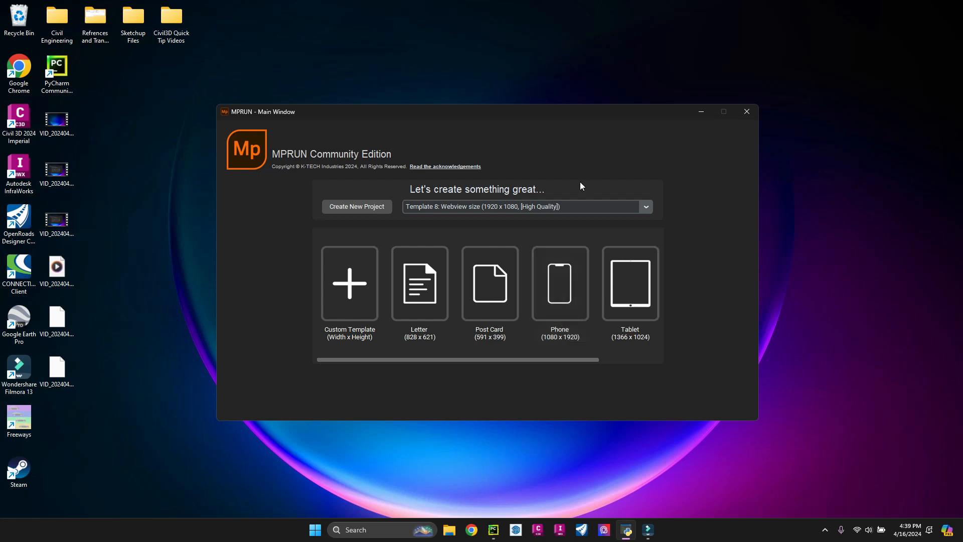
Look through the preset template cards and the list of available template sizes without choosing one
drag(458, 360, 408, 366)
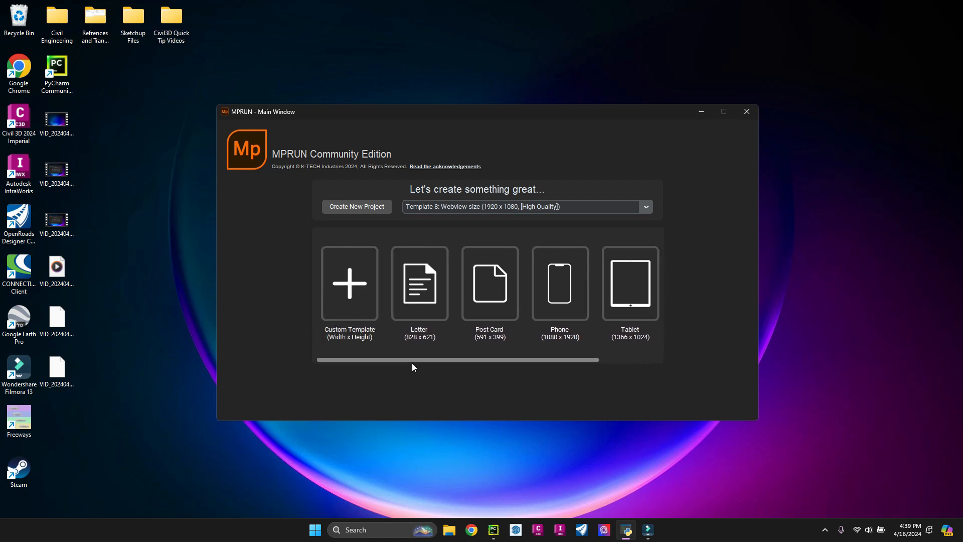
drag(502, 362, 600, 360)
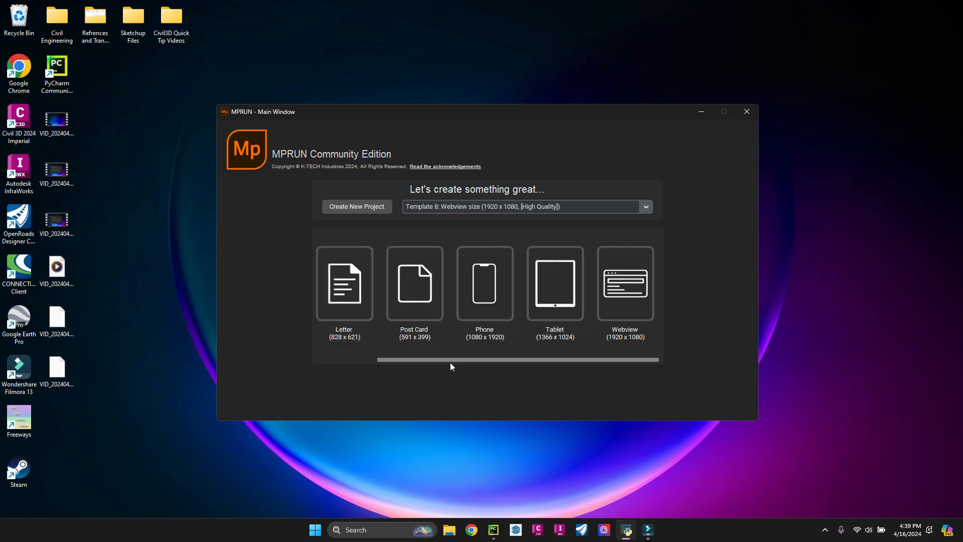
drag(462, 361, 370, 363)
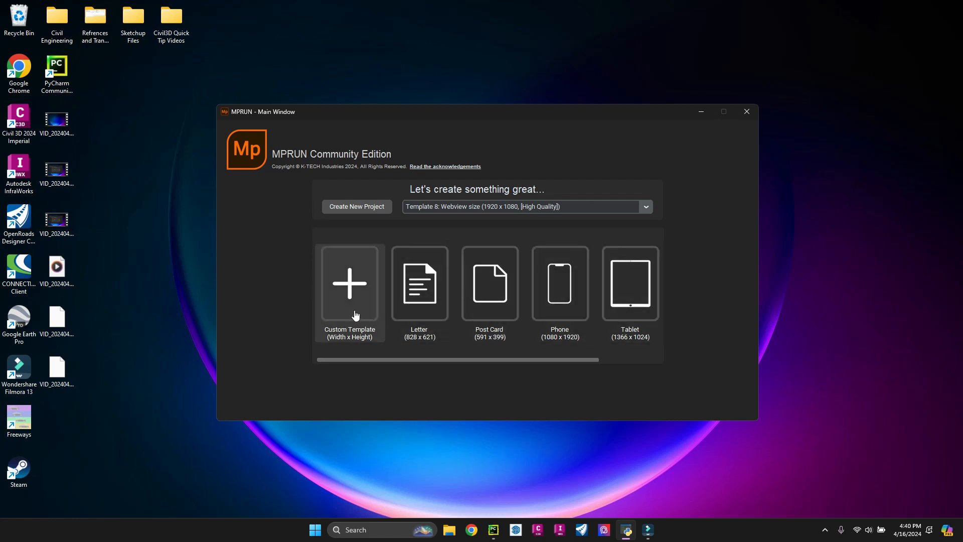
drag(445, 360, 508, 361)
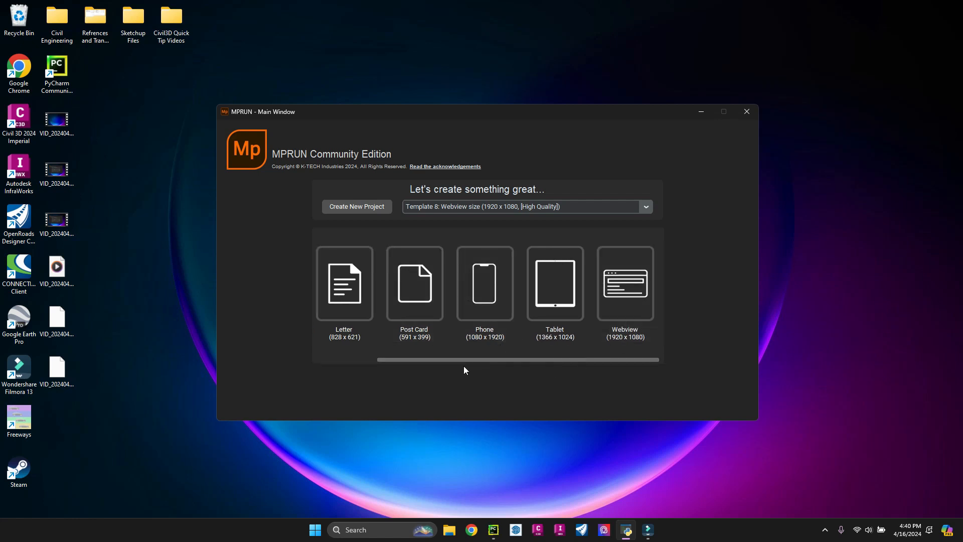
drag(465, 360, 405, 360)
click(647, 206)
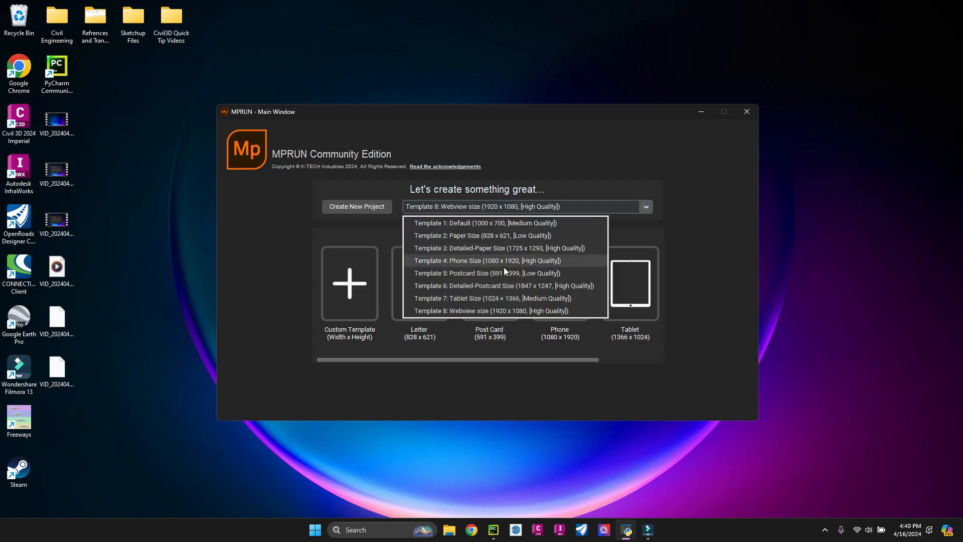
click(782, 250)
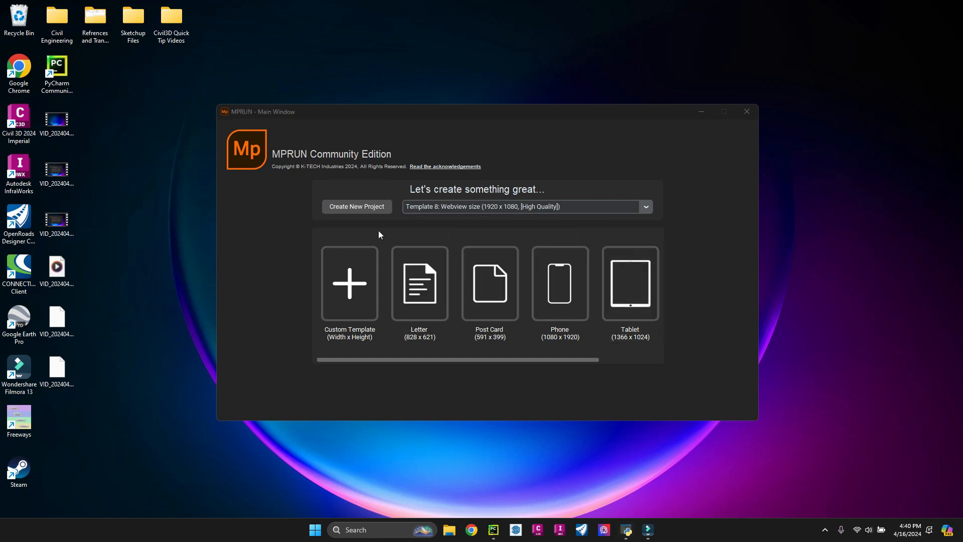
Open the custom template attributes and go over the width, height, default text and GSNAP grid size fields
click(359, 313)
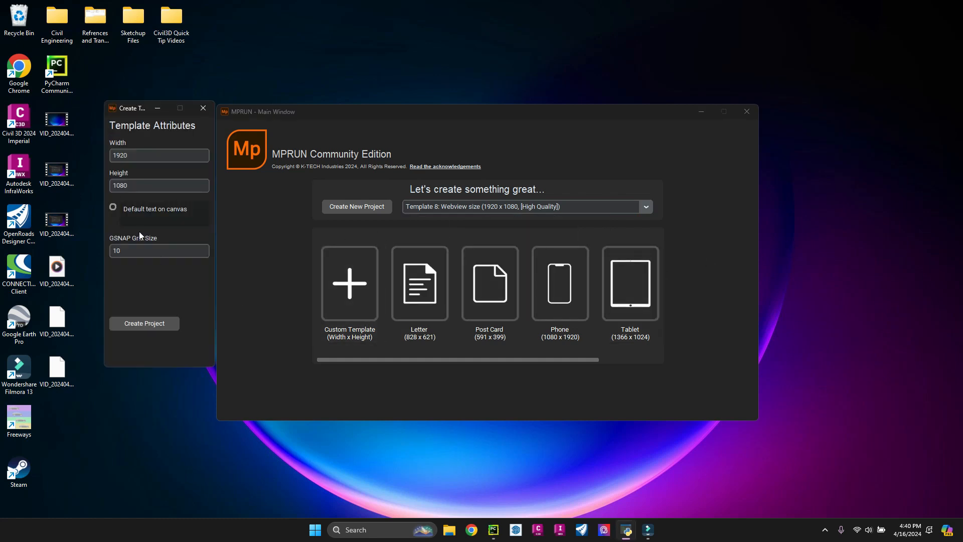
drag(125, 108, 326, 125)
double_click(357, 169)
double_click(354, 201)
click(351, 235)
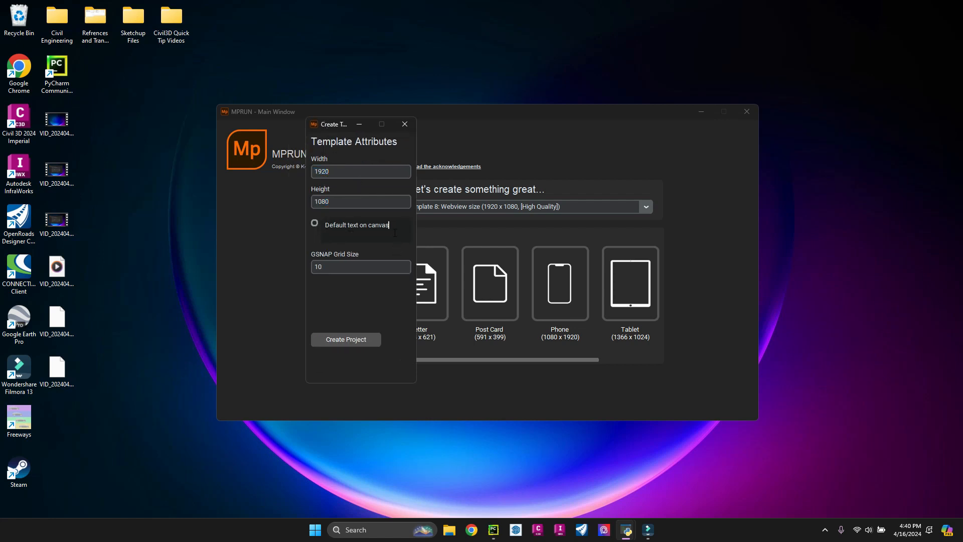
drag(385, 226, 326, 225)
double_click(354, 266)
click(326, 270)
Enable default canvas text for the template and replace its wording with "Athlete name:"
drag(399, 224, 324, 225)
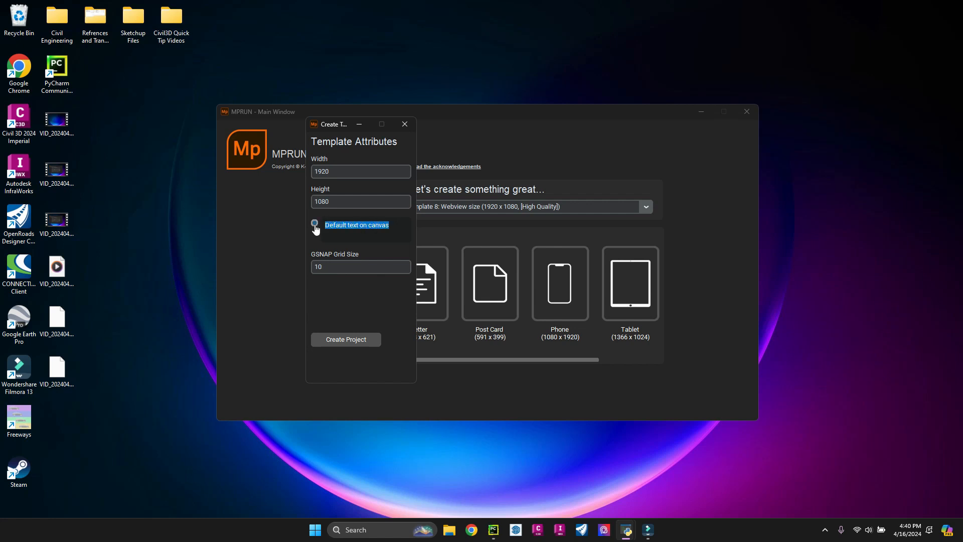
key(BackSpace)
click(315, 226)
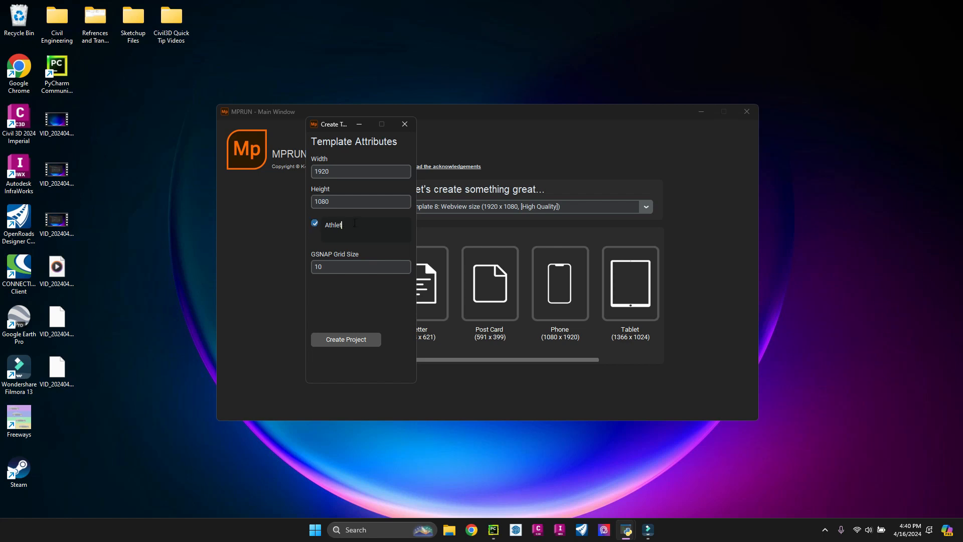
text(name:)
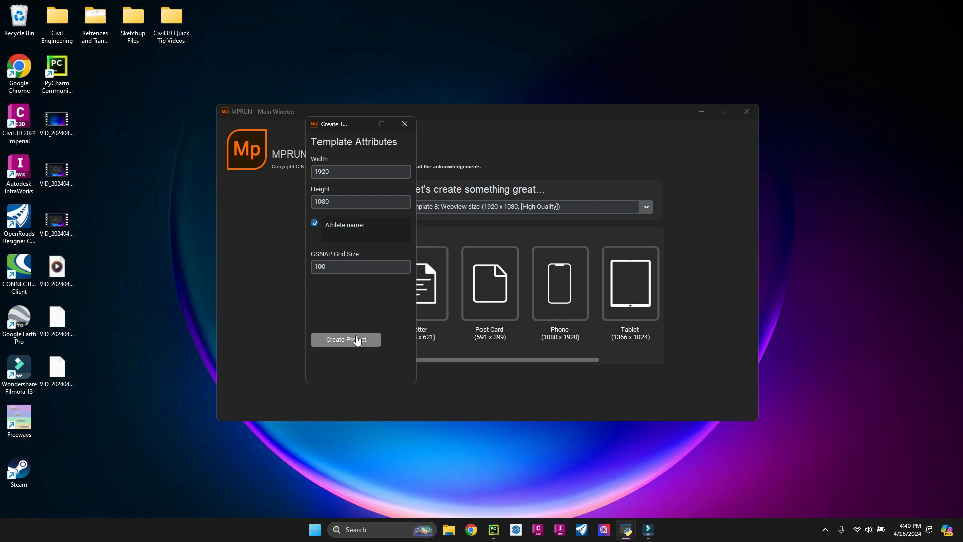
Create the custom project with a GSNAP grid size of 100 and maximize the workspace window
click(330, 341)
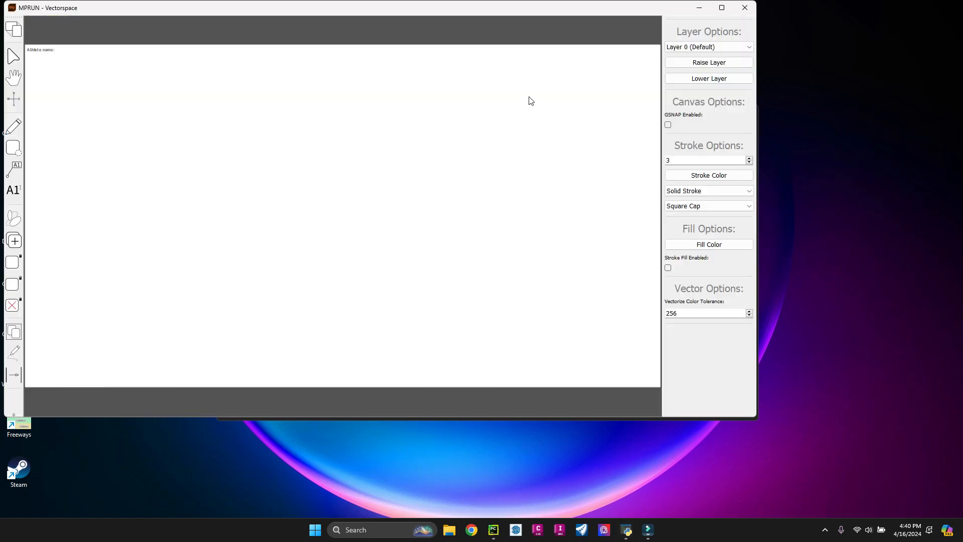
drag(608, 8, 663, 66)
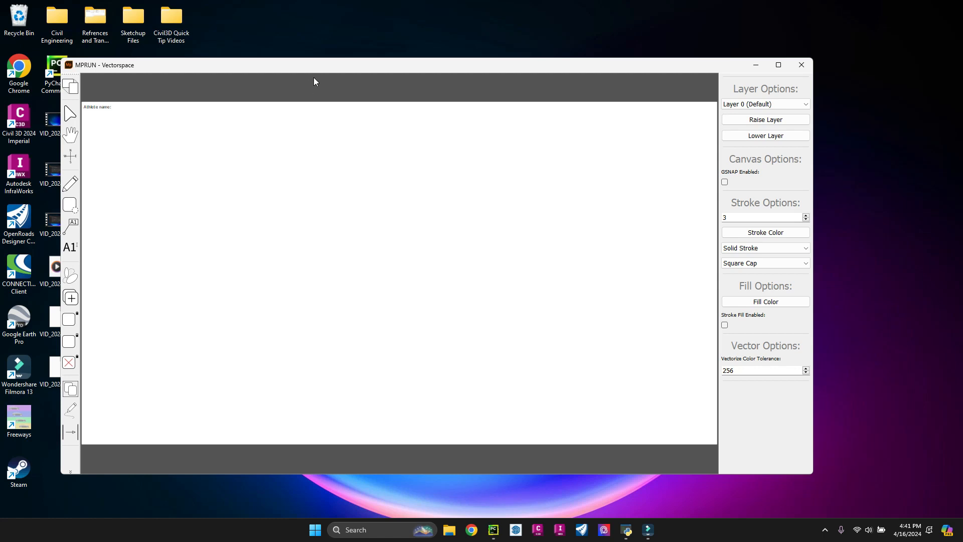
mouse_move(319, 69)
mouse_down()
mouse_move(284, 63)
mouse_move(329, 62)
mouse_move(301, 65)
mouse_move(314, 64)
mouse_up()
double_click(312, 61)
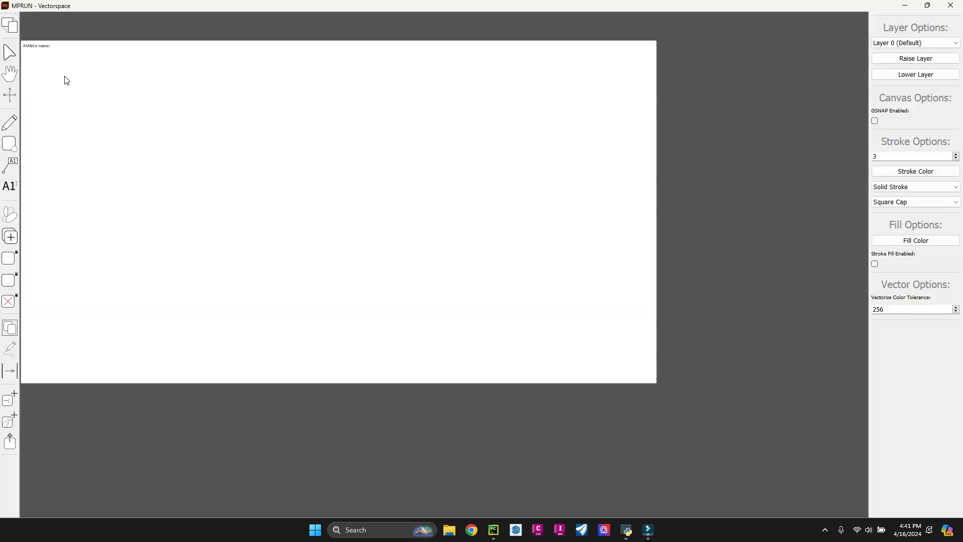
Restore the workspace window to check the toolbar's overflow tools, and maximize the window again
scroll(116, 211, down, 1)
scroll(146, 237, down, 2)
scroll(56, 127, up, 1)
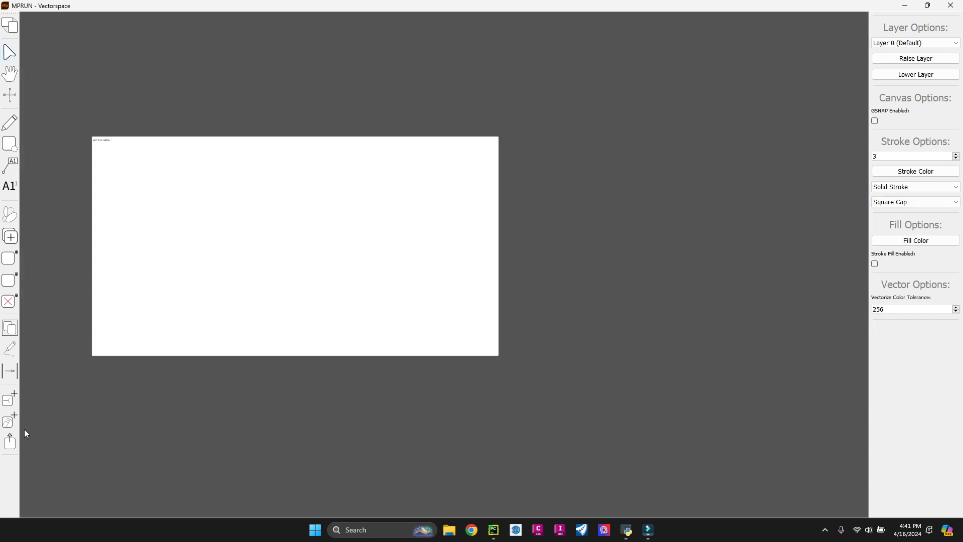
scroll(32, 465, down, 1)
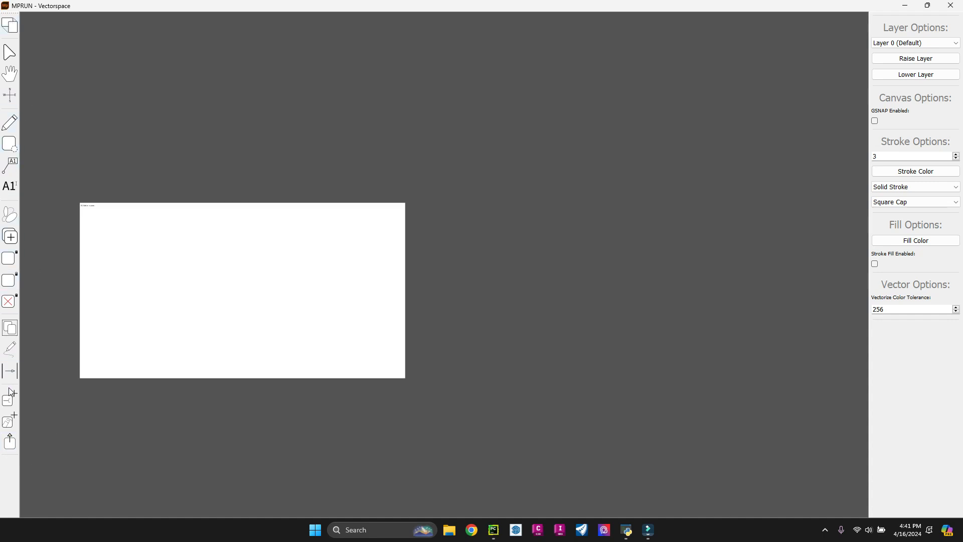
click(929, 5)
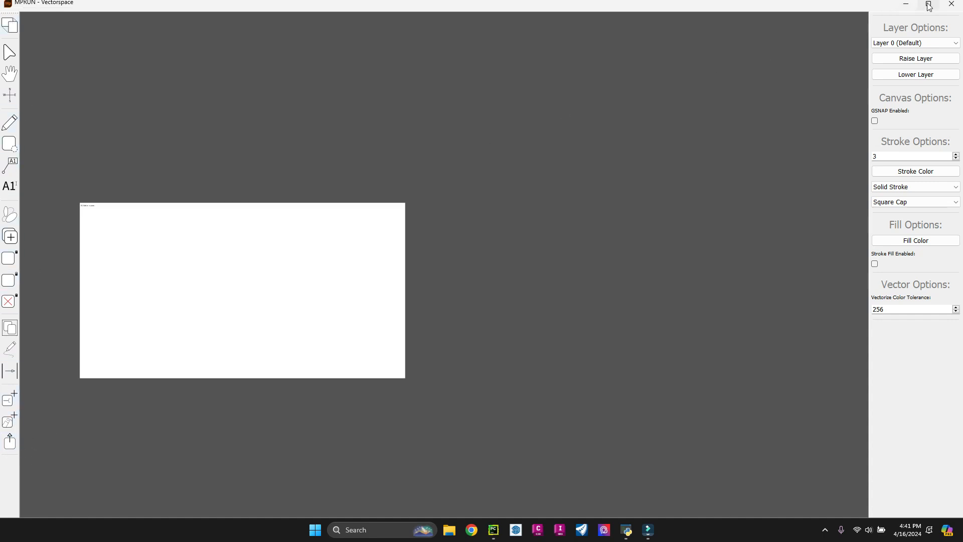
click(929, 5)
click(80, 463)
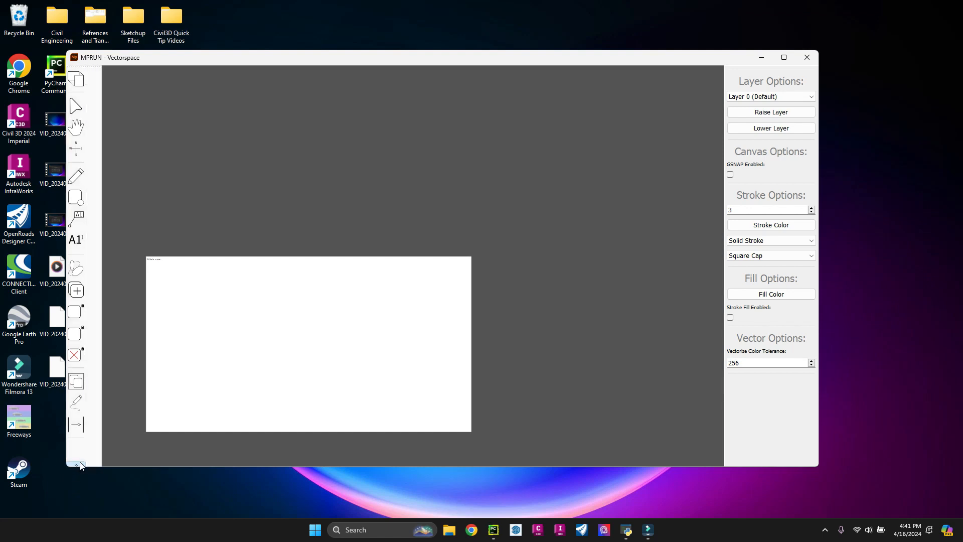
click(80, 464)
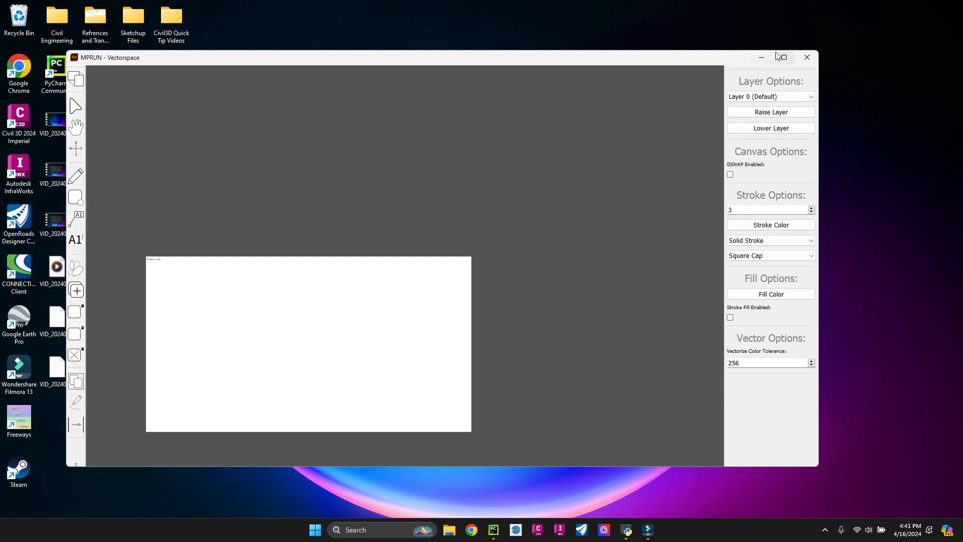
drag(704, 58, 663, 65)
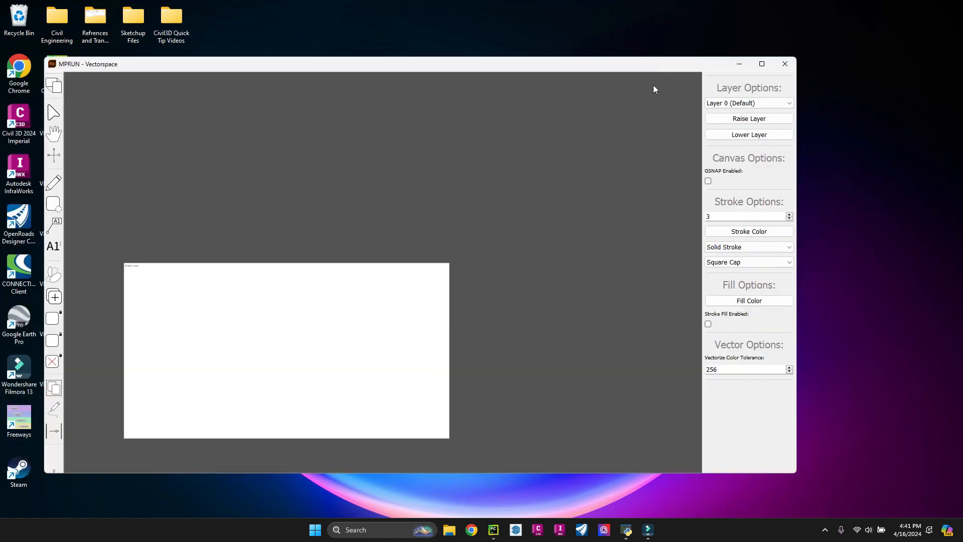
click(763, 63)
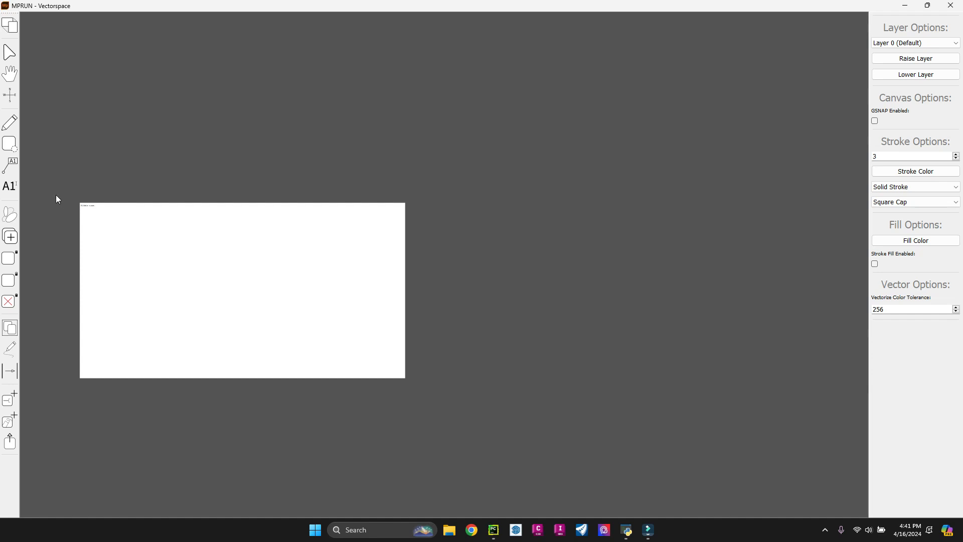
Edit the "Athlete name:" text on the canvas to add the athlete's name after the label
scroll(76, 219, up, 3)
scroll(76, 219, down, 2)
scroll(90, 183, up, 5)
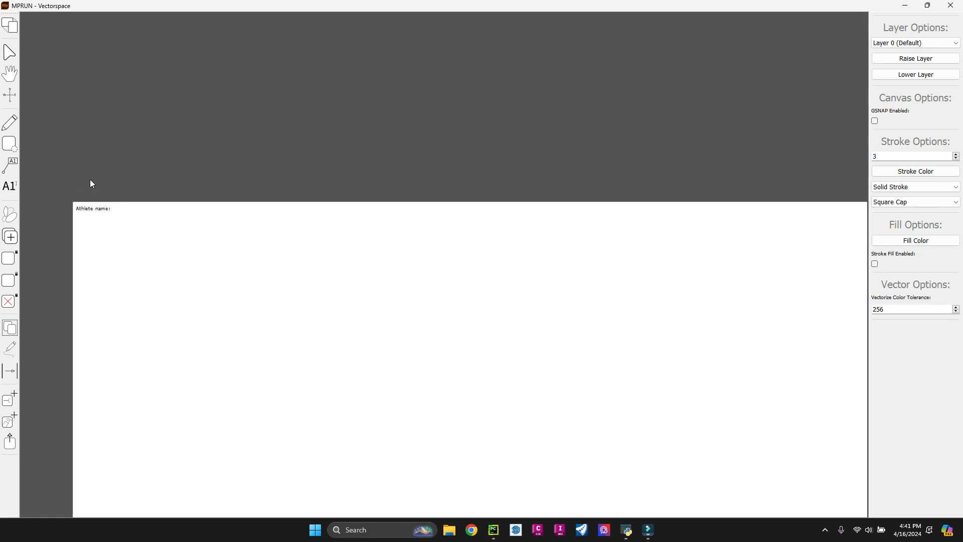
scroll(119, 187, up, 2)
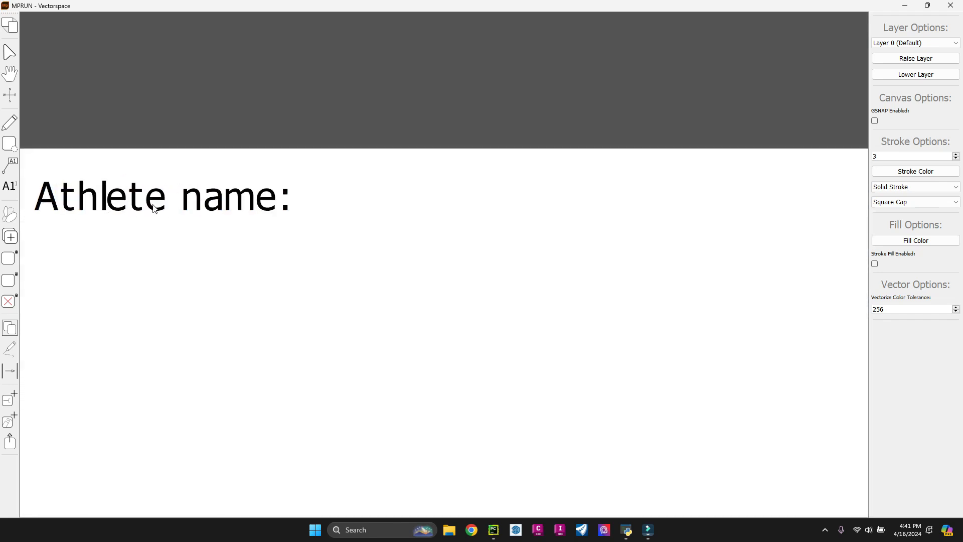
scroll(191, 209, down, 2)
scroll(261, 254, down, 2)
key(p)
drag(187, 276, 285, 271)
key(space)
double_click(347, 218)
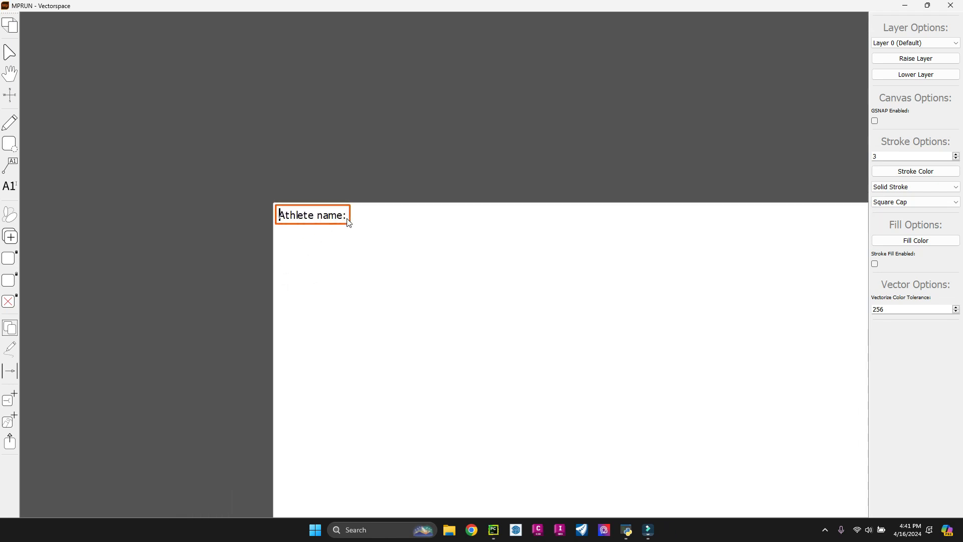
text(Keller)
click(374, 239)
scroll(172, 189, down, 2)
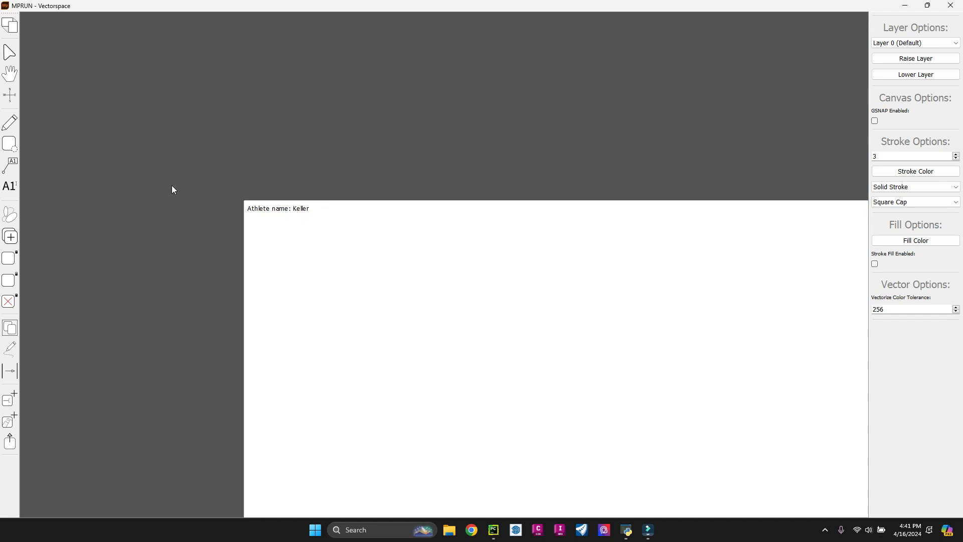
scroll(182, 200, down, 2)
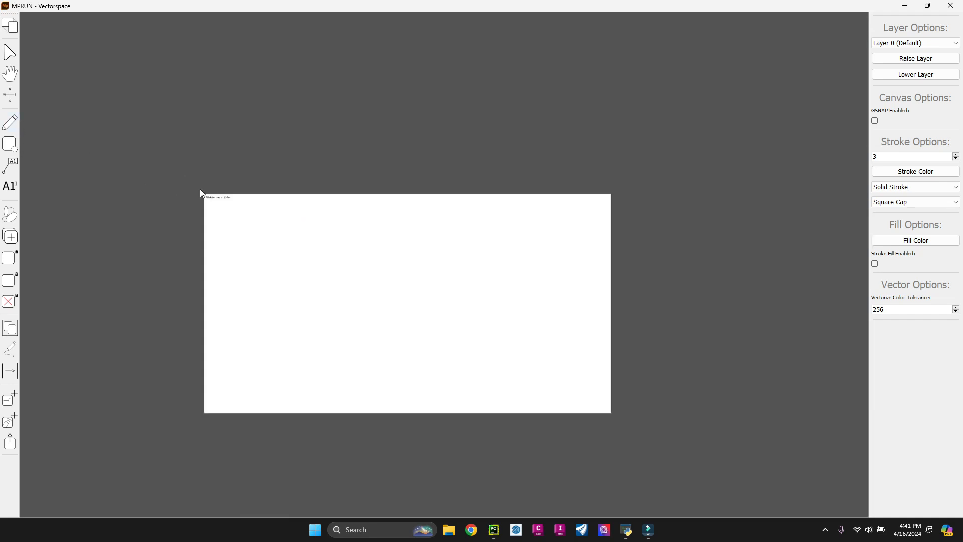
Select the canvas text with a selection box, and try panning the canvas and zooming it out and in
drag(613, 156, 169, 431)
click(168, 427)
click(10, 72)
drag(150, 79, 308, 355)
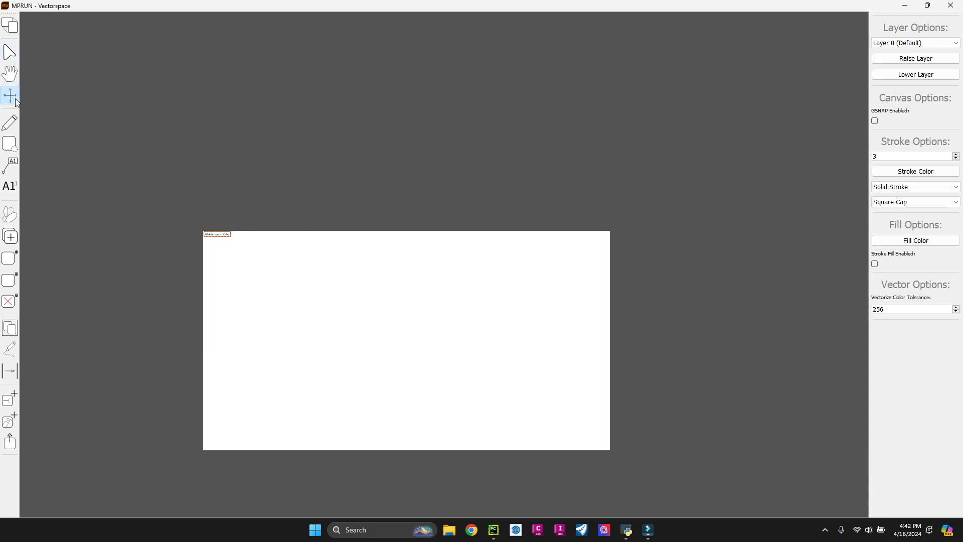
click(16, 99)
scroll(281, 280, down, 4)
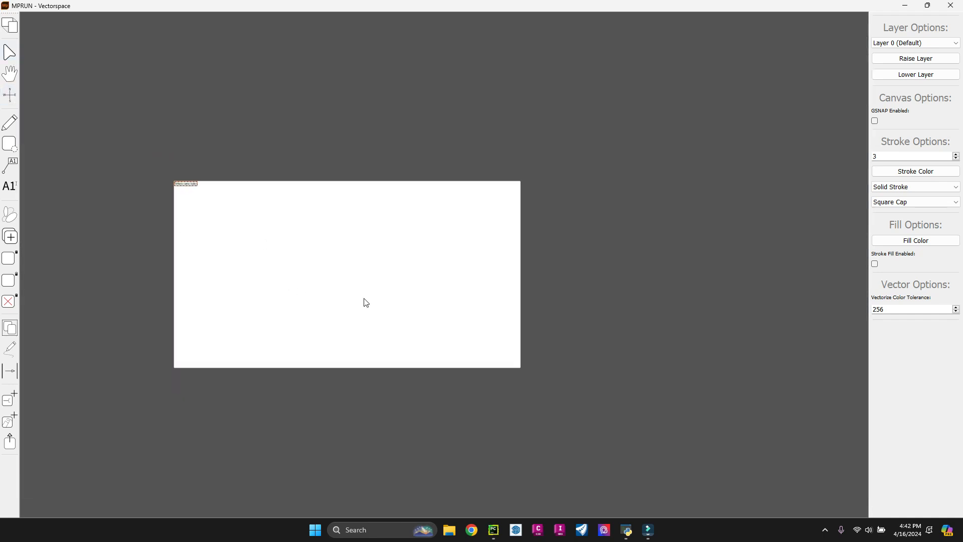
scroll(236, 256, down, 5)
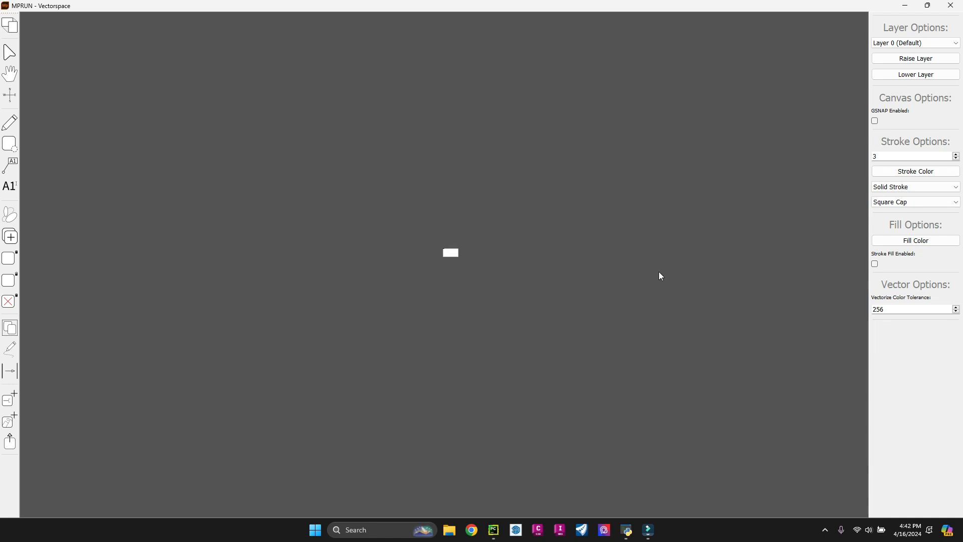
scroll(739, 215, up, 8)
scroll(479, 266, down, 4)
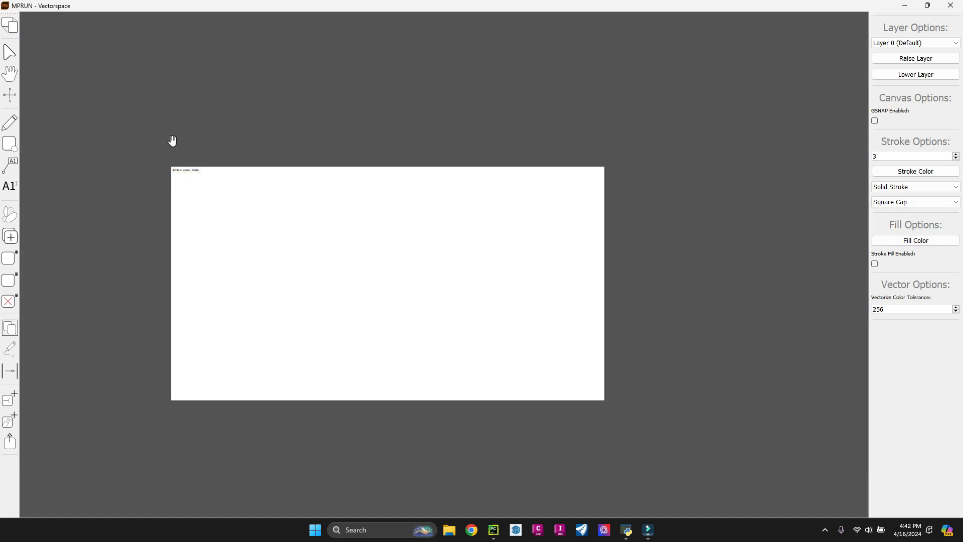
drag(172, 151, 204, 182)
Rotate the canvas view 90 degrees clockwise and check the whole rotated page
click(10, 25)
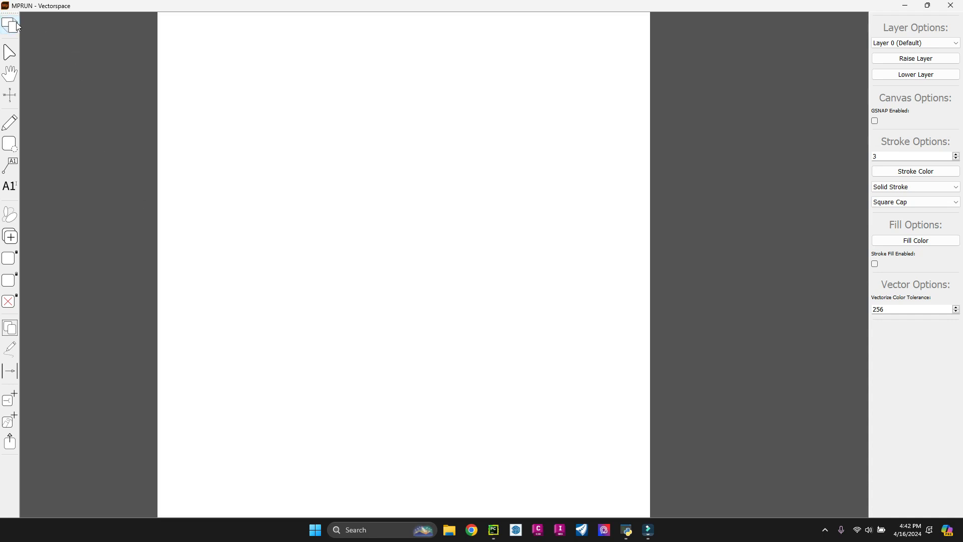
scroll(279, 195, down, 5)
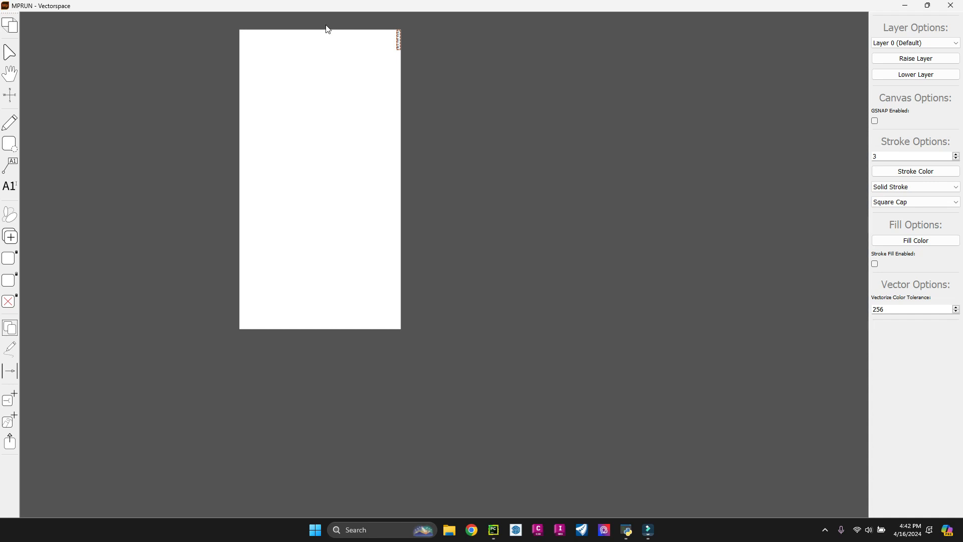
scroll(402, 290, down, 2)
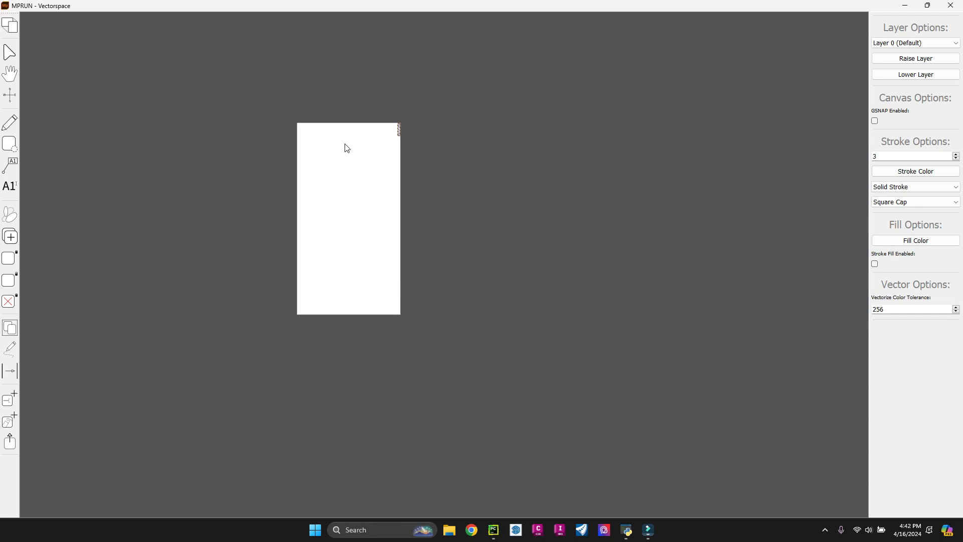
scroll(345, 145, up, 3)
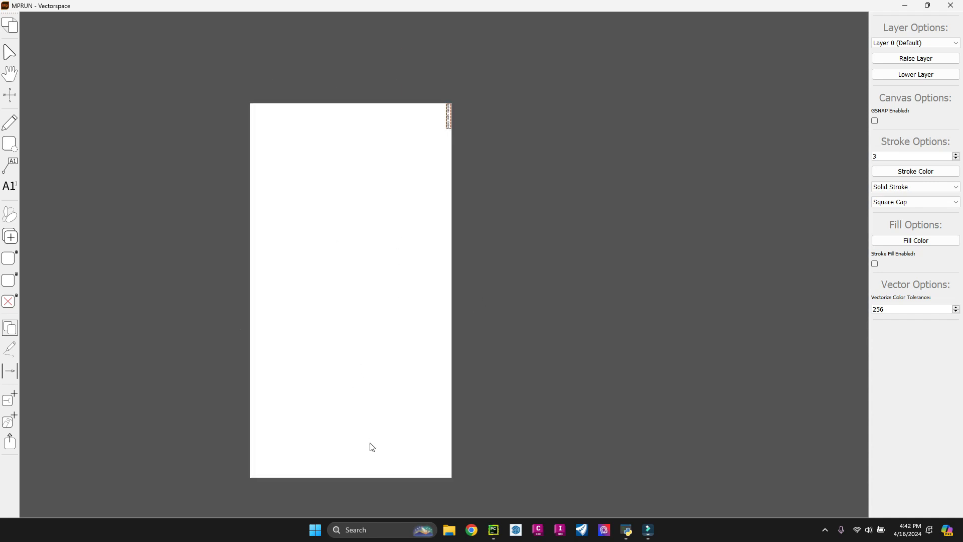
scroll(370, 470, down, 1)
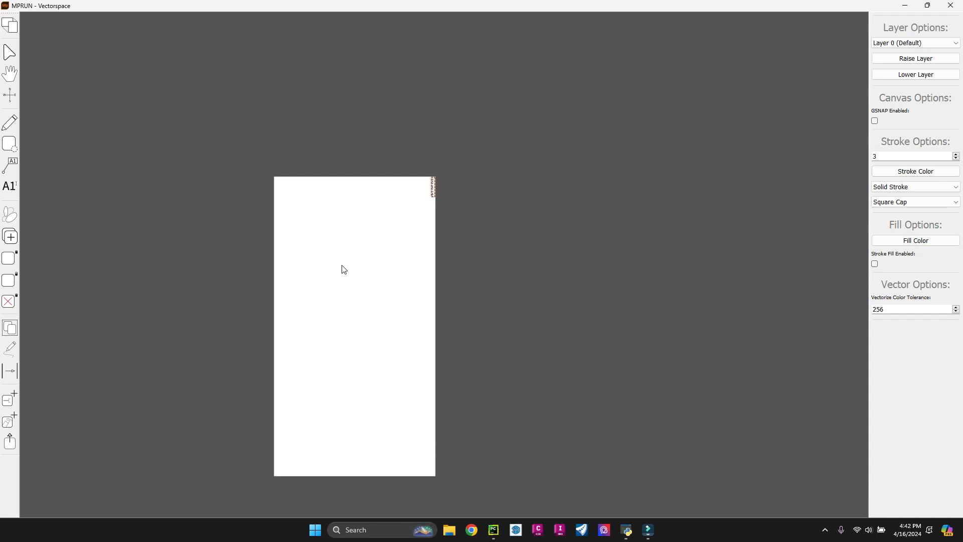
Rotate the canvas view through three more 90-degree turns until the page is upright with its athlete name text in view
click(18, 28)
click(17, 30)
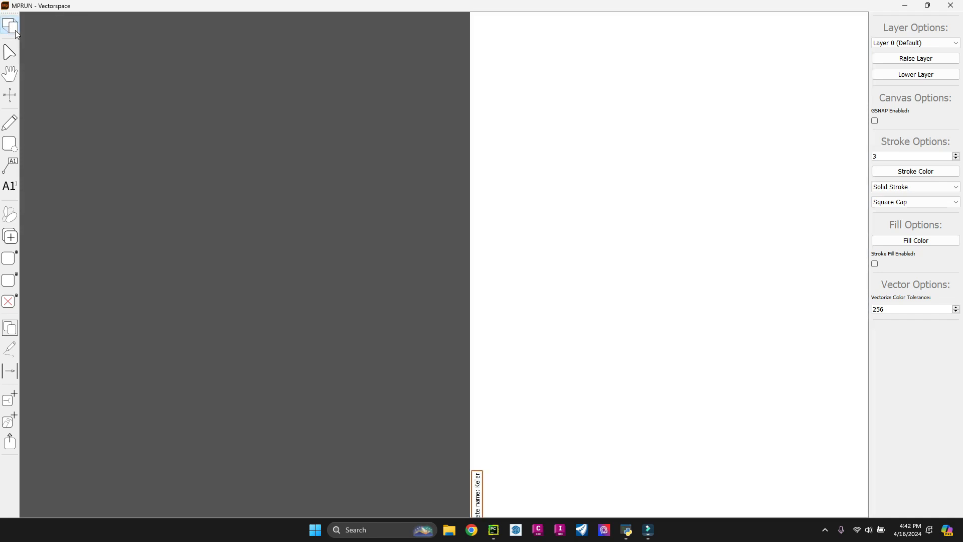
click(16, 30)
scroll(276, 243, down, 4)
scroll(427, 432, up, 2)
scroll(254, 309, down, 2)
scroll(253, 308, up, 2)
drag(286, 316, 350, 258)
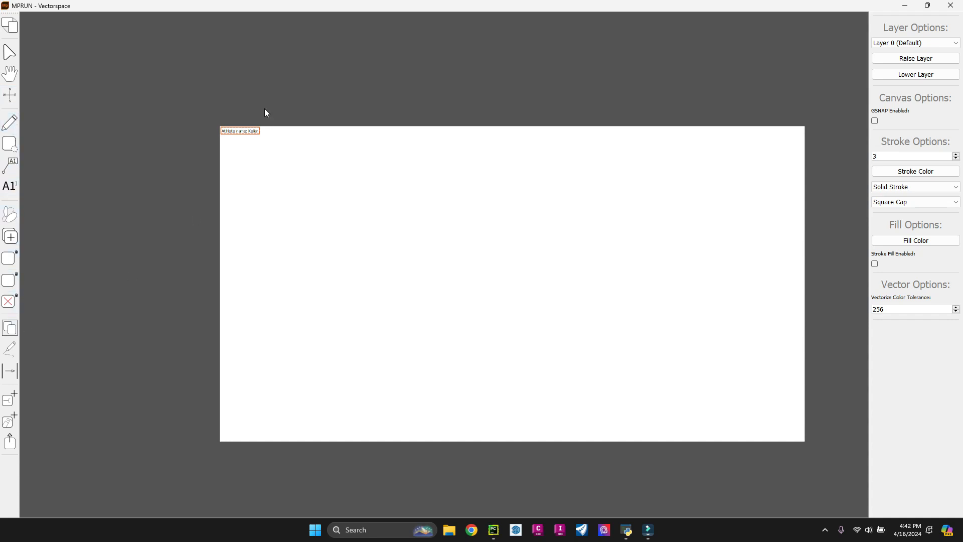
scroll(241, 120, up, 2)
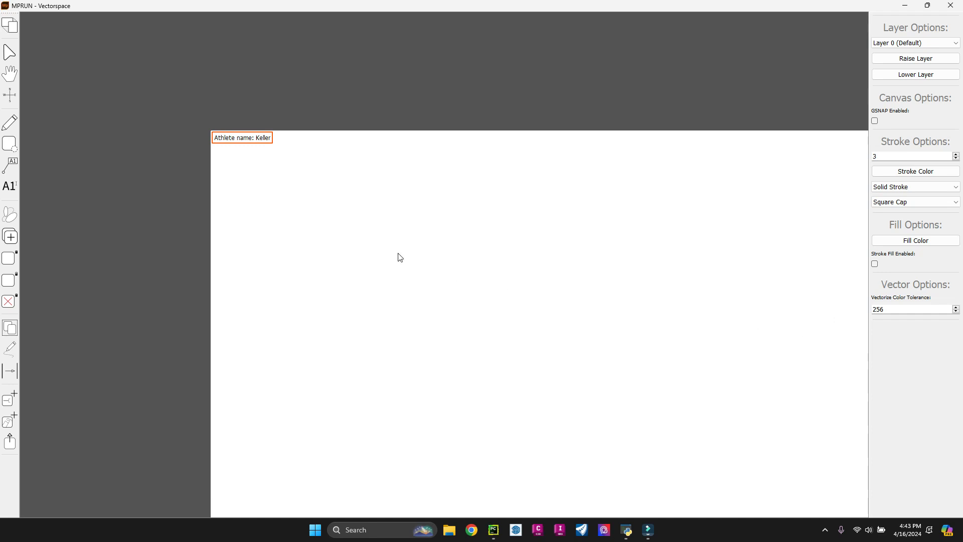
Select the athlete name text with selection boxes, deselect it, and move it away from the corner towards the middle of the page
drag(307, 163, 209, 109)
drag(248, 174, 213, 98)
click(277, 176)
drag(291, 250, 234, 123)
click(271, 169)
drag(260, 148, 448, 290)
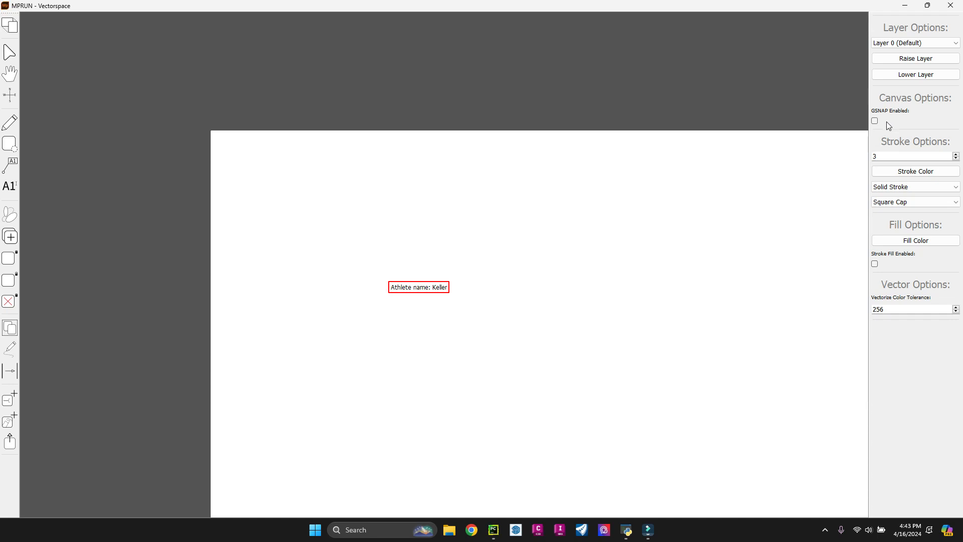
Try moving the athlete name text with GSNAP enabled, and disable GSNAP to compare free movement
drag(446, 283, 262, 193)
drag(237, 133, 260, 207)
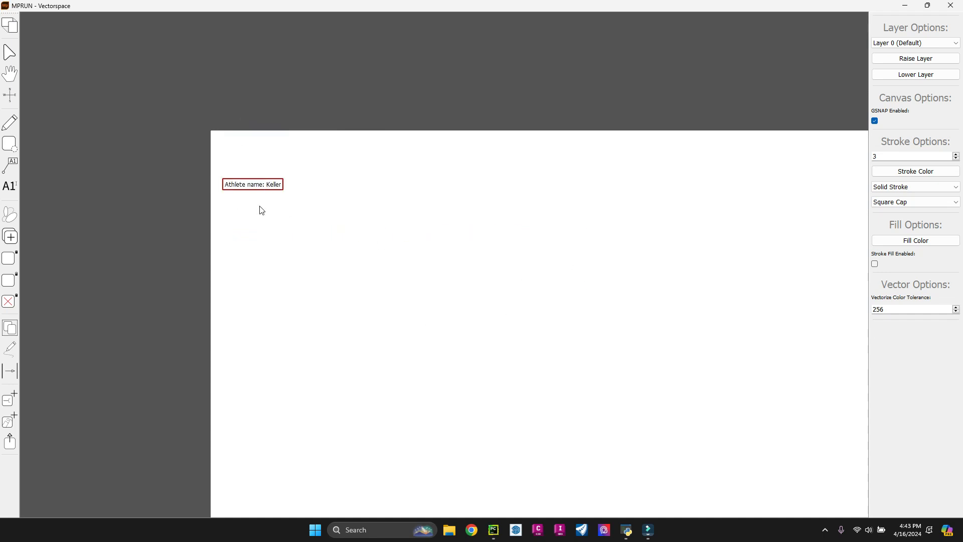
click(876, 121)
drag(249, 149, 279, 232)
drag(250, 190, 317, 219)
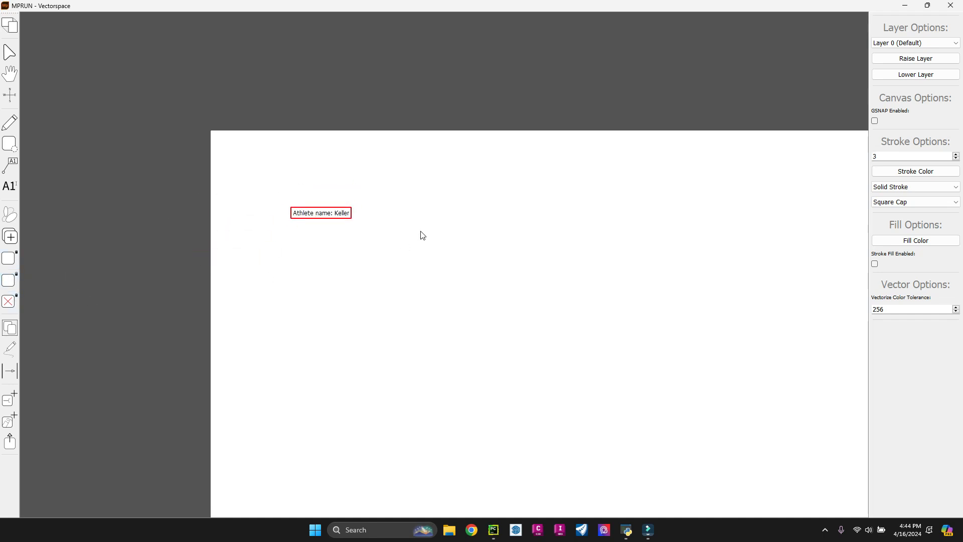
Move the athlete name text back to the page's upper-left corner and permanently lock it
drag(331, 212, 252, 138)
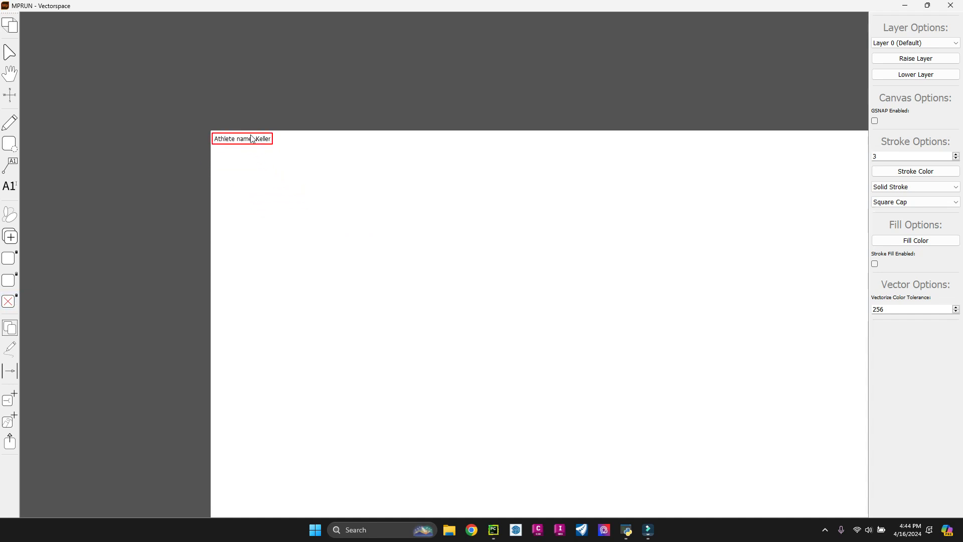
click(10, 301)
drag(452, 226, 414, 212)
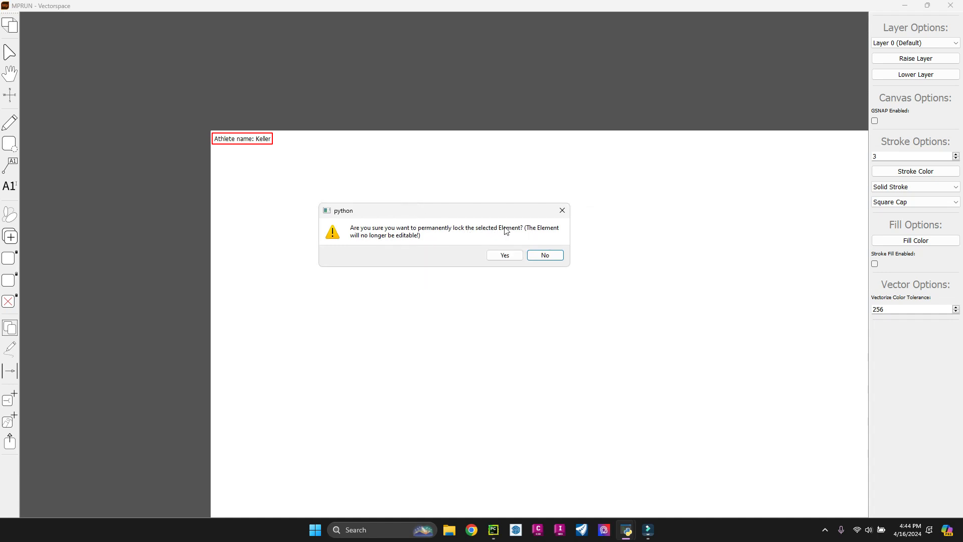
click(506, 255)
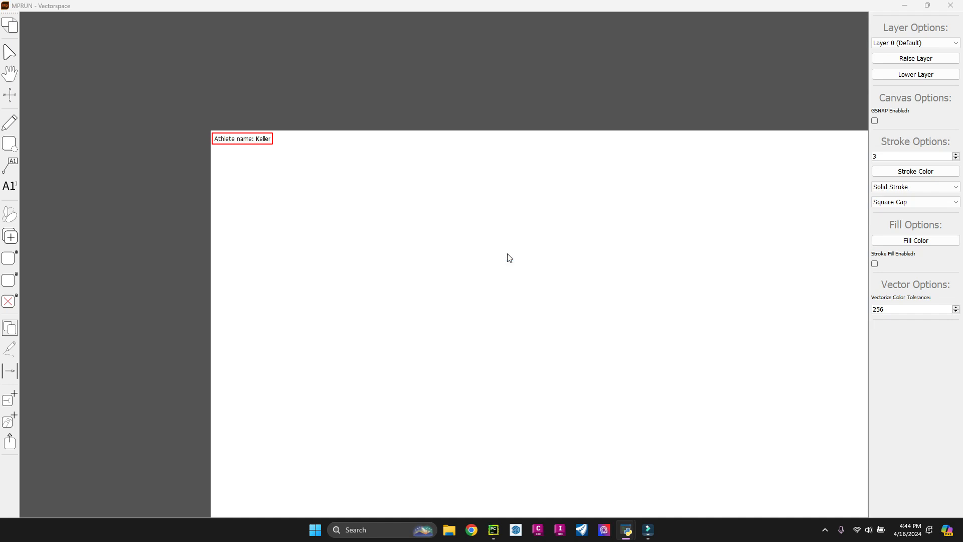
Try to select the locked athlete name text with selection boxes, and check it at close and wide zoom
mouse_move(265, 146)
mouse_down()
mouse_move(229, 104)
mouse_move(173, 76)
mouse_up()
mouse_move(165, 72)
mouse_down()
mouse_move(249, 180)
mouse_move(315, 224)
mouse_up()
drag(194, 102, 372, 247)
drag(193, 119, 269, 146)
scroll(228, 202, down, 4)
scroll(222, 157, up, 8)
scroll(222, 206, up, 8)
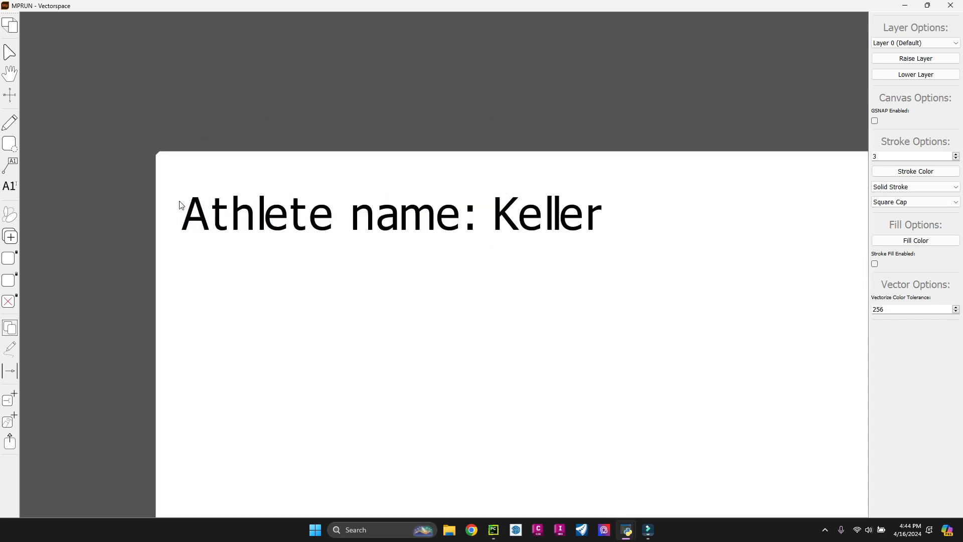
scroll(241, 258, down, 4)
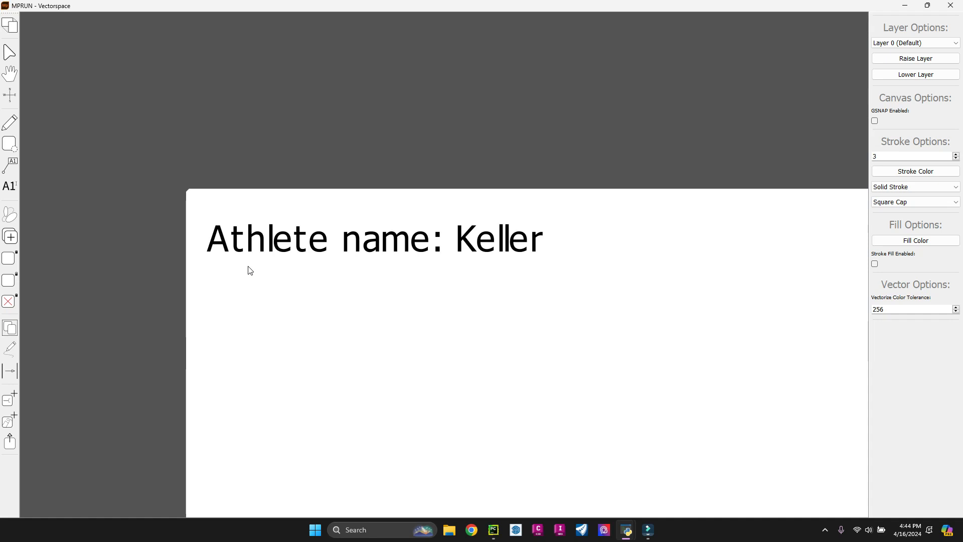
scroll(259, 273, down, 4)
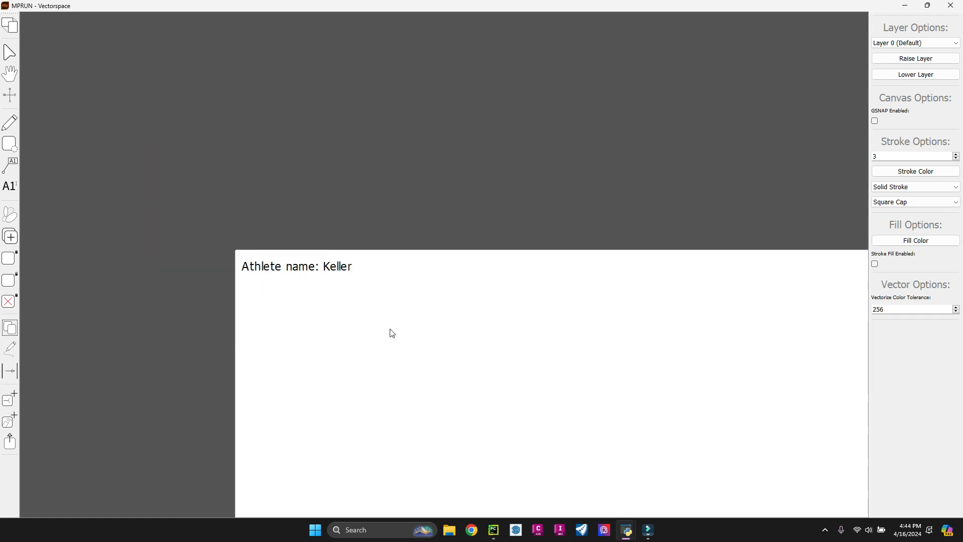
scroll(158, 159, down, 4)
scroll(281, 297, down, 1)
scroll(280, 297, up, 1)
scroll(282, 296, down, 1)
scroll(269, 295, up, 1)
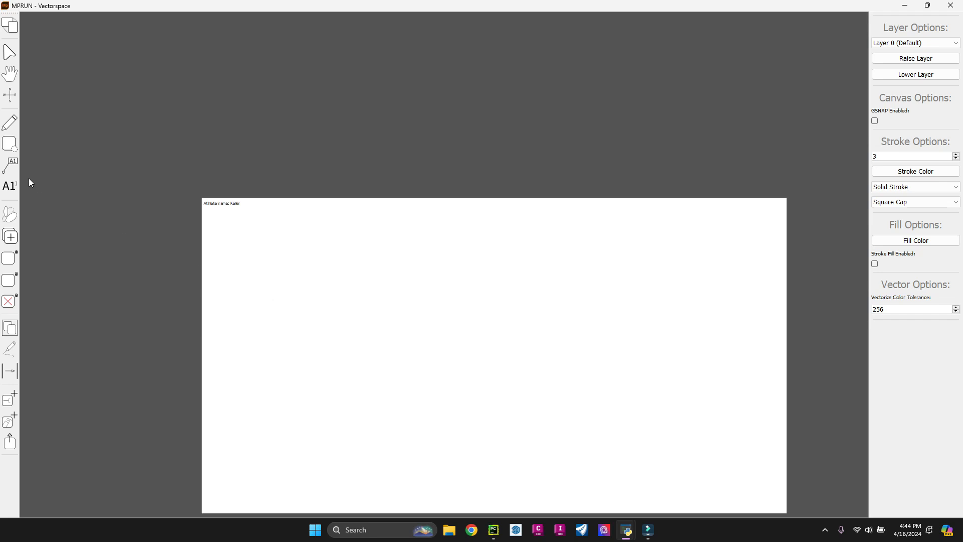
Add an editable text block to the page and place it in the open area below the athlete name
click(18, 188)
scroll(328, 313, up, 3)
click(303, 284)
drag(303, 284, 362, 275)
scroll(357, 272, down, 3)
Edit the text block by inserting several line breaks, the text "f dsj" and a long run of tabs before its last letters
double_click(363, 272)
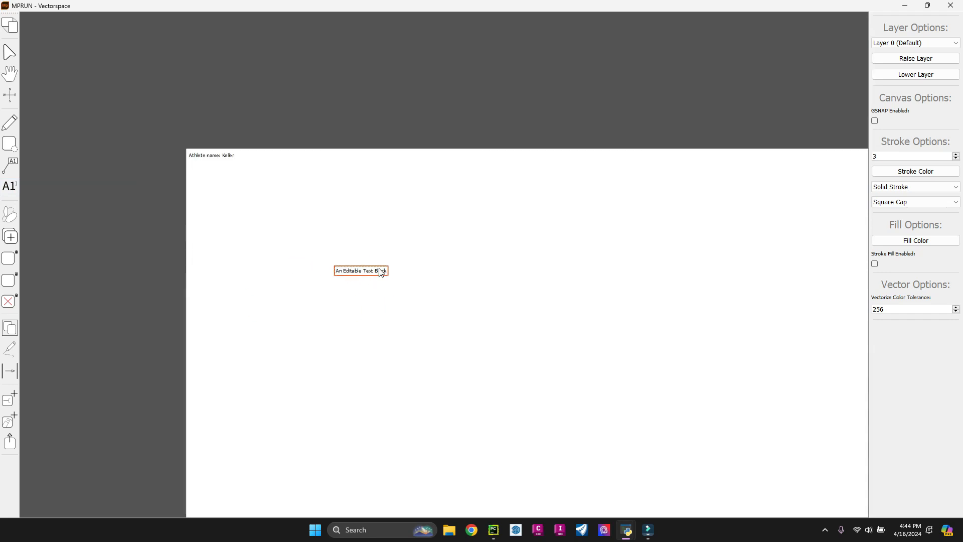
key(Return)
key(Return)
key(Return)
key(Return)
key(Return)
key(Return)
key(Return)
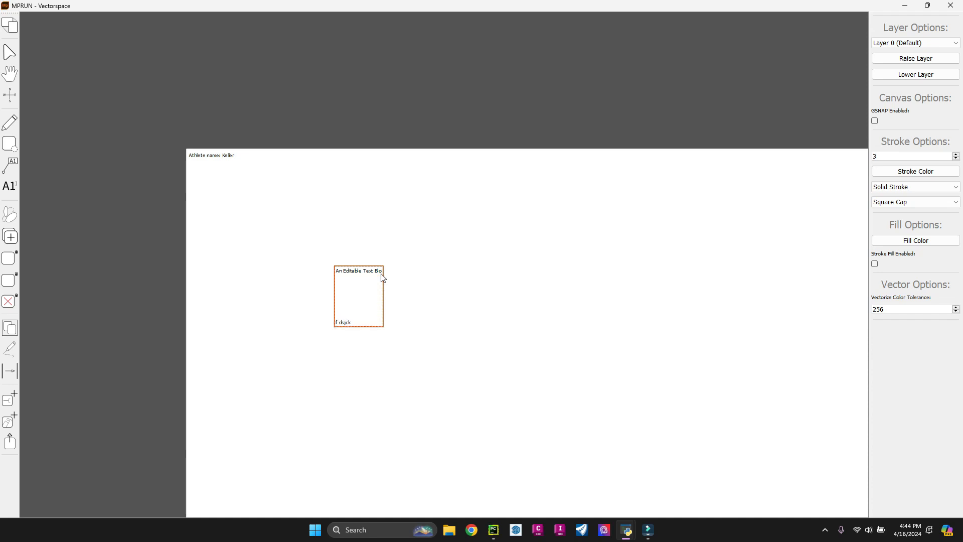
text(f dsj)
key(Tab)
key(Tab)
key(Tab)
key(Tab)
key(Tab)
key(Tab)
key(Tab)
key(Tab)
key(Tab)
key(Tab)
key(Tab)
key(Tab)
key(Tab)
key(Tab)
key(Tab)
key(Tab)
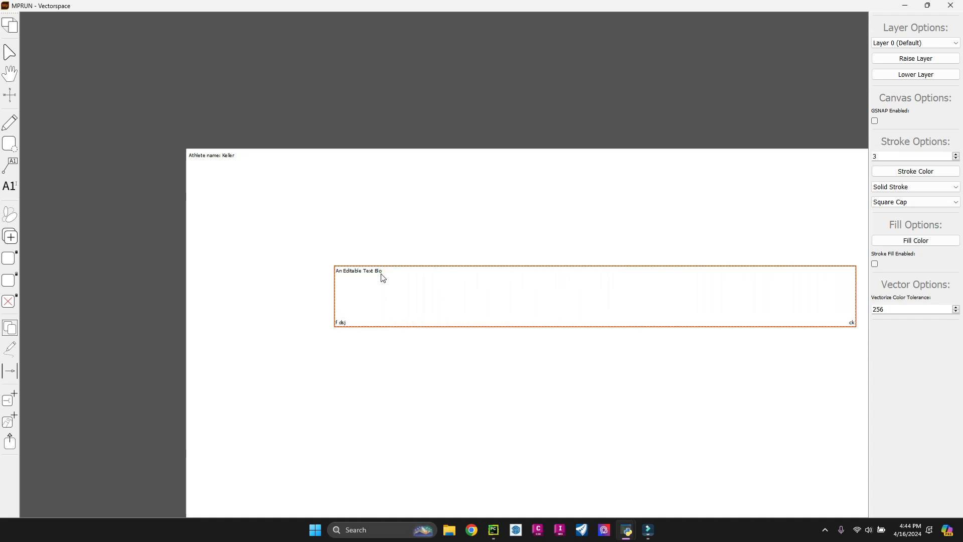
Select the stretched text block with a selection box and delete it
drag(456, 457, 389, 242)
drag(371, 292, 324, 261)
key(Delete)
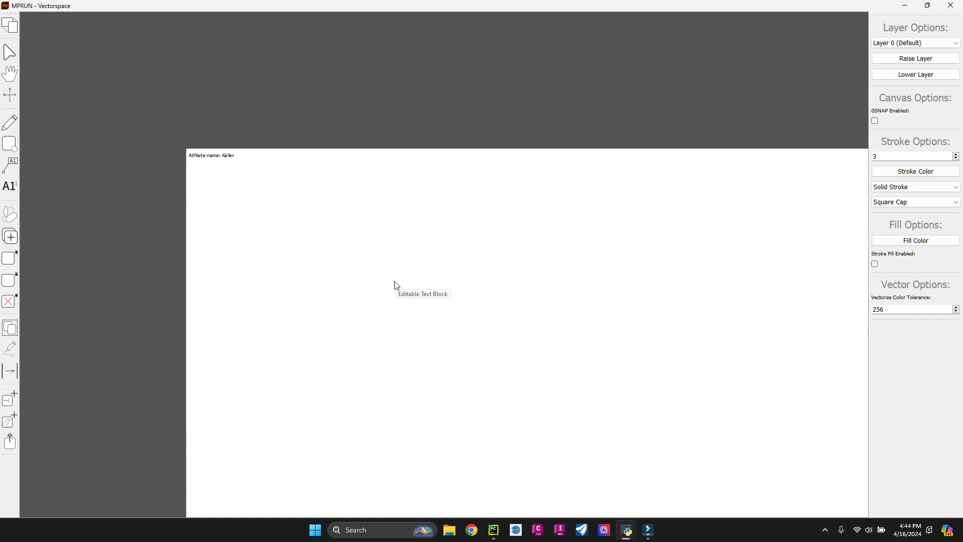
Try switching to Layer 1 (Course Elements) and trying other layer choices, and return to Layer 0 (Default)
click(910, 42)
click(906, 45)
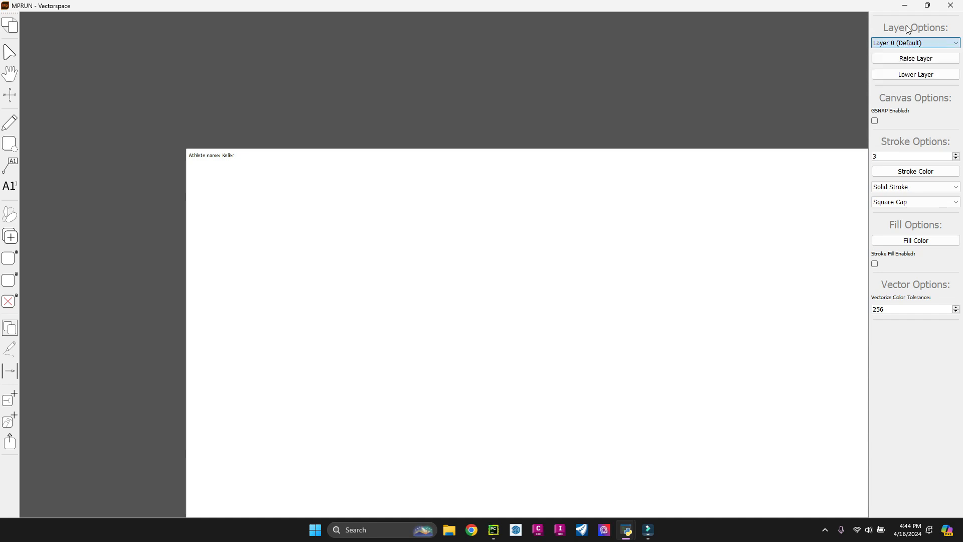
click(907, 43)
click(910, 60)
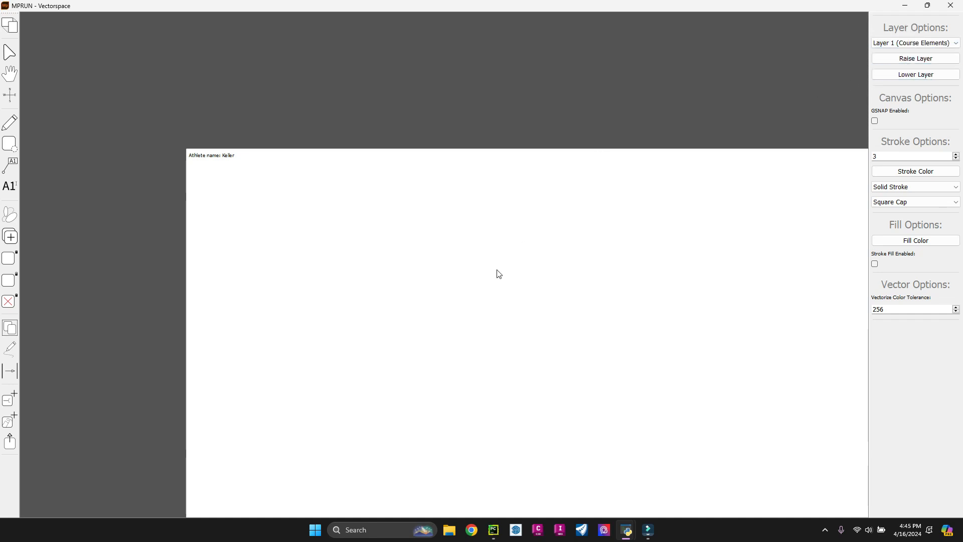
click(948, 43)
click(937, 76)
click(935, 45)
click(935, 52)
click(938, 44)
click(935, 52)
Set the stroke color to bright green (#1aff00) and place an editable text block on the page
click(916, 171)
drag(538, 215, 550, 166)
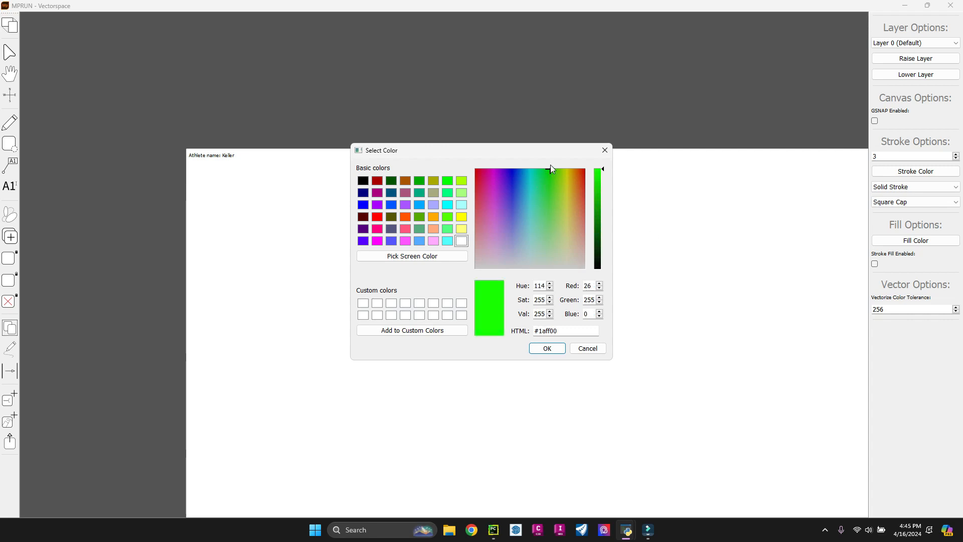
click(547, 349)
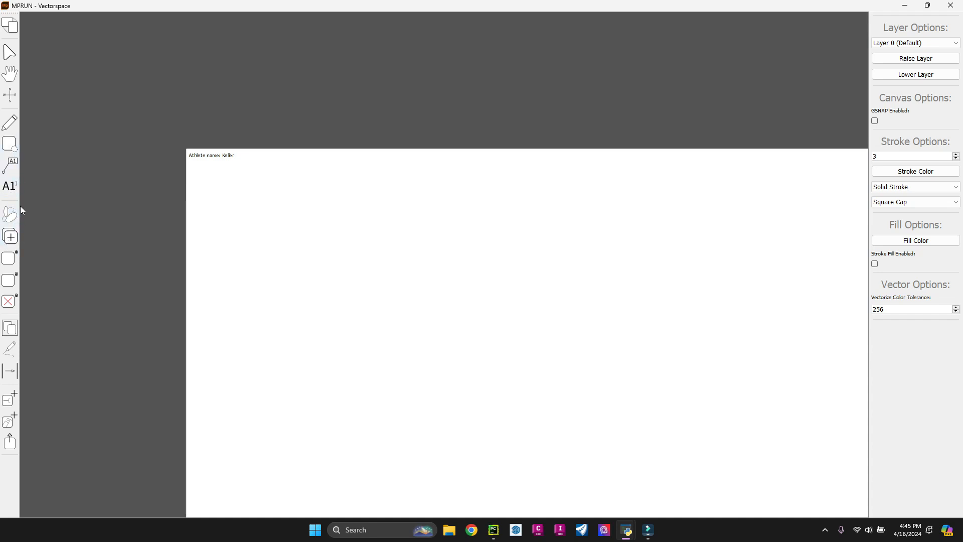
click(10, 189)
scroll(334, 273, up, 4)
drag(350, 281, 381, 277)
Set the stroke color to blue (#0044ff)
click(897, 172)
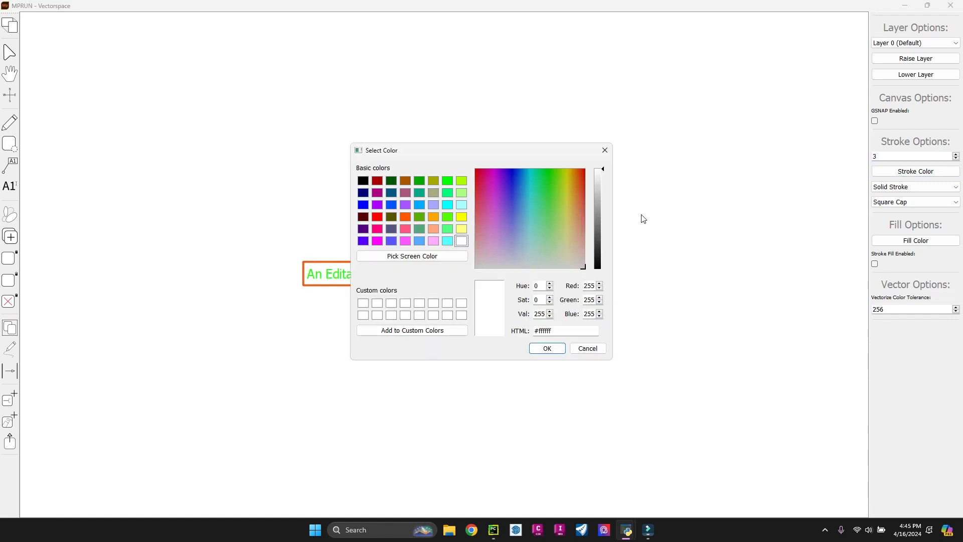
click(517, 172)
click(548, 350)
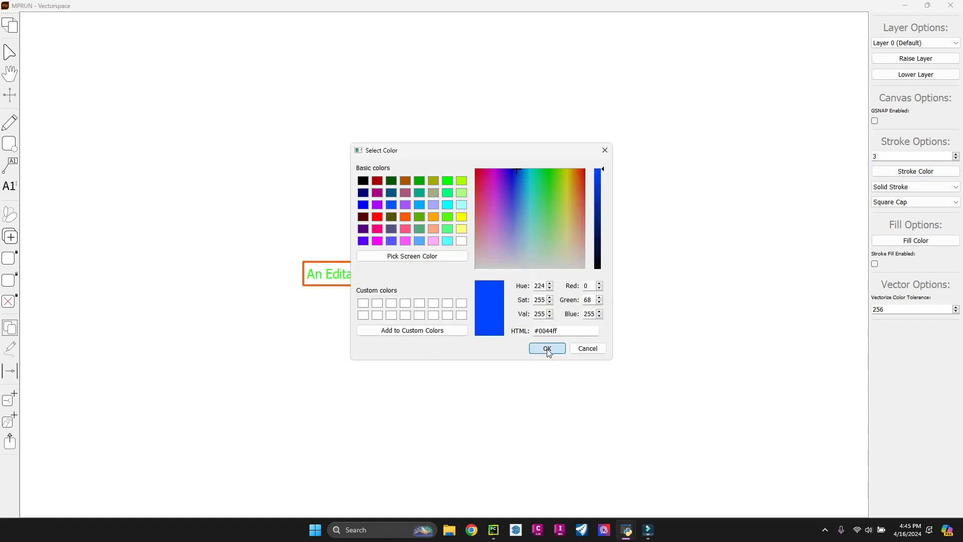
Add a blue editable text block and position it overlapping the green one
click(10, 187)
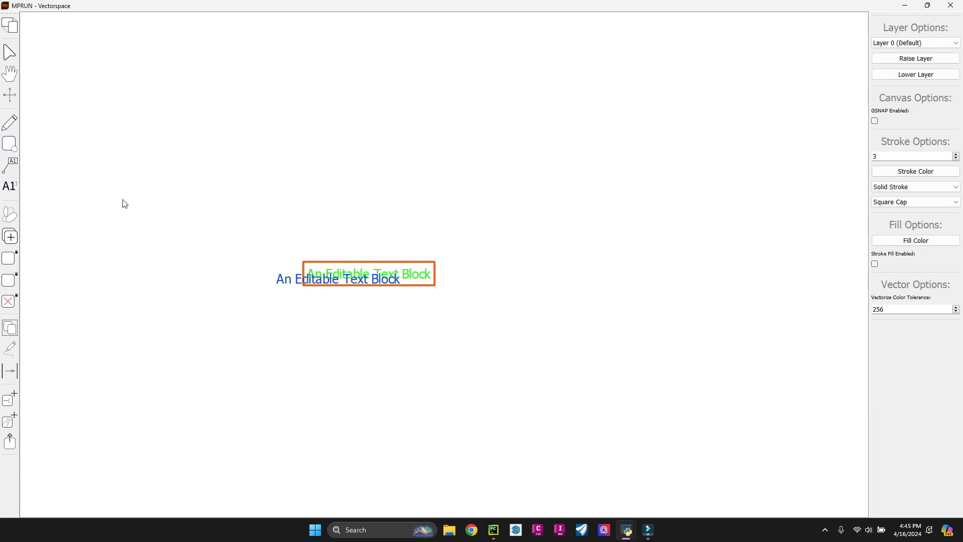
scroll(335, 284, up, 5)
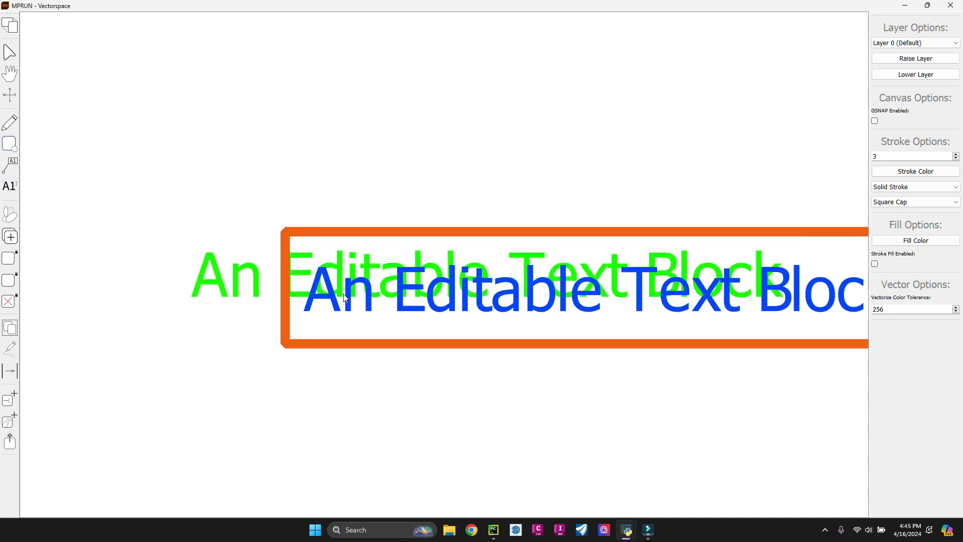
drag(347, 312, 337, 320)
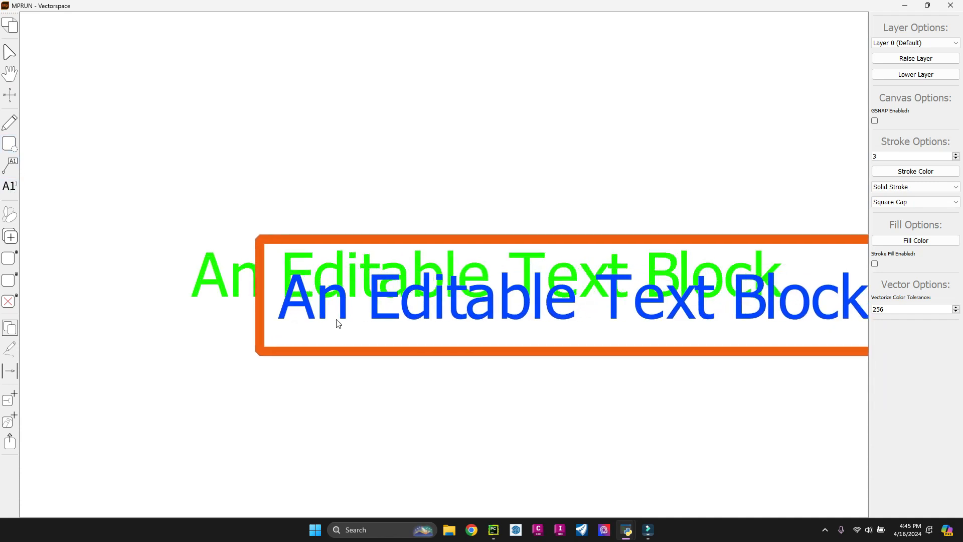
Try lowering the blue text block's layer, and move the block so it almost covers the green one
click(921, 78)
click(531, 279)
scroll(397, 299, down, 7)
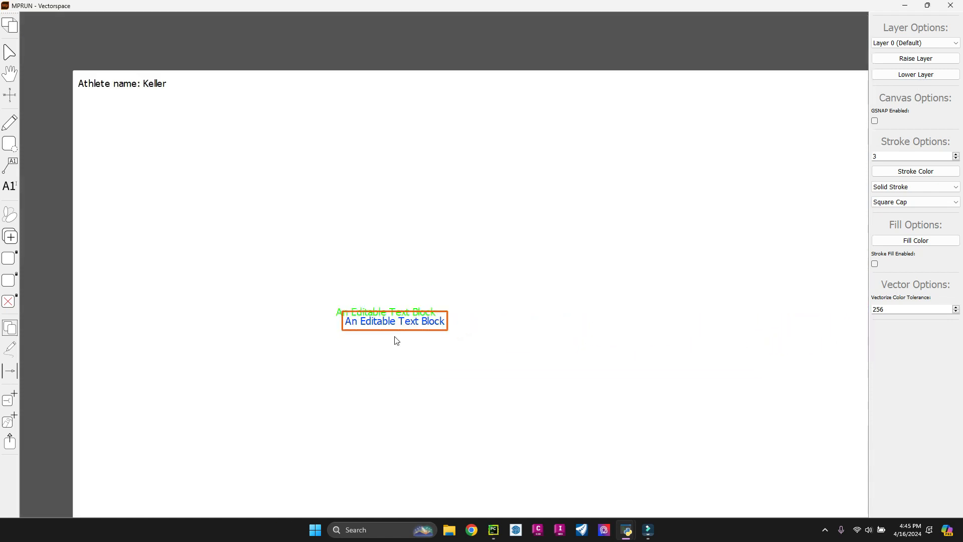
drag(392, 205, 399, 328)
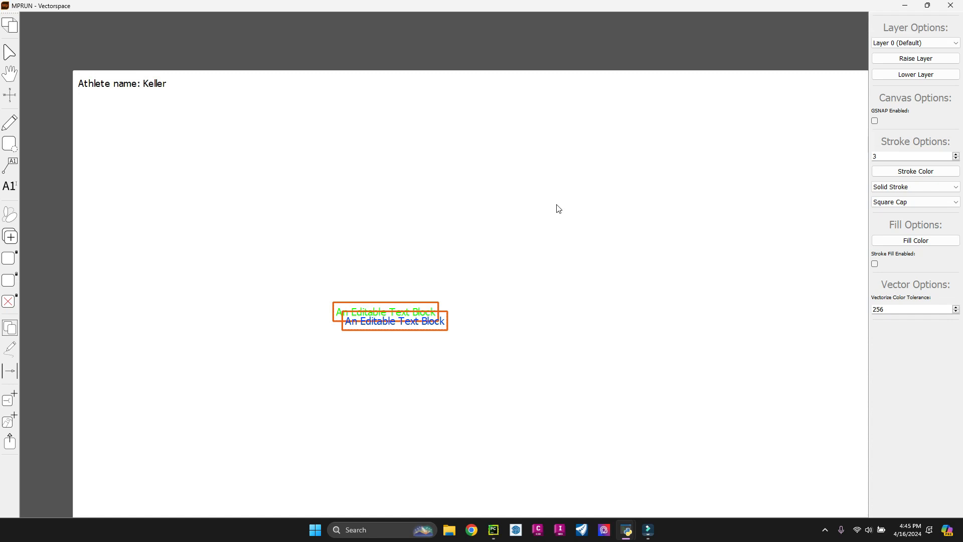
scroll(439, 303, up, 5)
scroll(496, 323, down, 1)
drag(398, 341, 415, 362)
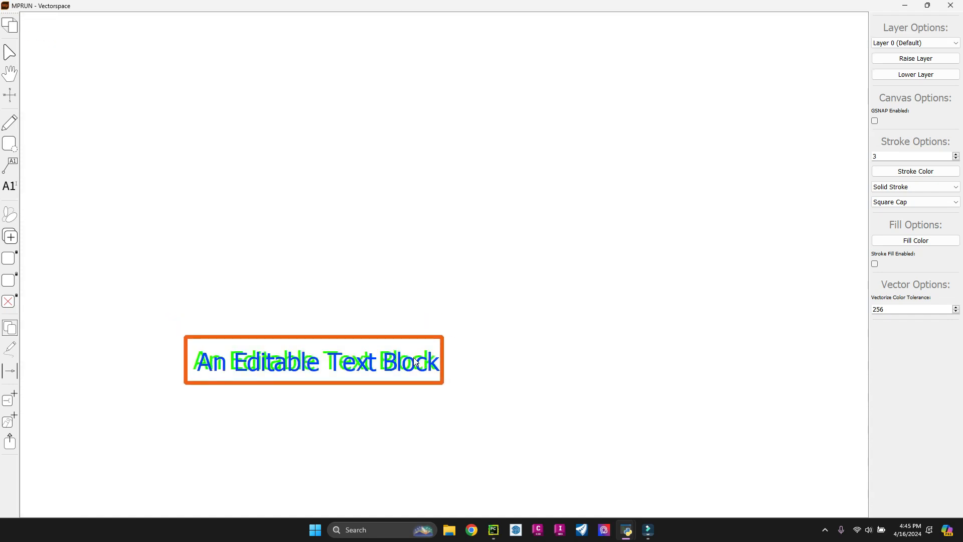
Change the layer to Layer 3 (Text/Labels) and test how the overlapping text blocks stack by lowering and moving them
click(915, 43)
click(908, 66)
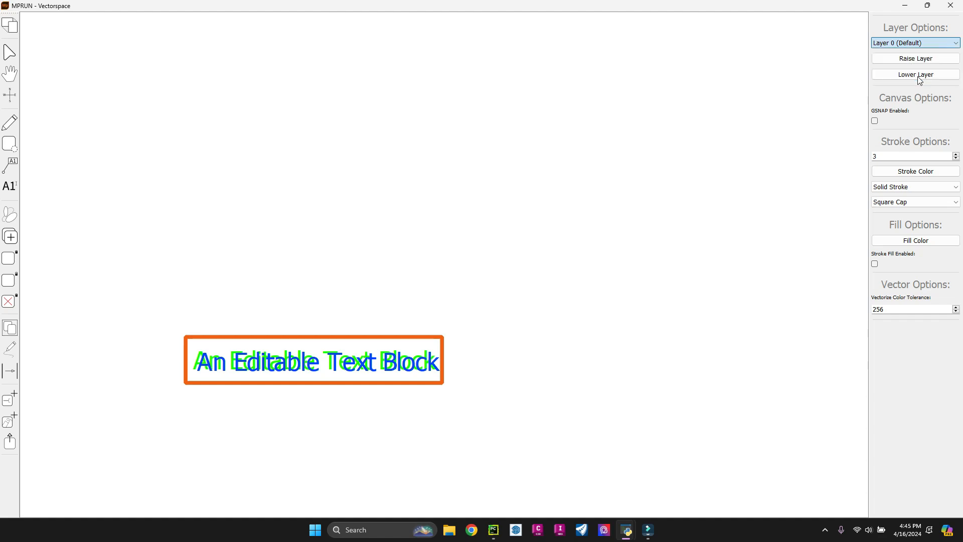
click(918, 78)
scroll(317, 375, up, 5)
drag(316, 358, 427, 259)
scroll(428, 263, down, 5)
drag(463, 229, 481, 302)
Select the green and blue text blocks with a selection box and delete them
drag(540, 206, 427, 358)
scroll(343, 324, down, 3)
key(Delete)
scroll(444, 306, down, 3)
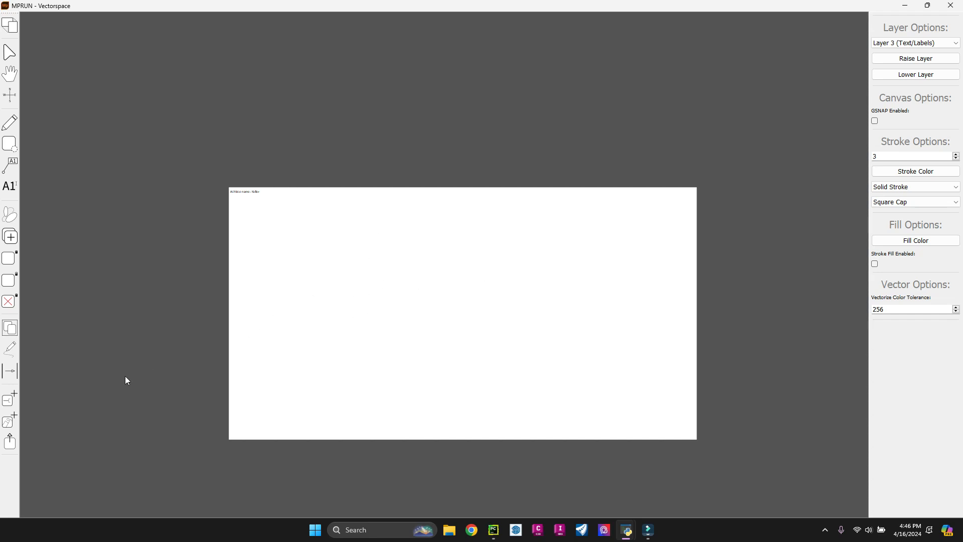
Open the Course Elements Picker and browse its rails, jumps, pipes and import option
click(11, 399)
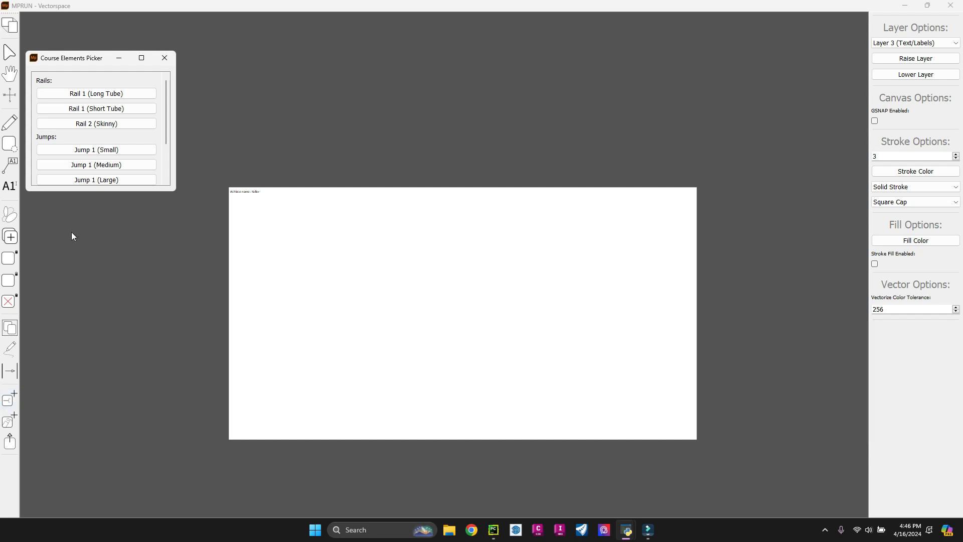
scroll(115, 151, down, 2)
scroll(116, 166, up, 2)
scroll(126, 120, down, 2)
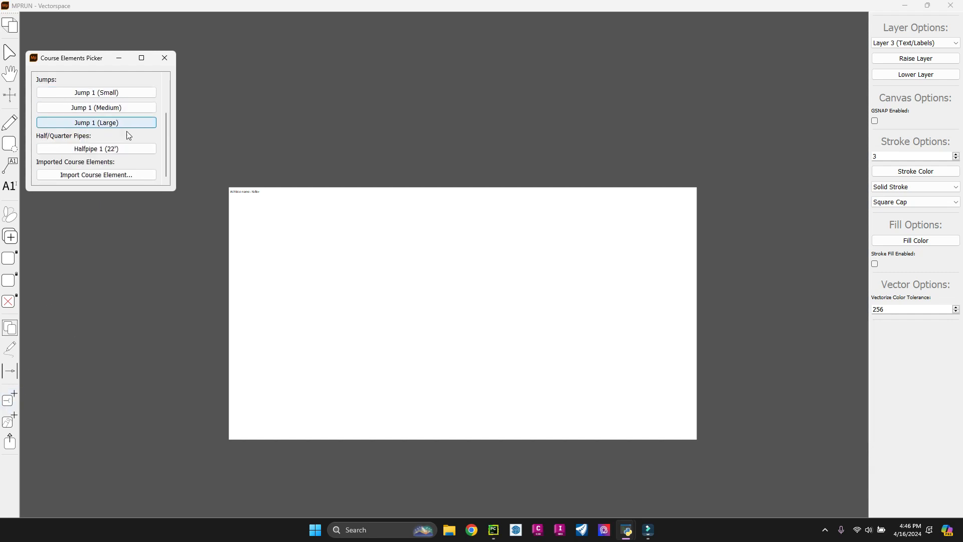
Start importing a course element, check the accepted file types, and cancel the import
click(123, 175)
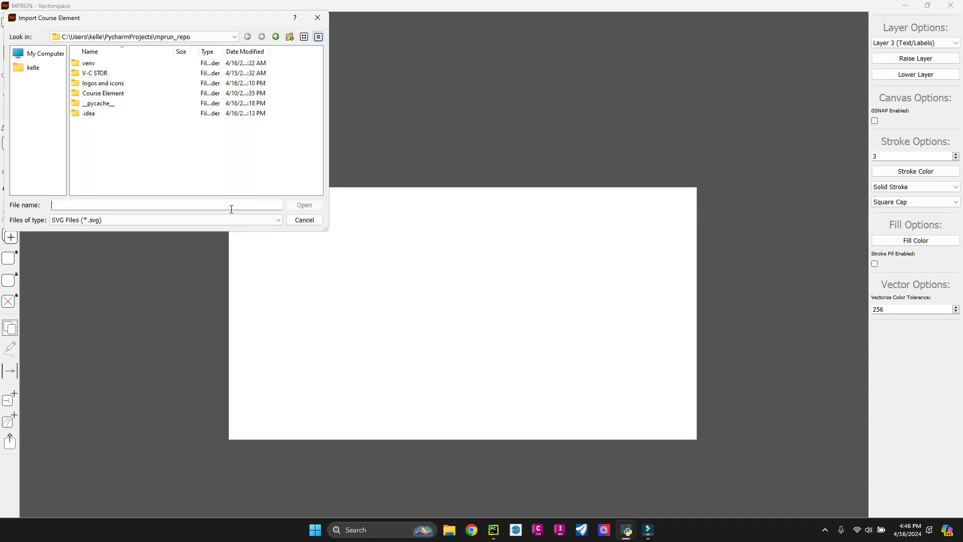
click(132, 219)
click(123, 221)
click(315, 223)
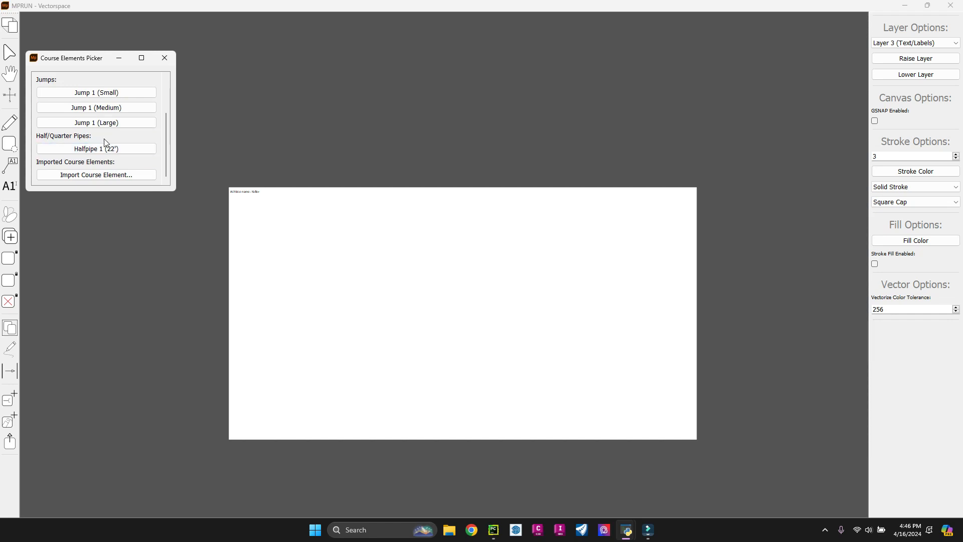
Add the Halfpipe 1 (22') course element to the canvas and move it to the middle of the canvas
scroll(113, 140, up, 3)
scroll(109, 100, down, 3)
click(135, 148)
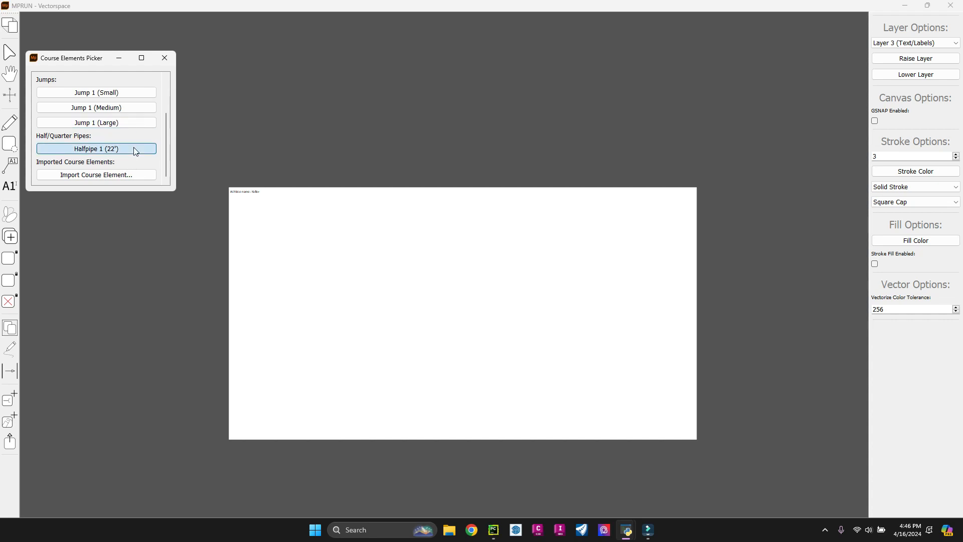
drag(421, 318, 367, 302)
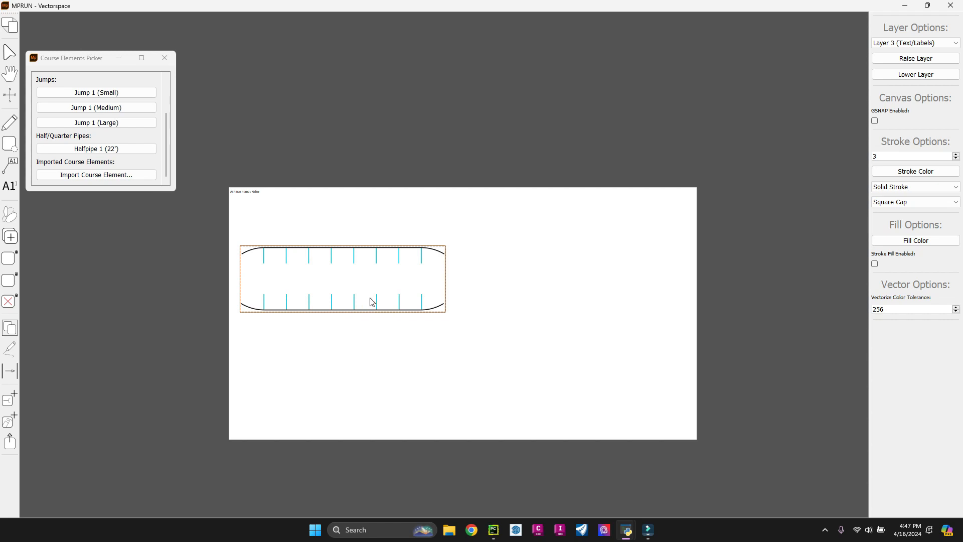
drag(410, 274, 469, 313)
scroll(391, 296, up, 2)
scroll(388, 294, down, 2)
click(426, 208)
click(401, 270)
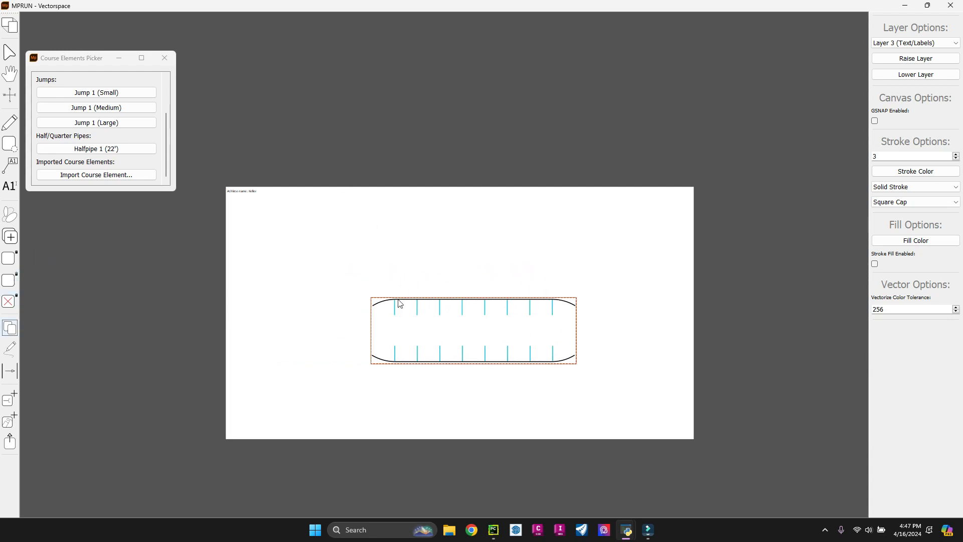
drag(447, 318, 435, 301)
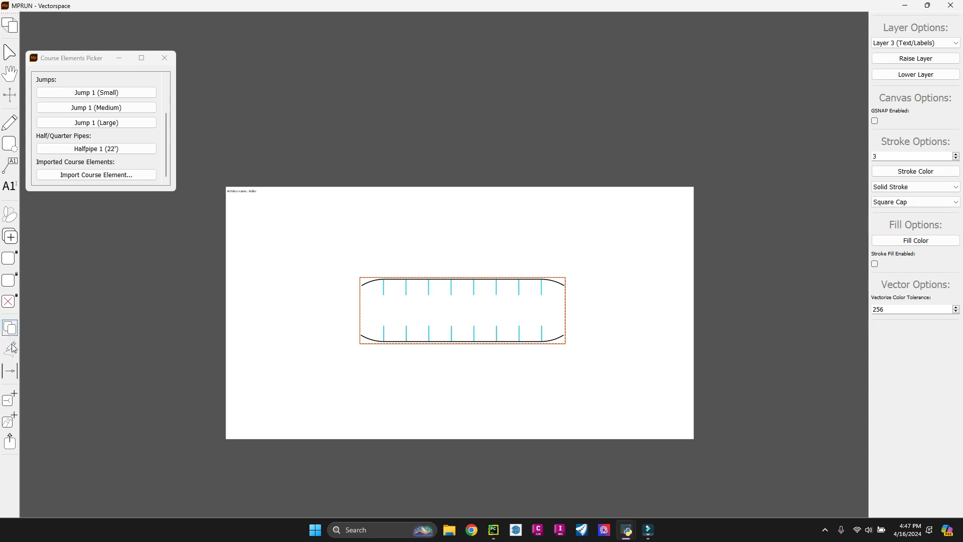
Open the Element Manager for the halfpipe, enter 1 as the horizontal scale factor, and enlarge it with the Scaling slider
click(11, 325)
click(12, 216)
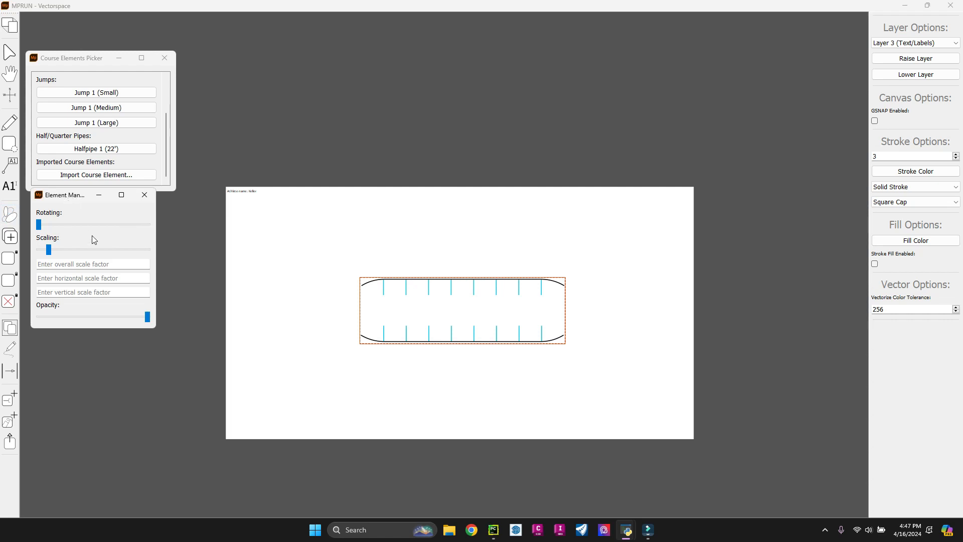
click(59, 267)
click(68, 278)
text(2)
key(BackSpace)
text(1)
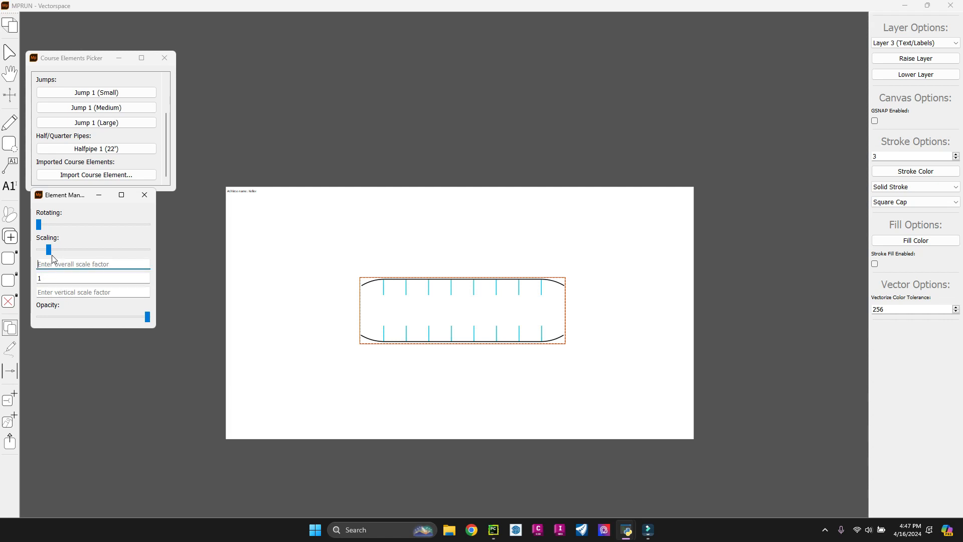
mouse_move(48, 250)
mouse_down()
mouse_move(104, 249)
mouse_move(41, 251)
mouse_move(56, 252)
mouse_up()
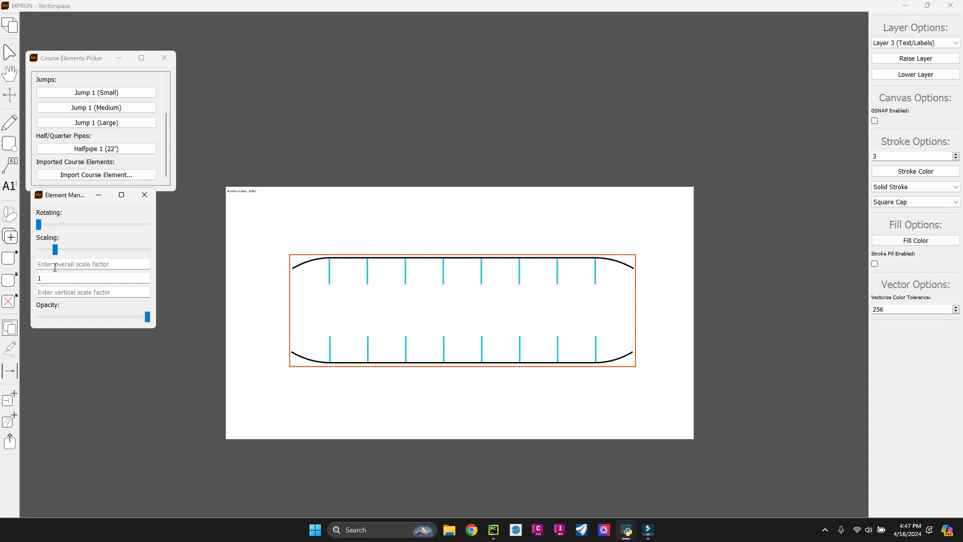
Try out the opacity control on the halfpipe, move the element slightly, and restore full opacity
mouse_move(147, 317)
mouse_down()
mouse_move(60, 316)
mouse_move(154, 310)
mouse_up()
drag(115, 329, 119, 262)
drag(413, 330, 380, 351)
mouse_move(148, 318)
mouse_down()
mouse_move(82, 341)
mouse_move(162, 319)
mouse_up()
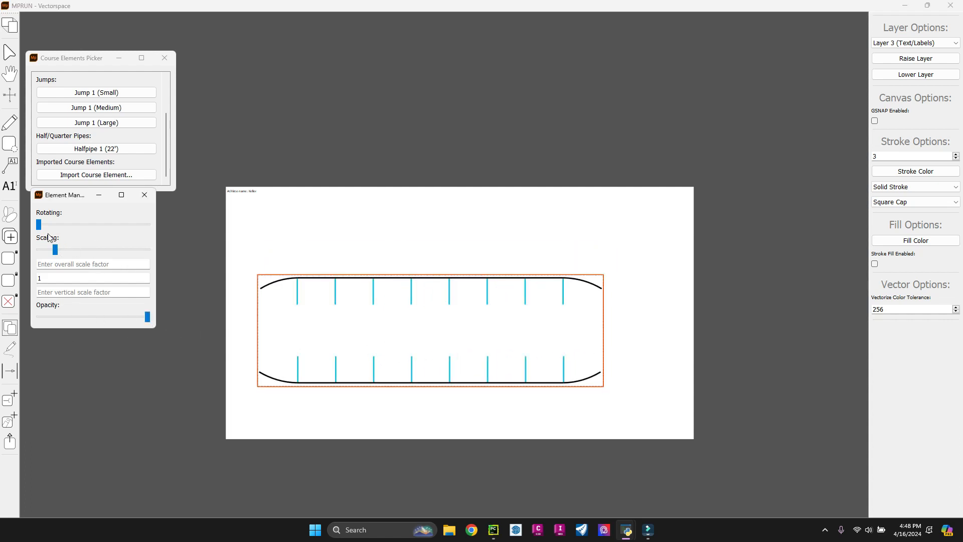
Test the halfpipe's rotation and reset it, reposition the element near the canvas center, and close the Element Manager
click(67, 226)
mouse_move(42, 225)
mouse_down()
mouse_move(165, 225)
mouse_move(30, 232)
mouse_up()
drag(440, 344, 462, 331)
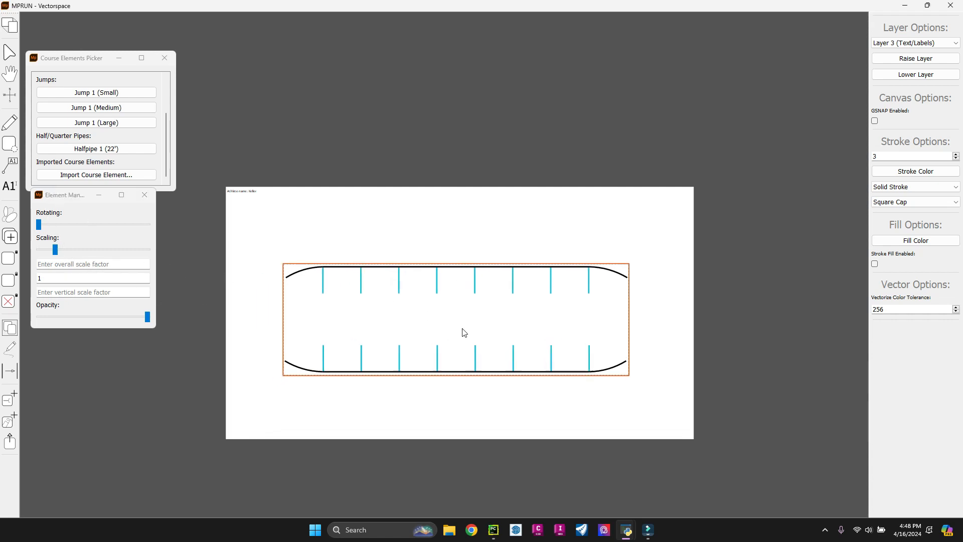
drag(419, 299, 433, 307)
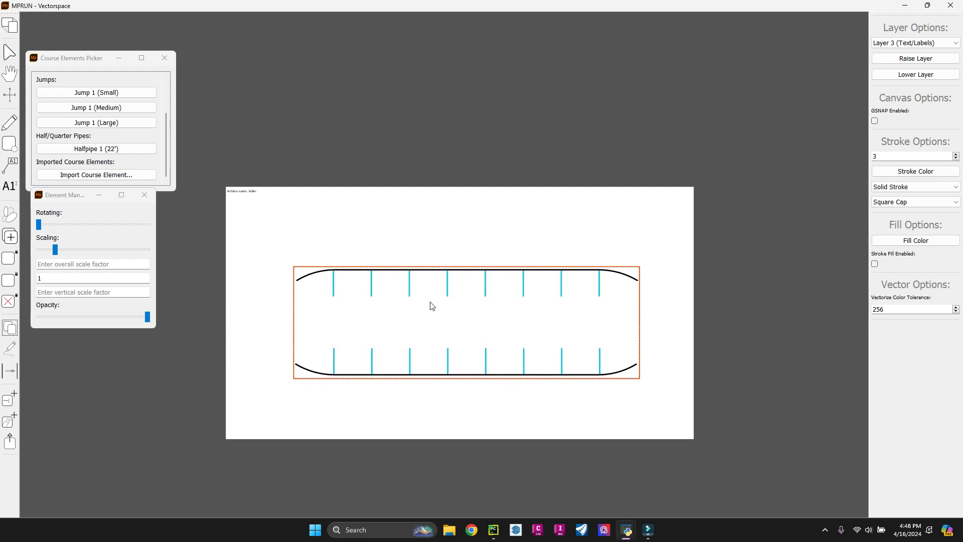
click(145, 195)
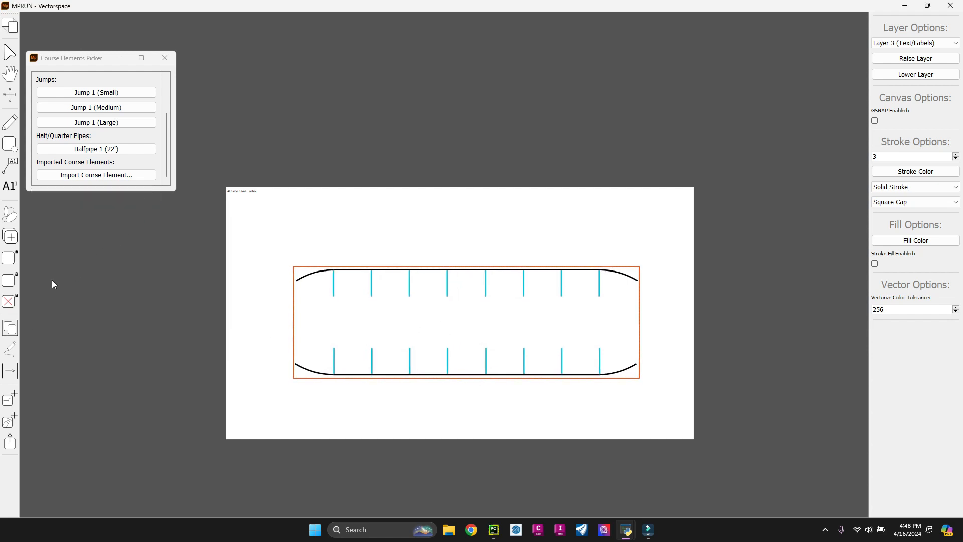
Lock the halfpipe and test the lock by dragging selection boxes over it
click(15, 219)
click(14, 258)
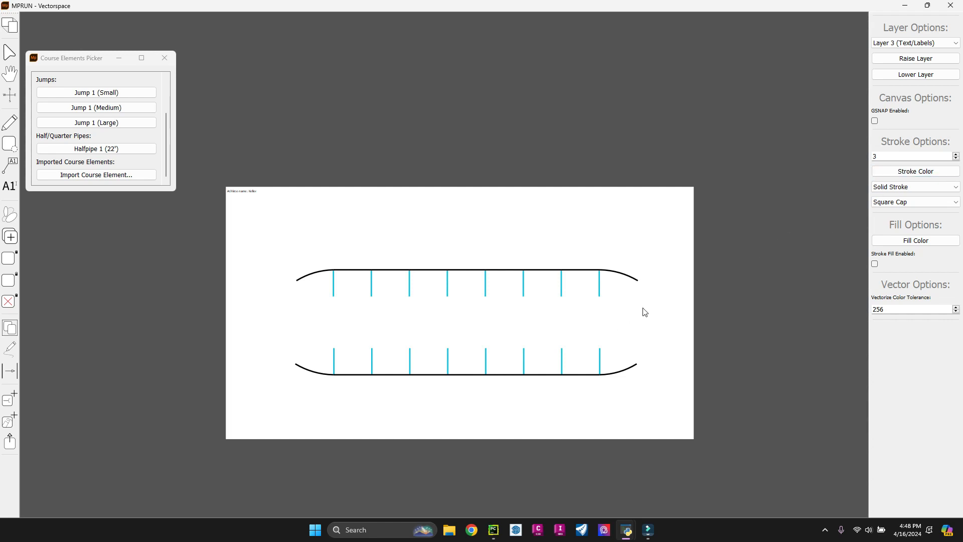
mouse_move(652, 267)
mouse_down()
mouse_move(595, 293)
mouse_move(577, 362)
mouse_move(551, 400)
mouse_move(458, 247)
mouse_move(421, 326)
mouse_move(288, 396)
mouse_move(280, 384)
mouse_up()
click(281, 356)
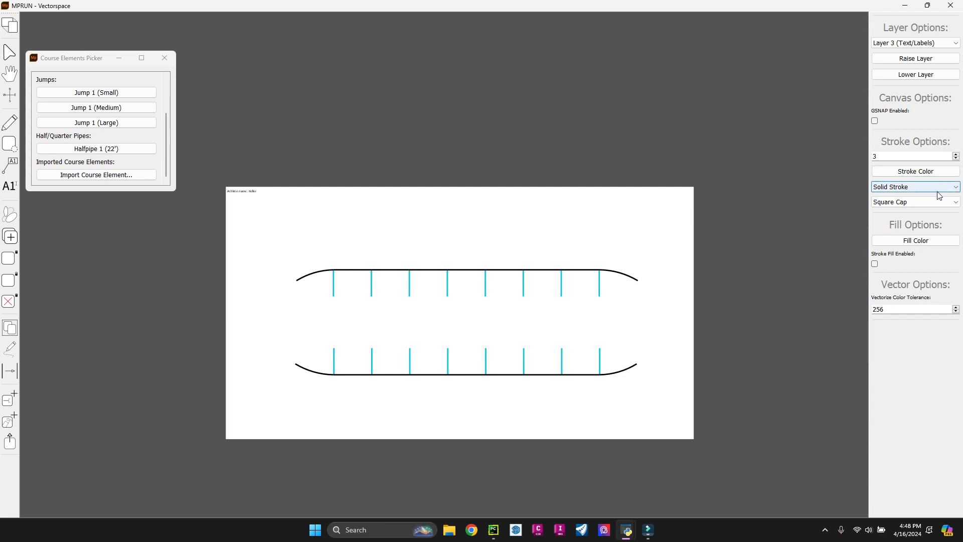
mouse_move(646, 267)
mouse_down()
mouse_move(562, 293)
mouse_move(504, 340)
mouse_up()
Set the stroke to magenta #ff00e6, width 6, Dashed Dot Stroke and Round Cap, and enable stroke fill
click(915, 171)
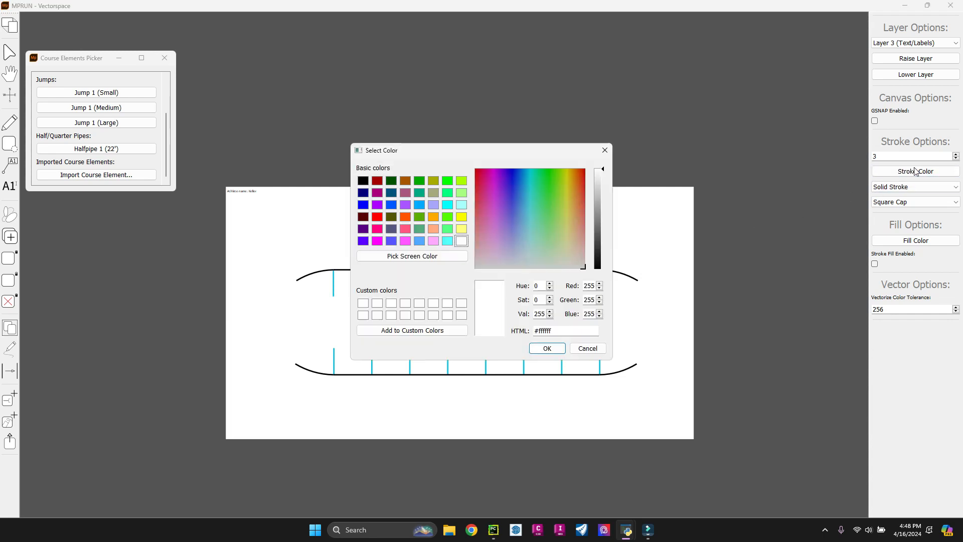
drag(506, 171, 492, 170)
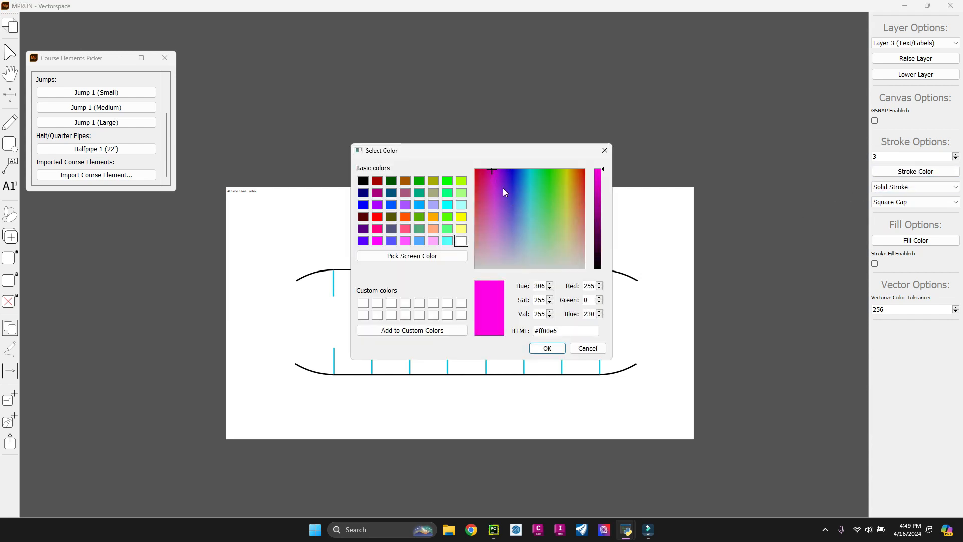
click(550, 350)
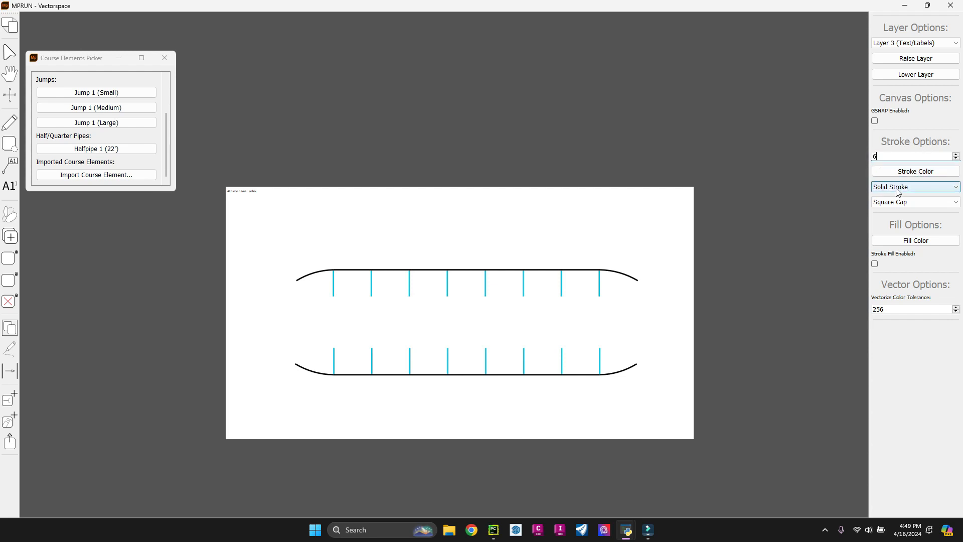
click(918, 187)
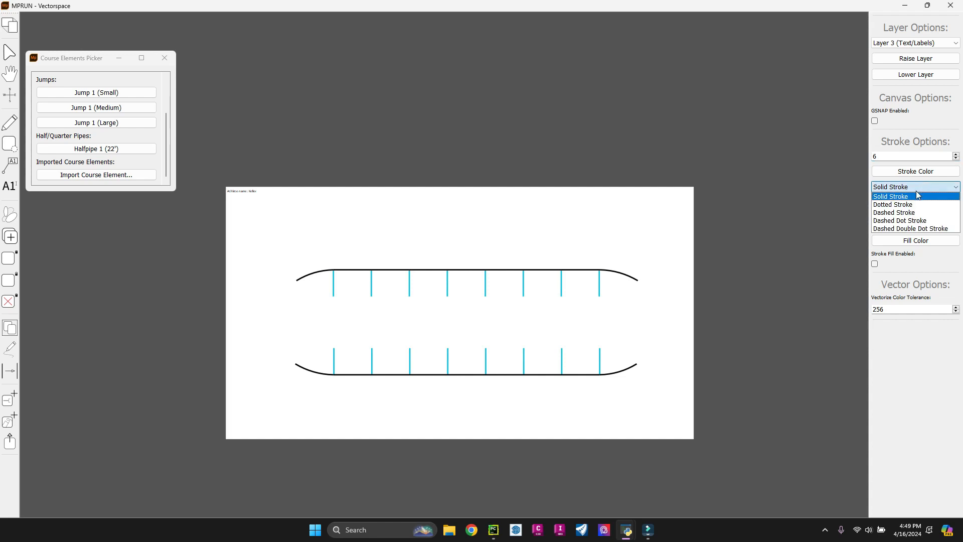
click(921, 221)
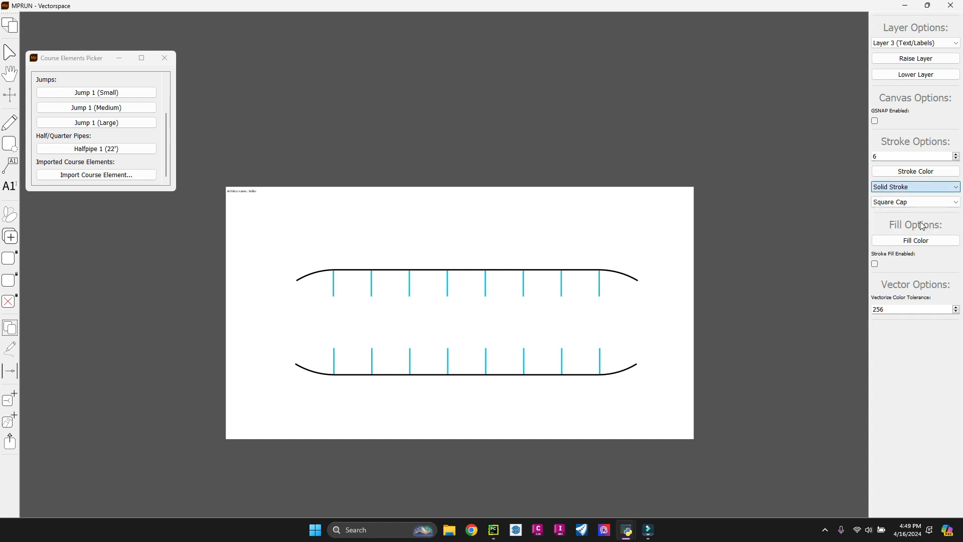
click(934, 203)
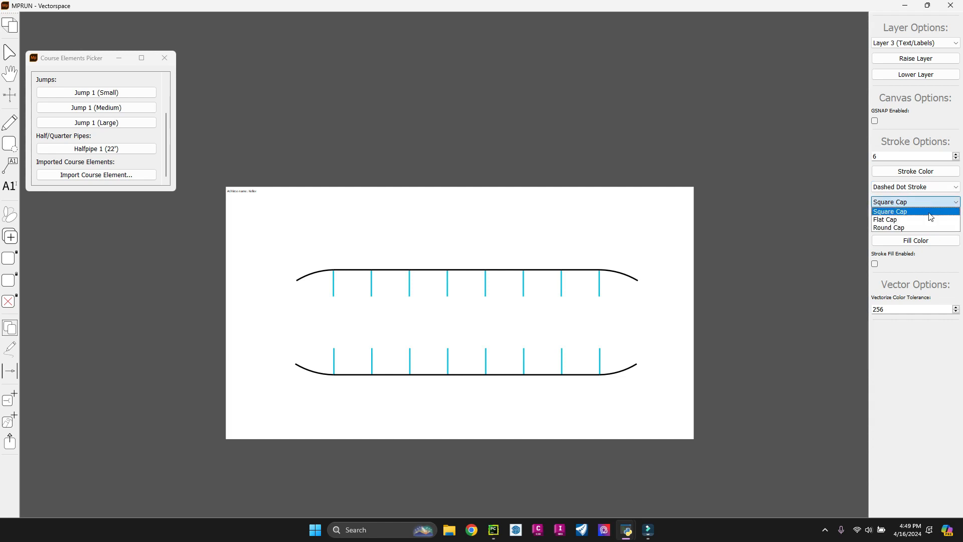
click(925, 228)
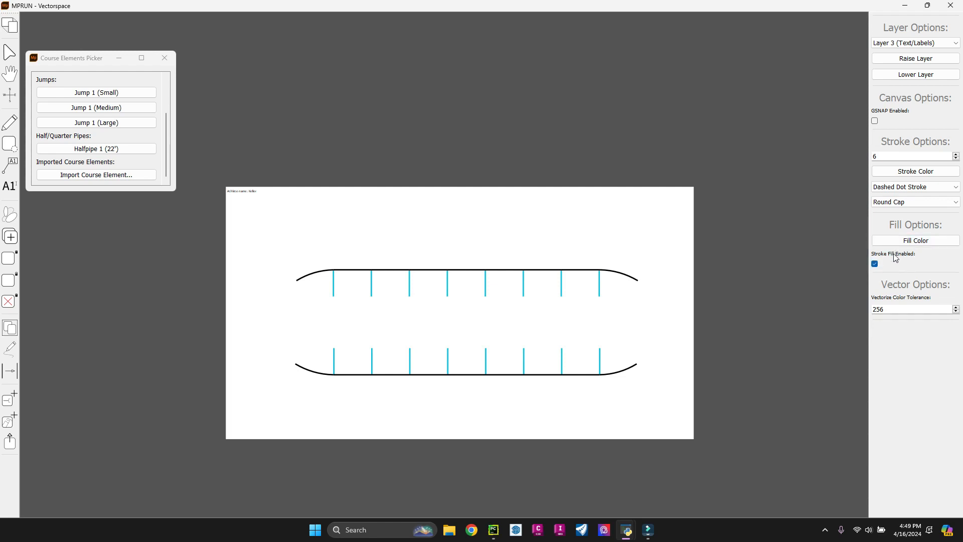
Draw a looping freehand path over the halfpipe and move it above the canvas to inspect its fill
click(12, 124)
mouse_move(402, 203)
mouse_down()
mouse_move(379, 226)
mouse_move(388, 237)
mouse_move(427, 241)
mouse_move(436, 257)
mouse_move(429, 272)
mouse_move(357, 296)
mouse_move(343, 312)
mouse_move(350, 337)
mouse_move(436, 354)
mouse_move(496, 331)
mouse_move(509, 306)
mouse_move(497, 247)
mouse_move(466, 217)
mouse_move(425, 215)
mouse_move(387, 234)
mouse_move(365, 261)
mouse_move(354, 302)
mouse_move(380, 329)
mouse_move(369, 333)
mouse_move(447, 354)
mouse_move(491, 354)
mouse_move(584, 324)
mouse_move(482, 354)
mouse_move(520, 362)
mouse_up()
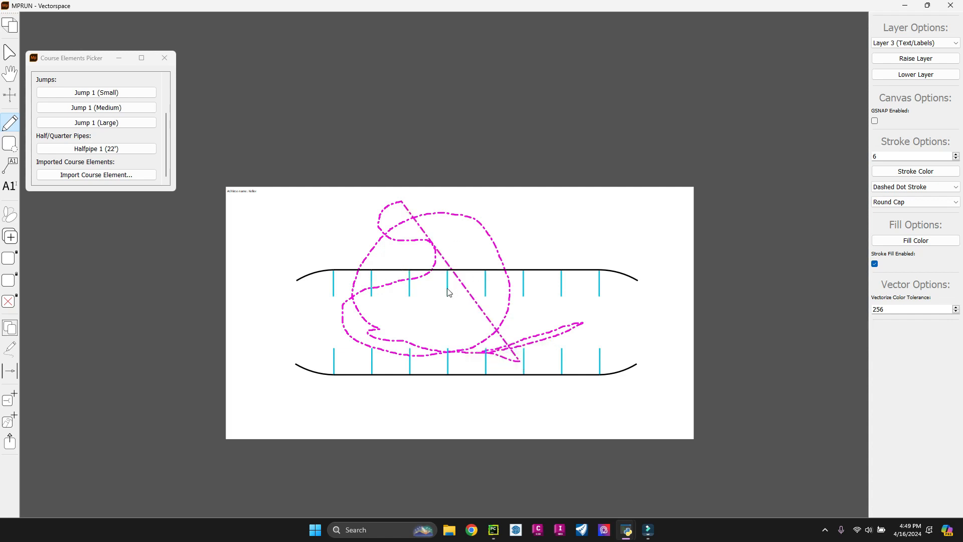
key(space)
click(488, 321)
mouse_move(436, 253)
mouse_down()
mouse_move(448, 206)
mouse_move(448, 57)
mouse_up()
scroll(448, 58, up, 2)
scroll(478, 228, down, 3)
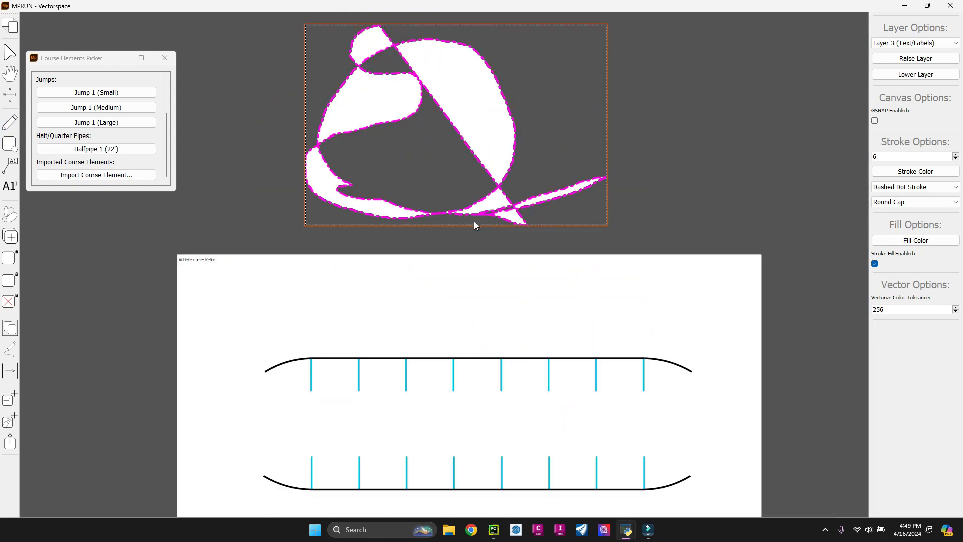
scroll(456, 141, up, 3)
drag(407, 173, 415, 188)
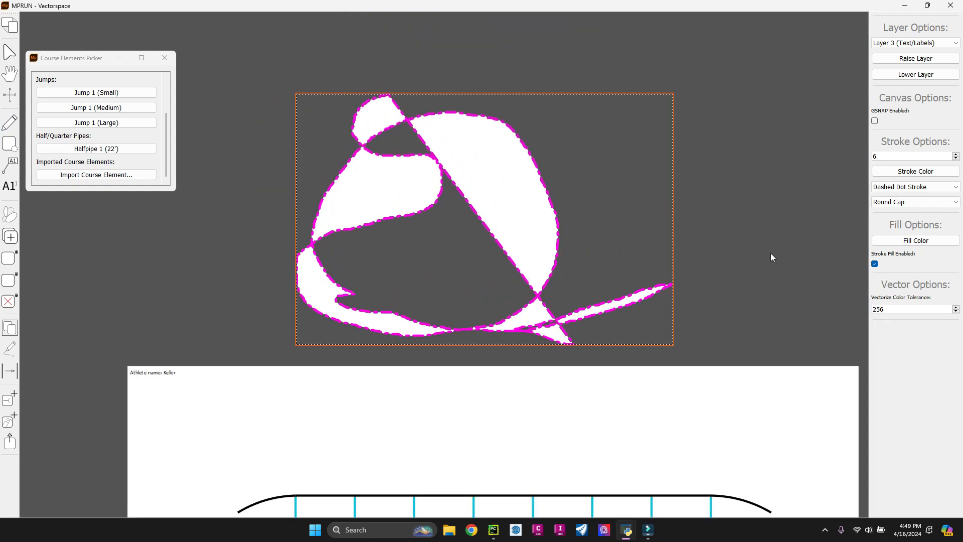
drag(501, 193, 519, 181)
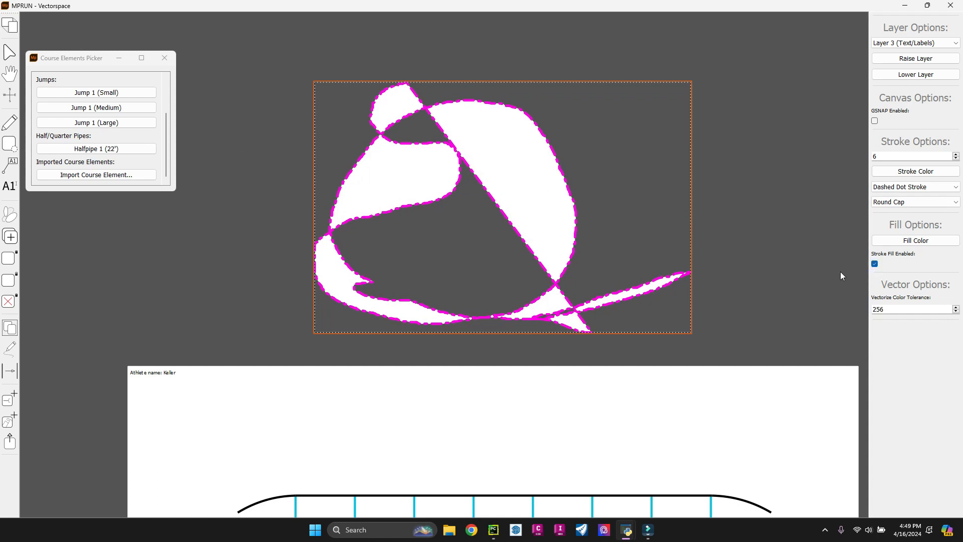
Draw two more small filled freehand paths beside the looping path outside the canvas
key(space)
key(space)
key(space)
key(space)
mouse_move(116, 212)
mouse_down()
mouse_move(116, 293)
mouse_move(198, 266)
mouse_move(205, 233)
mouse_up()
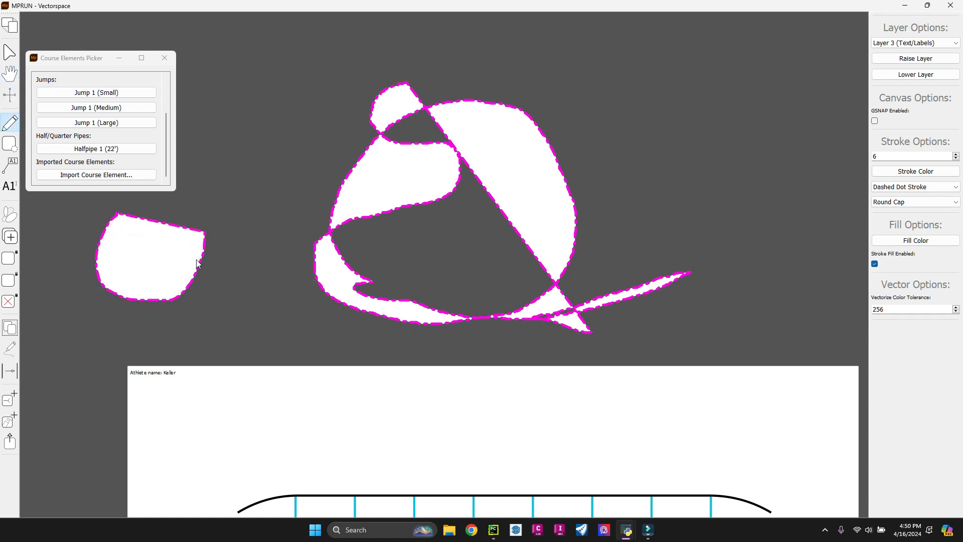
scroll(198, 262, down, 2)
mouse_move(232, 198)
mouse_down()
mouse_move(236, 149)
mouse_move(302, 116)
mouse_up()
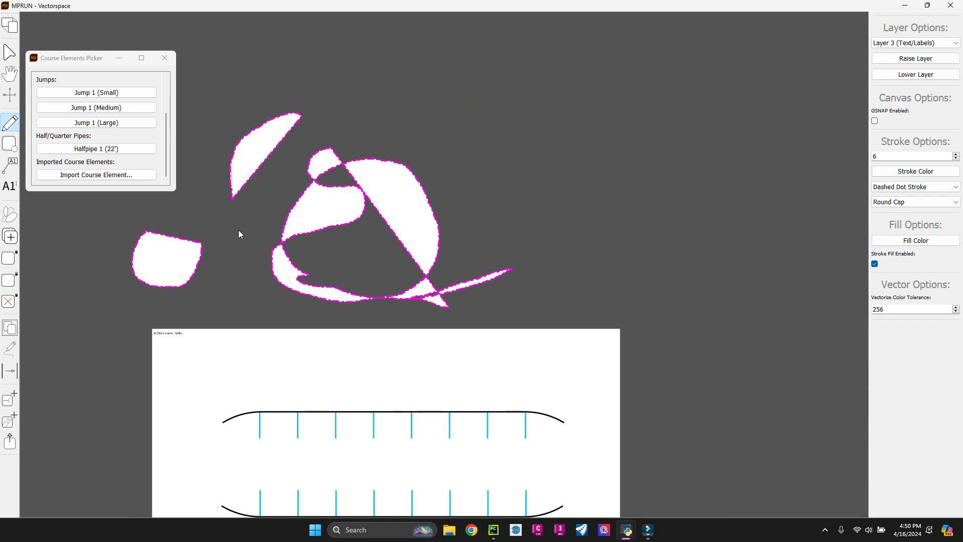
Select the three filled freehand paths with a selection box and delete them
key(Escape)
mouse_move(419, 123)
mouse_down()
mouse_move(266, 183)
mouse_move(204, 279)
mouse_move(181, 274)
mouse_up()
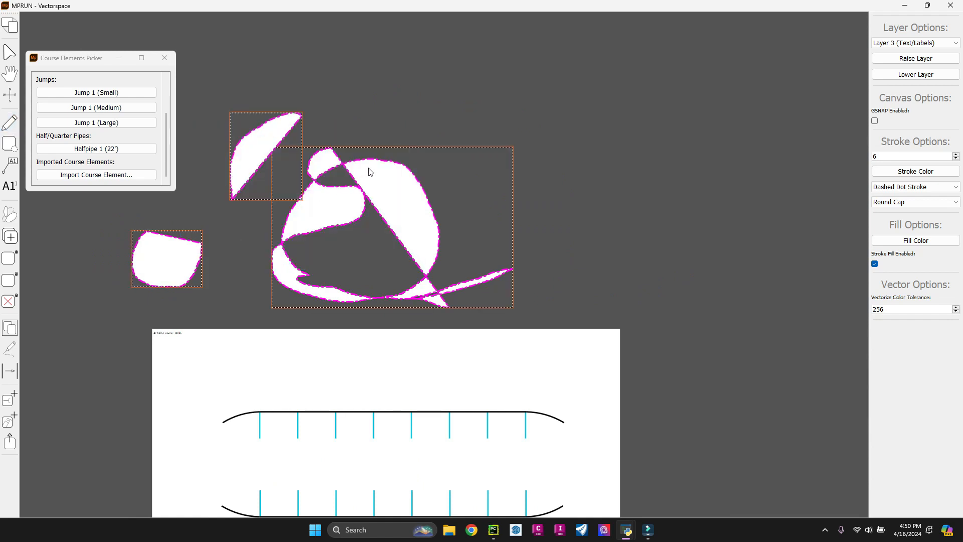
key(Delete)
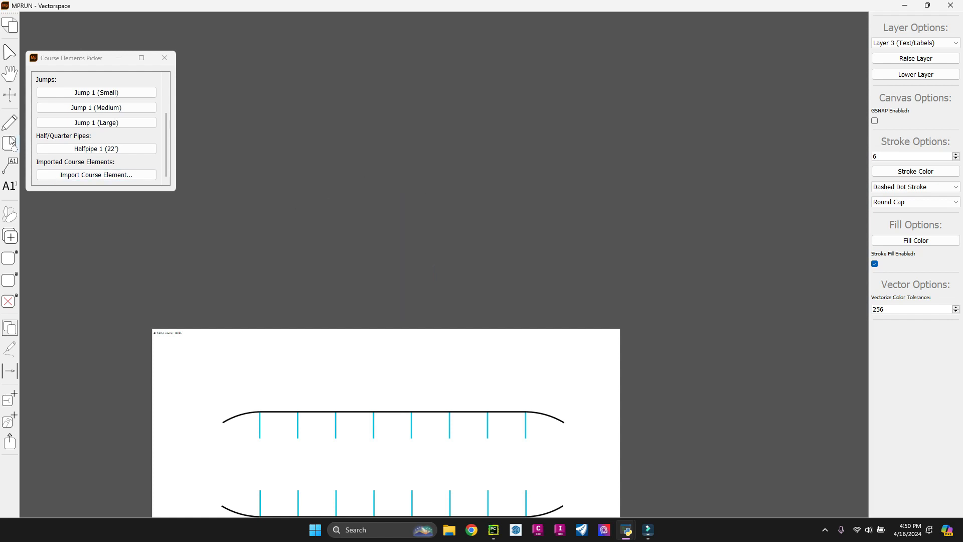
Disable stroke fill and draw a wavy freehand path along the whole length of the halfpipe
click(874, 264)
scroll(451, 340, down, 3)
scroll(459, 366, up, 3)
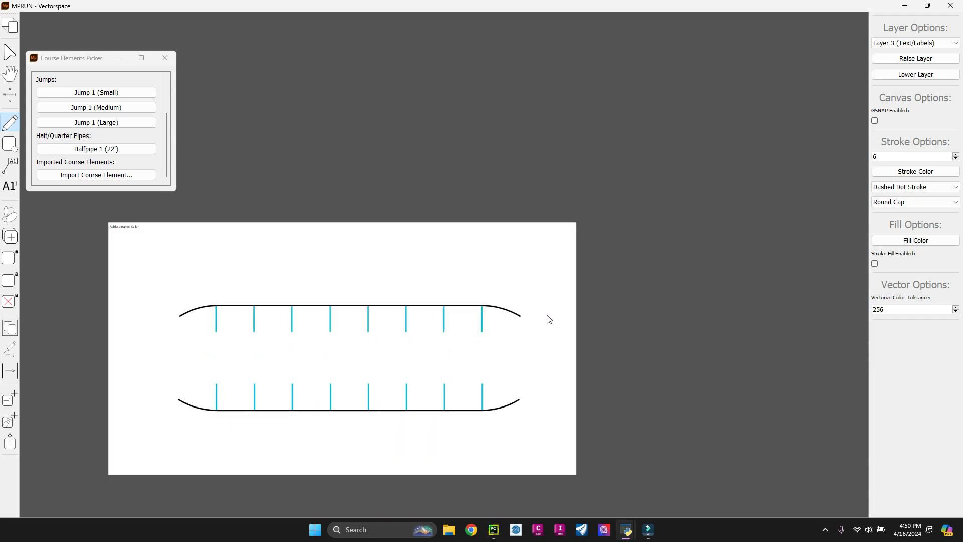
mouse_move(546, 308)
mouse_down()
mouse_move(492, 316)
mouse_move(477, 382)
mouse_move(462, 412)
mouse_move(446, 418)
mouse_move(424, 407)
mouse_move(401, 325)
mouse_move(380, 299)
mouse_move(364, 314)
mouse_move(339, 408)
mouse_move(326, 417)
mouse_move(313, 412)
mouse_move(290, 330)
mouse_move(266, 298)
mouse_move(252, 300)
mouse_move(219, 358)
mouse_move(158, 368)
mouse_up()
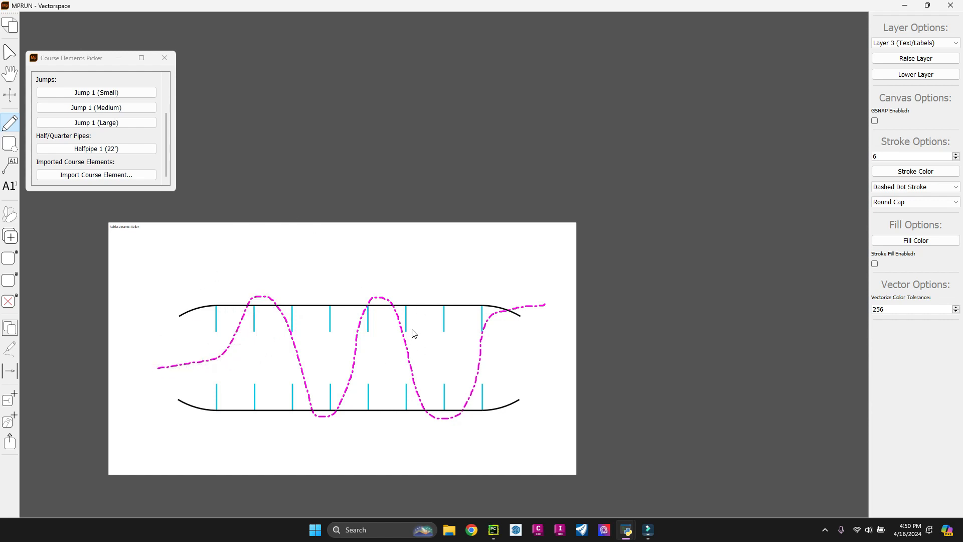
Select the wavy path and restroke it with a pinkish-red color and Dotted Stroke
key(Escape)
click(409, 361)
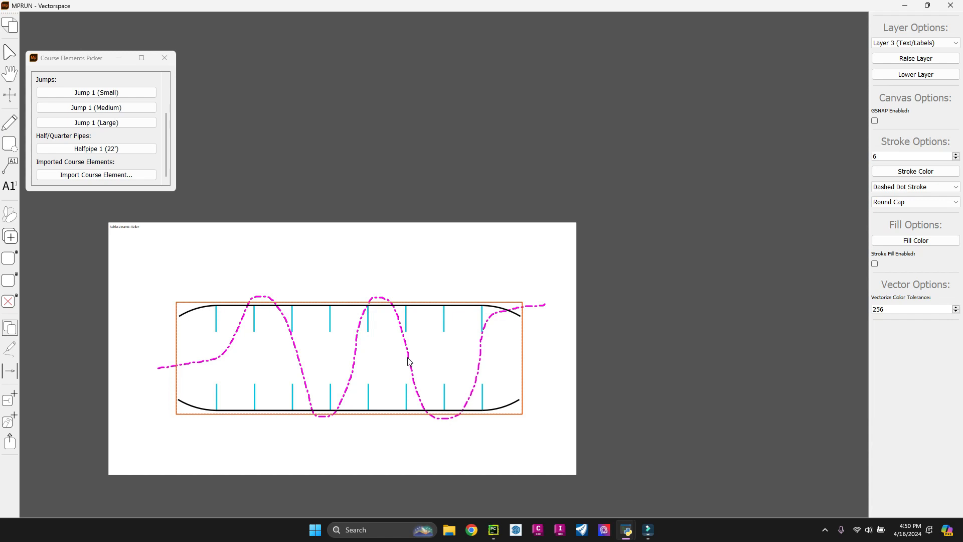
click(546, 309)
drag(537, 306, 535, 307)
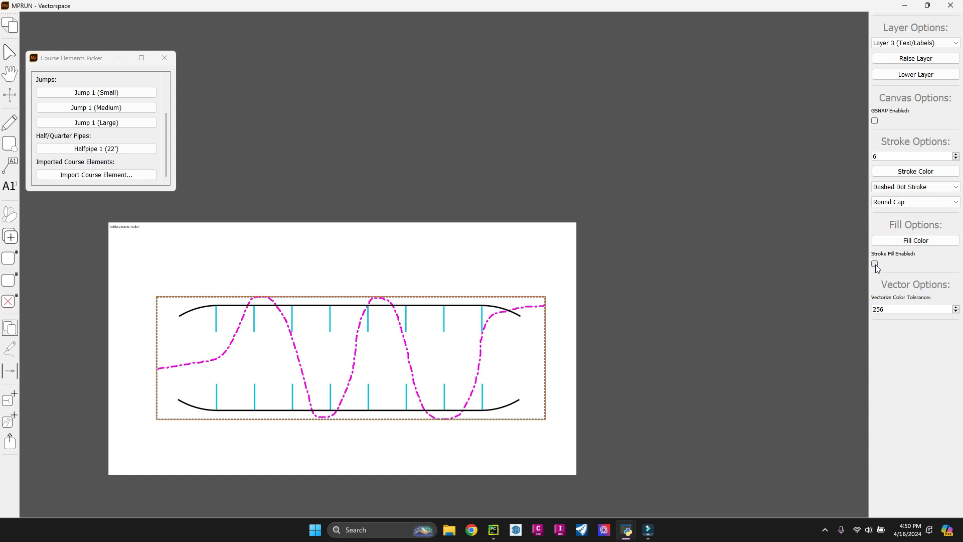
click(920, 170)
drag(513, 183, 511, 170)
drag(510, 236, 481, 196)
click(554, 350)
click(916, 186)
click(911, 211)
key(c)
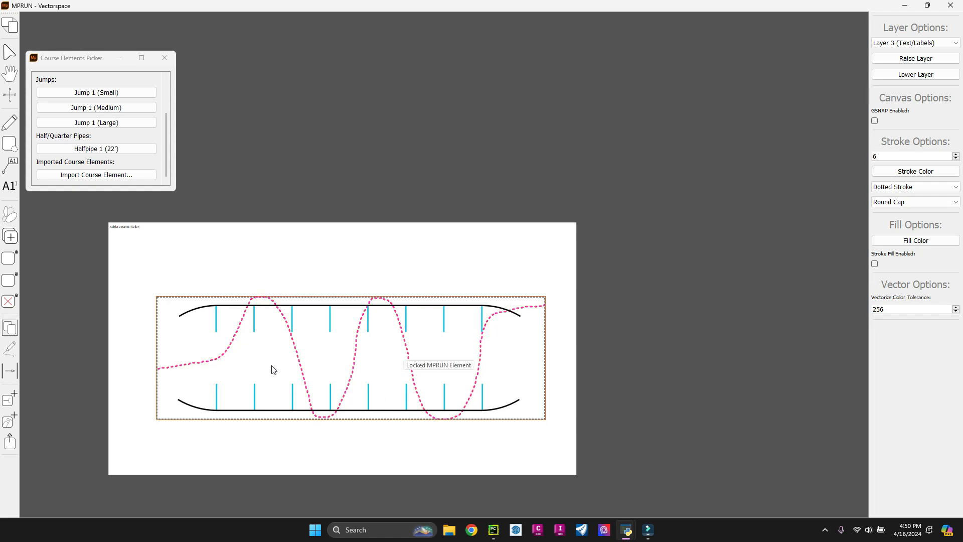
scroll(274, 370, up, 3)
scroll(362, 349, down, 2)
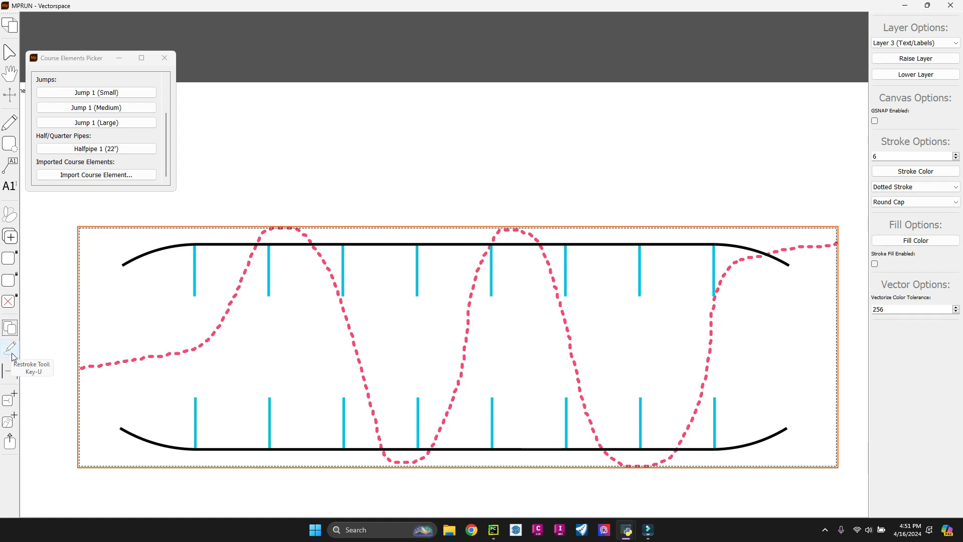
scroll(274, 269, down, 2)
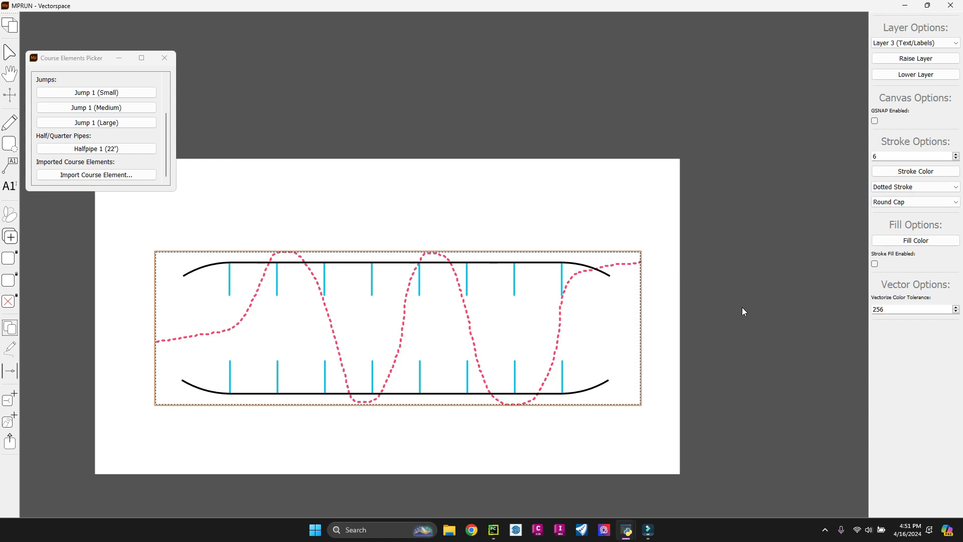
Enable stroke fill and restroke the wavy path with a blue fill color
click(559, 343)
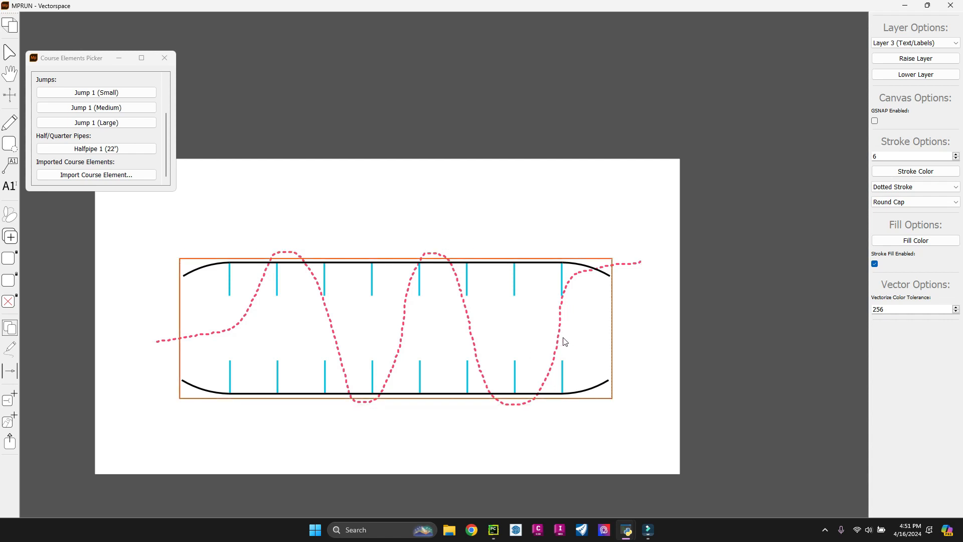
click(642, 264)
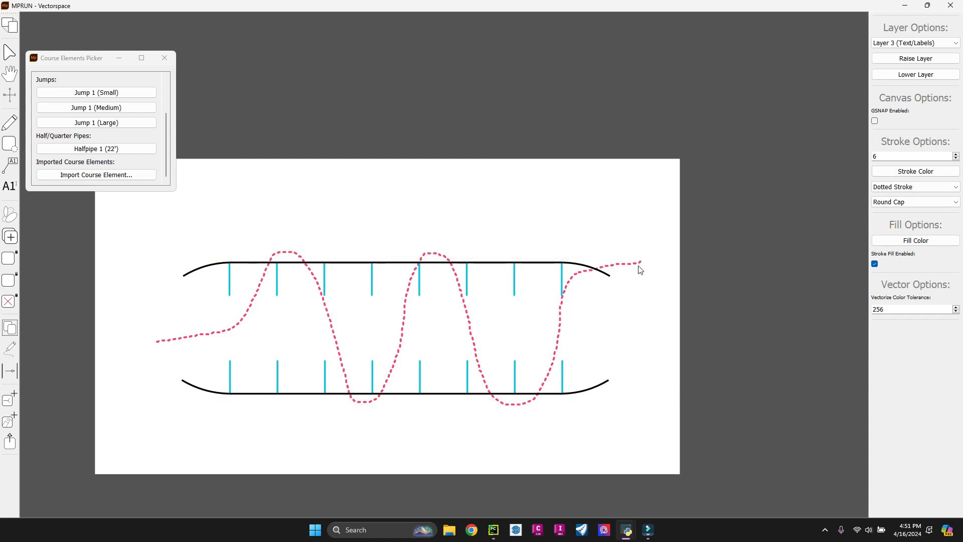
click(639, 265)
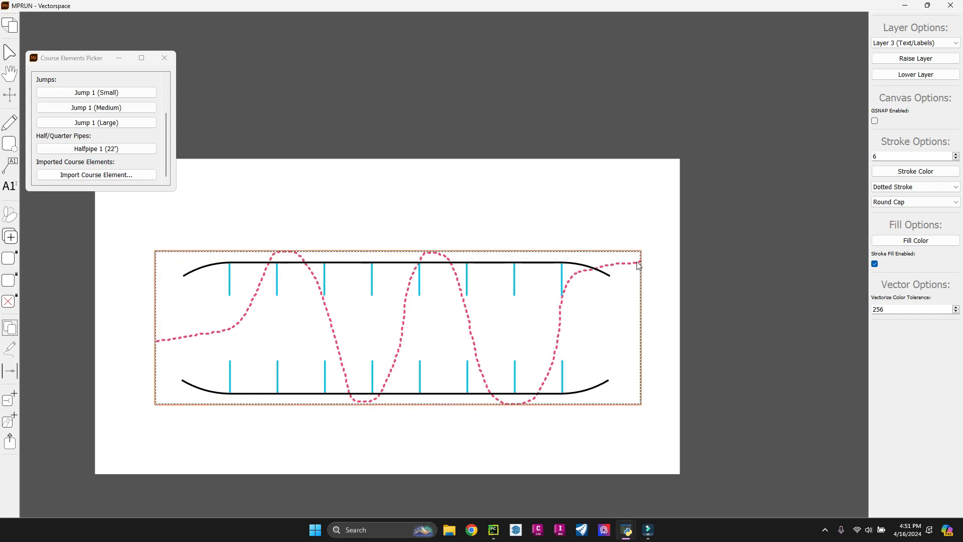
click(918, 243)
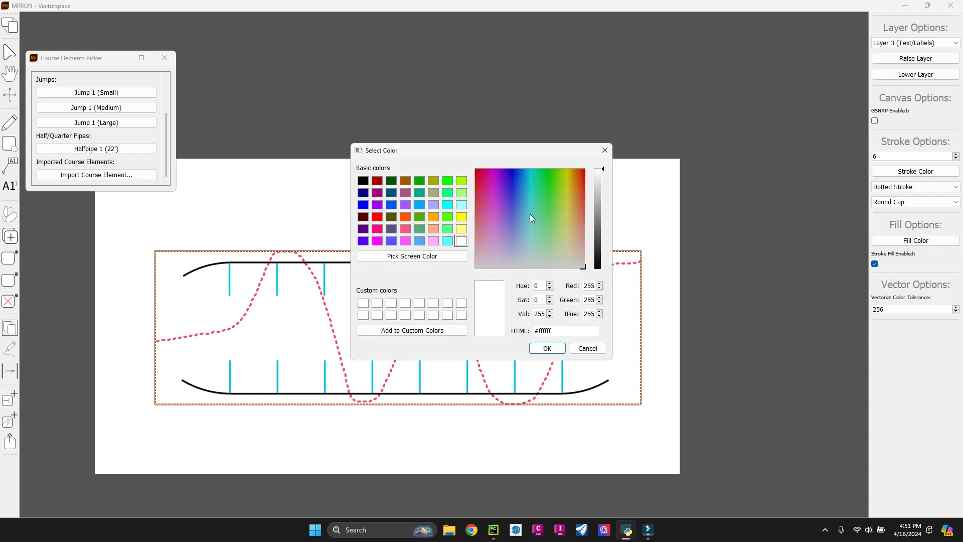
drag(534, 219, 508, 159)
click(550, 350)
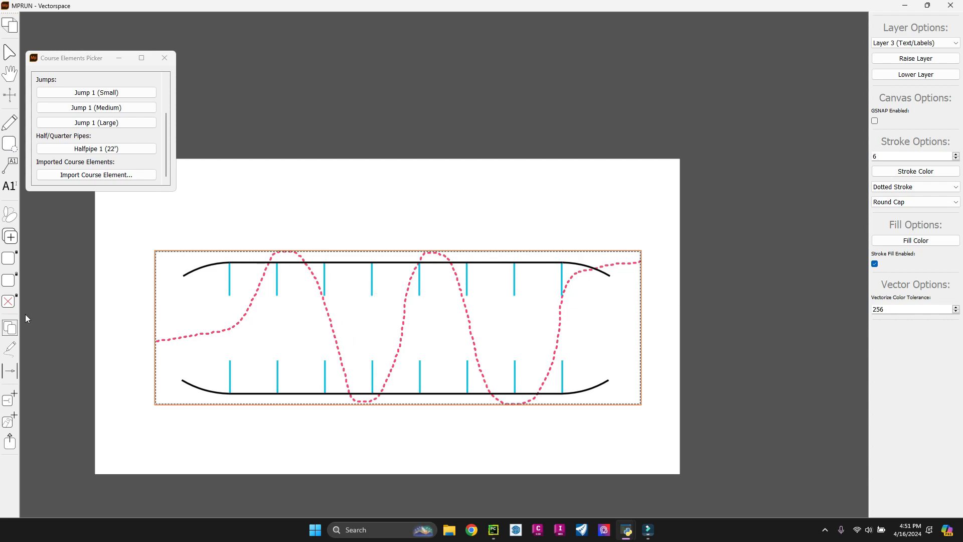
click(10, 352)
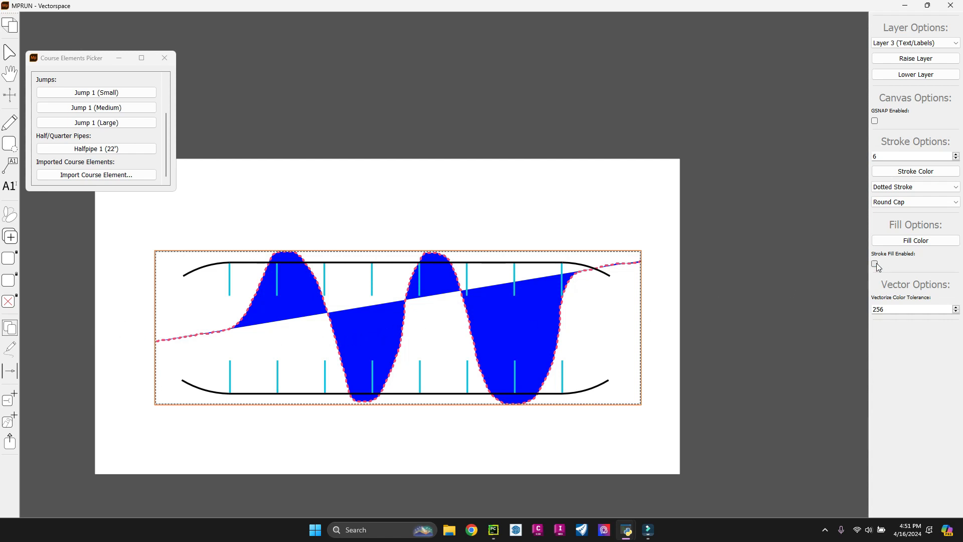
Restroke the wavy path with stroke fill disabled to remove its fill, and deselect it
key(u)
click(386, 337)
click(500, 212)
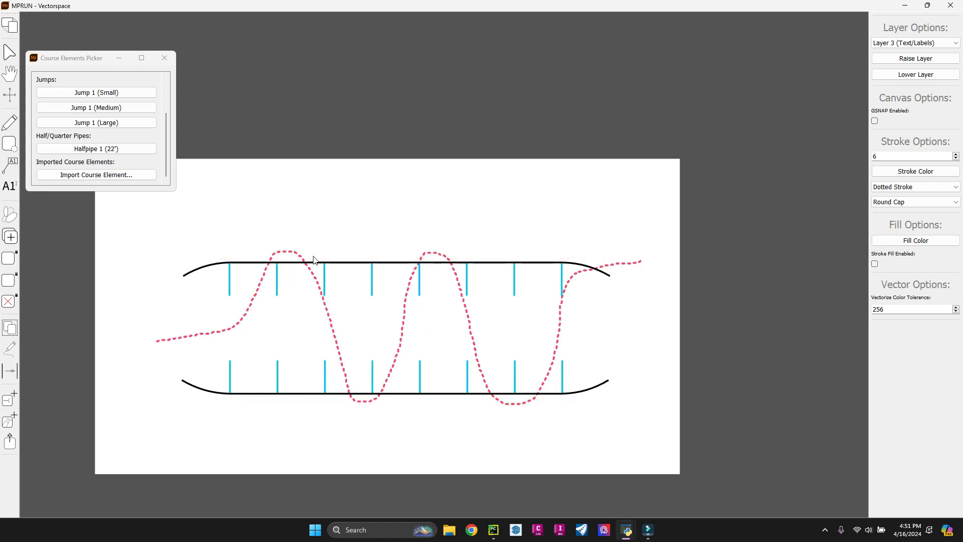
Close the Course Elements Picker and confirm closing it
click(172, 58)
click(171, 57)
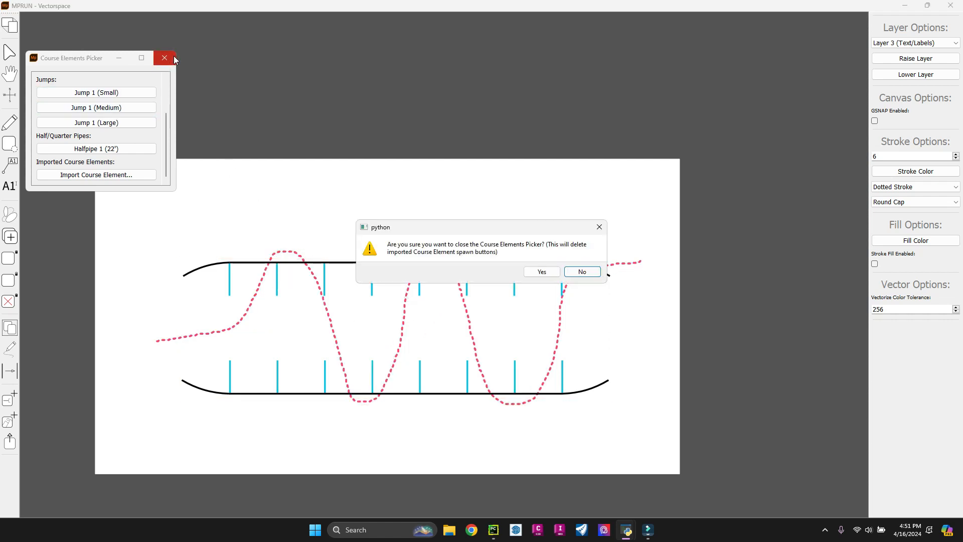
click(542, 272)
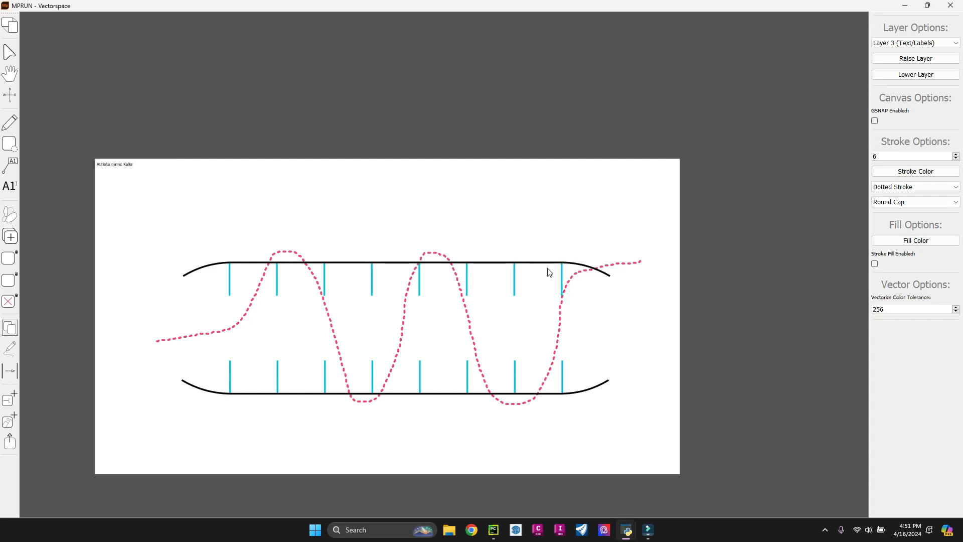
Nudge the wavy path slightly down and to the right, and select it together with the halfpipe
click(406, 310)
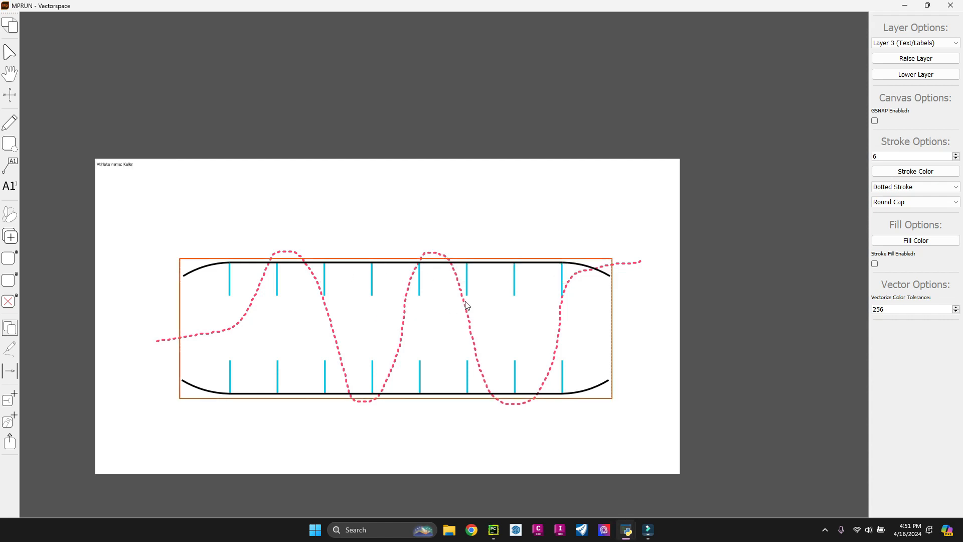
mouse_move(628, 263)
mouse_down()
mouse_move(637, 263)
mouse_move(625, 260)
mouse_move(582, 288)
mouse_move(639, 258)
mouse_move(617, 264)
mouse_move(650, 261)
mouse_move(621, 338)
mouse_move(622, 275)
mouse_move(701, 273)
mouse_move(634, 271)
mouse_up()
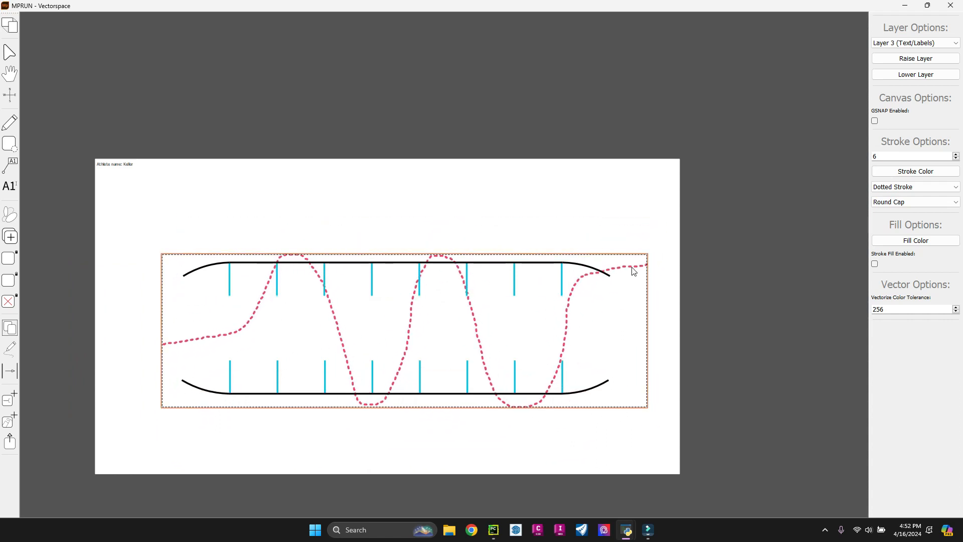
drag(480, 211, 401, 303)
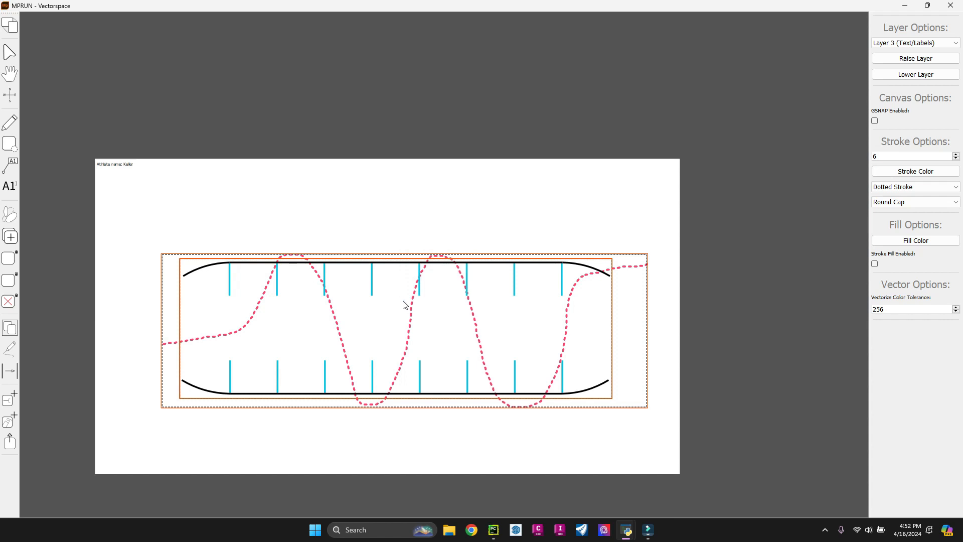
Group the halfpipe with the wavy path and move the group around the canvas with GSNAP enabled
drag(437, 325, 567, 290)
drag(491, 324, 427, 325)
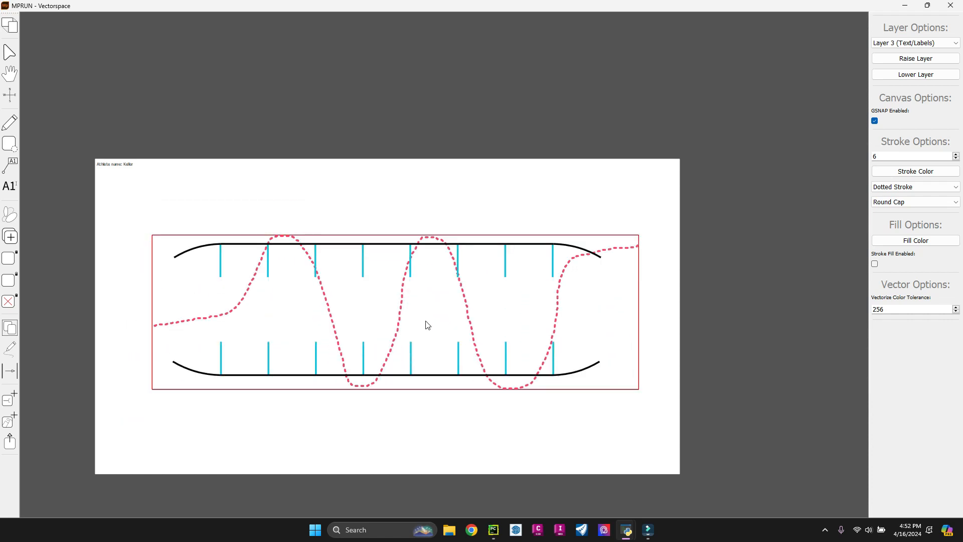
drag(145, 247, 169, 334)
mouse_move(471, 340)
mouse_down()
mouse_move(483, 361)
mouse_move(468, 362)
mouse_up()
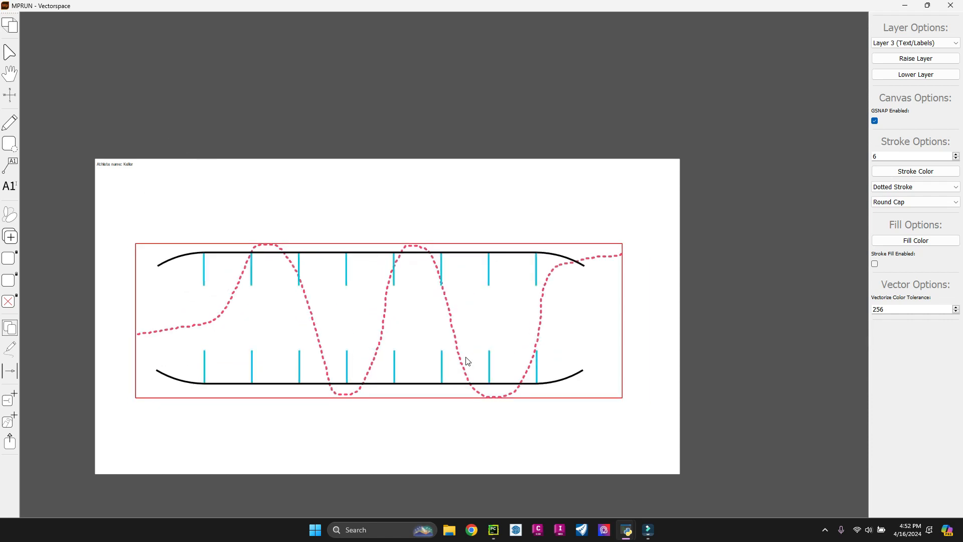
click(642, 315)
Try the position lock on the halfpipe group, shift the group slightly lower and disable GSNAP
click(875, 121)
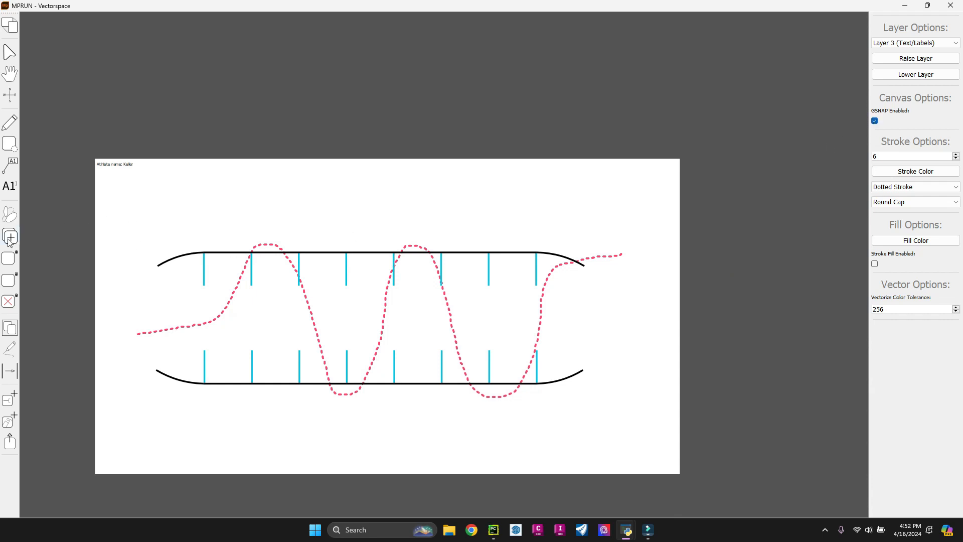
click(10, 282)
mouse_move(323, 314)
mouse_down()
mouse_move(415, 338)
mouse_move(343, 328)
mouse_up()
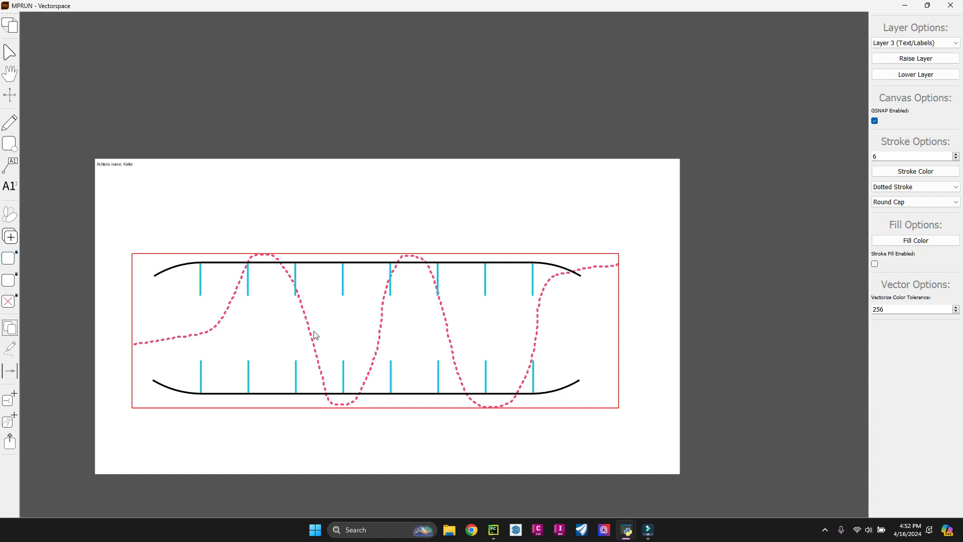
drag(434, 205, 357, 381)
click(503, 174)
click(876, 121)
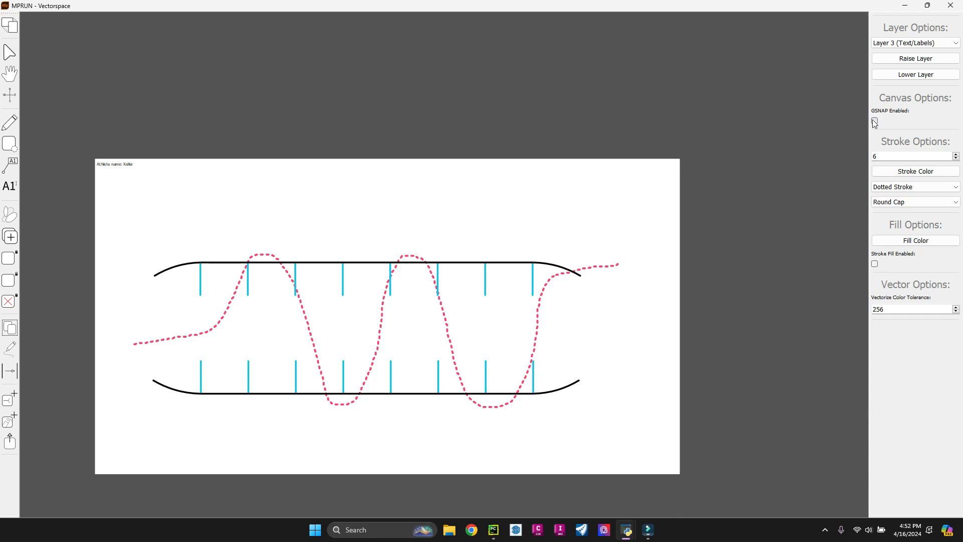
click(455, 300)
drag(487, 223, 346, 316)
click(436, 216)
Set the stroke color to bright green #40ff23 with Solid Stroke and Square Cap
click(924, 171)
click(480, 216)
mouse_move(479, 216)
mouse_down()
mouse_move(556, 275)
mouse_move(570, 206)
mouse_move(551, 182)
mouse_up()
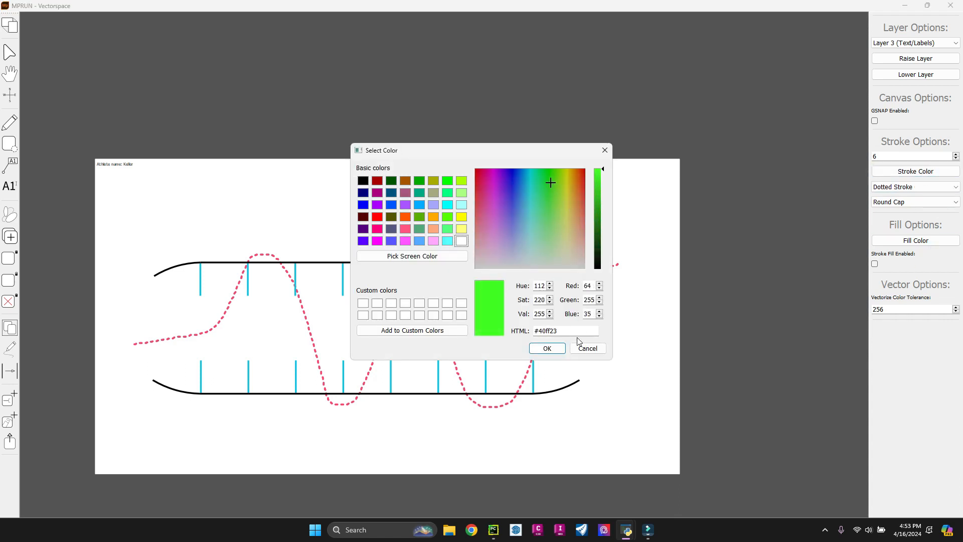
click(547, 348)
click(932, 189)
click(931, 197)
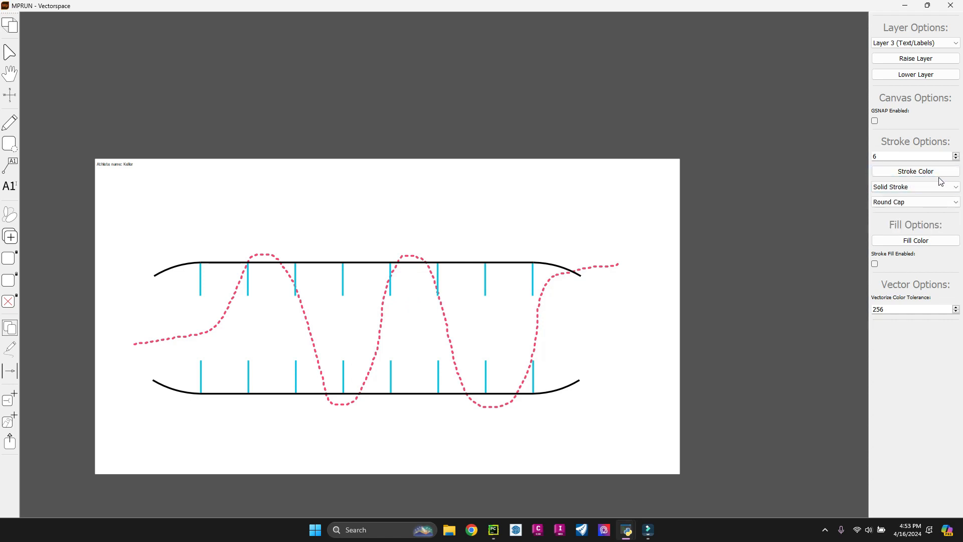
click(924, 202)
click(920, 214)
Place four green leader line labels pointing at the two peaks and two dips of the wavy path
mouse_move(288, 224)
mouse_down()
mouse_move(269, 247)
mouse_move(280, 226)
mouse_up()
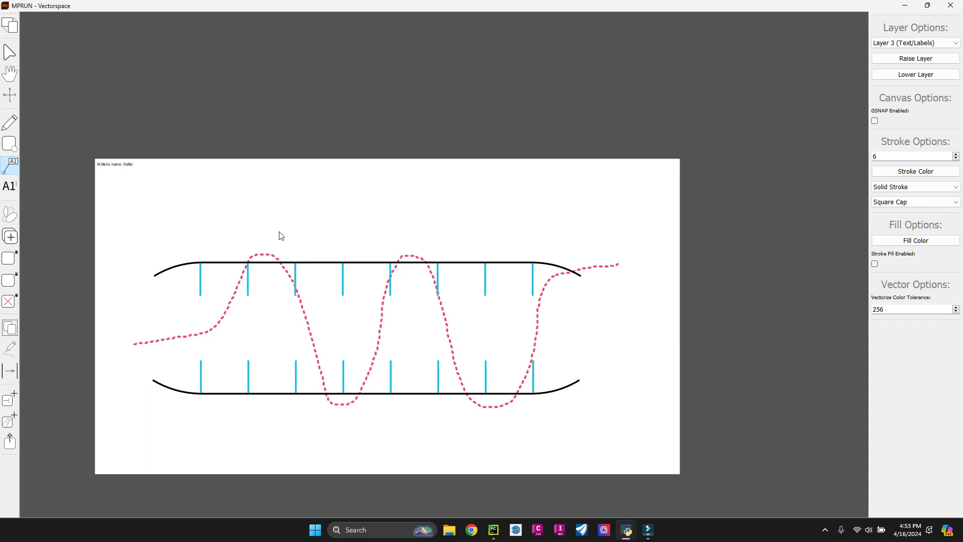
click(265, 258)
click(410, 258)
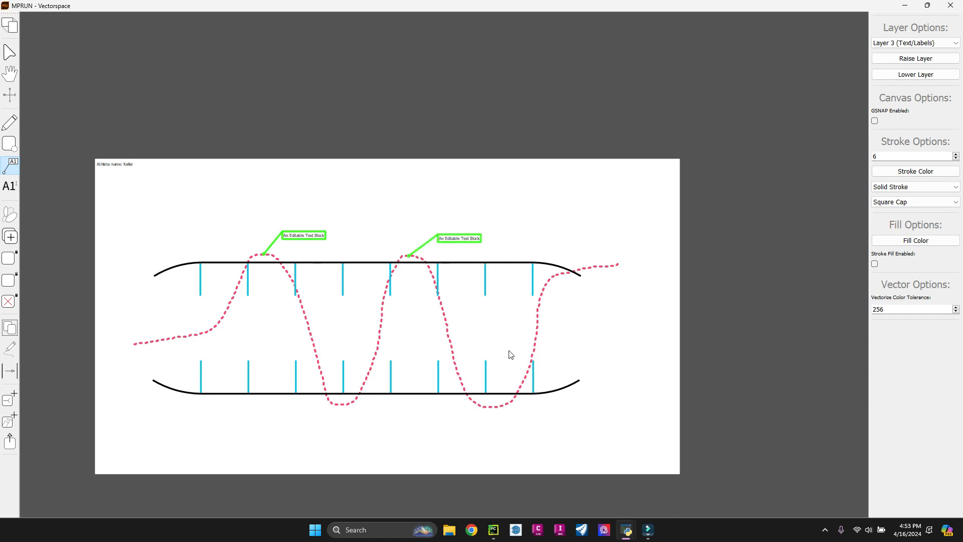
click(496, 407)
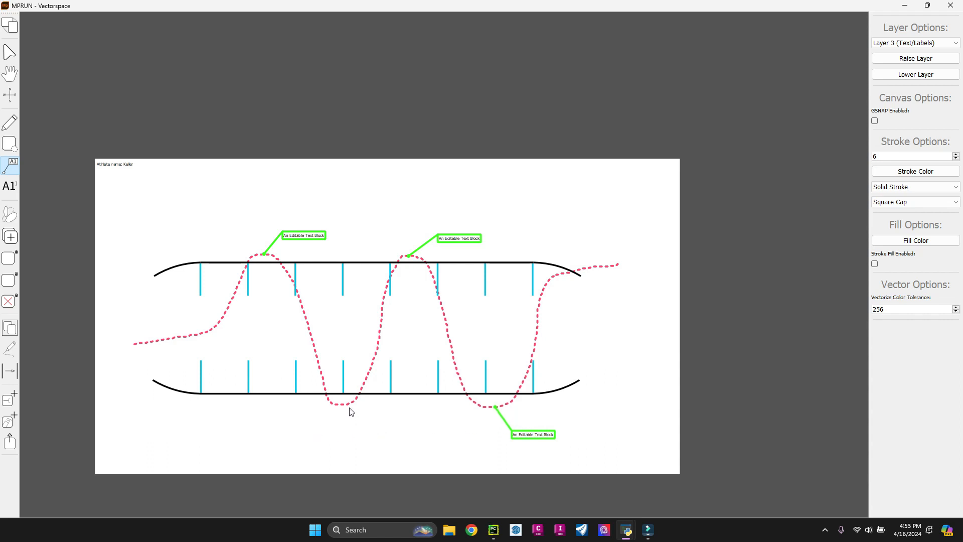
click(362, 396)
key(space)
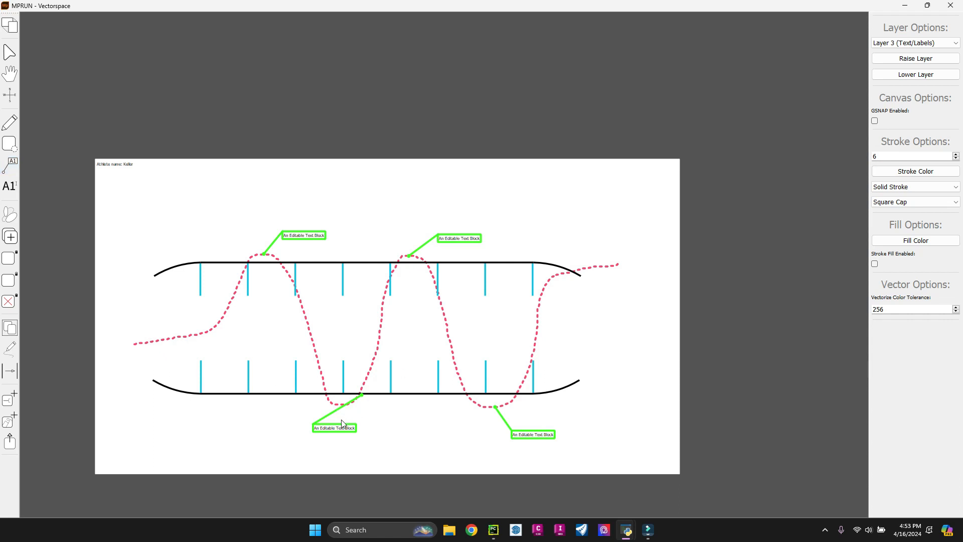
Reposition the leader label below the wavy path's first dip so that its pointer end rests on the path
scroll(349, 409, up, 5)
click(363, 418)
drag(364, 417, 300, 447)
click(363, 442)
click(308, 441)
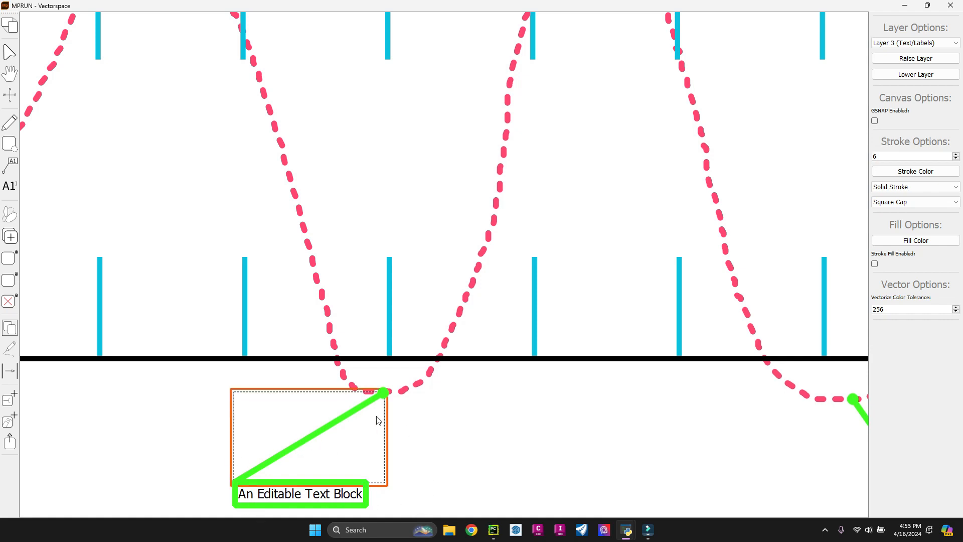
drag(358, 413, 363, 413)
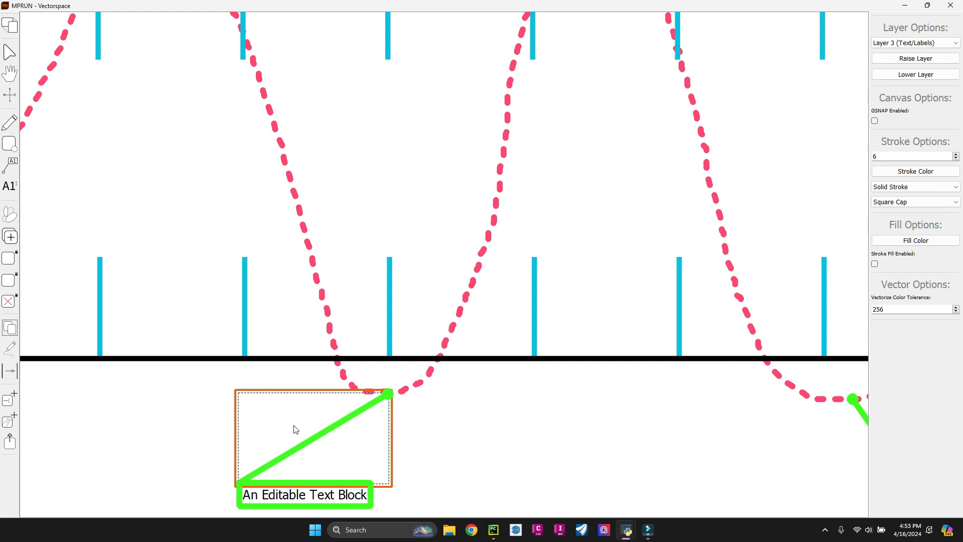
drag(316, 440, 332, 430)
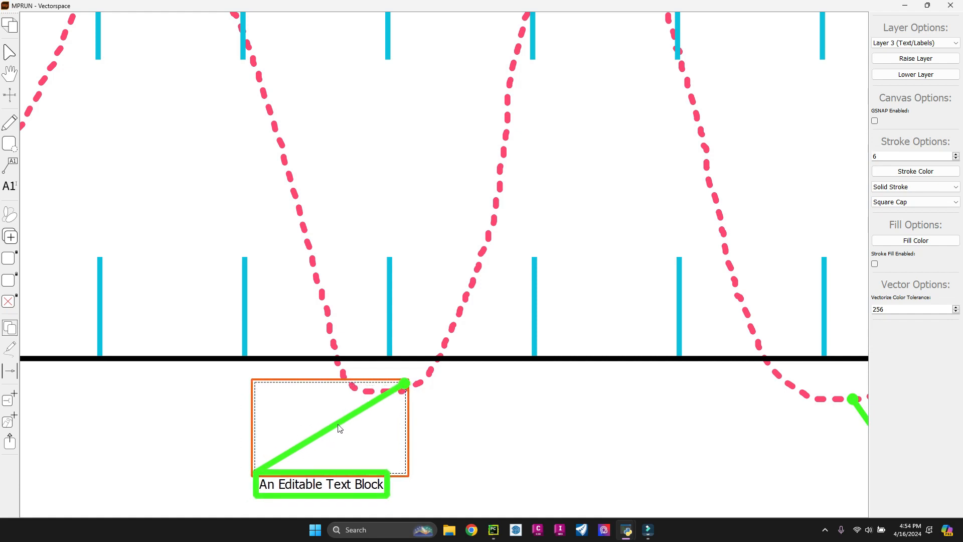
click(404, 384)
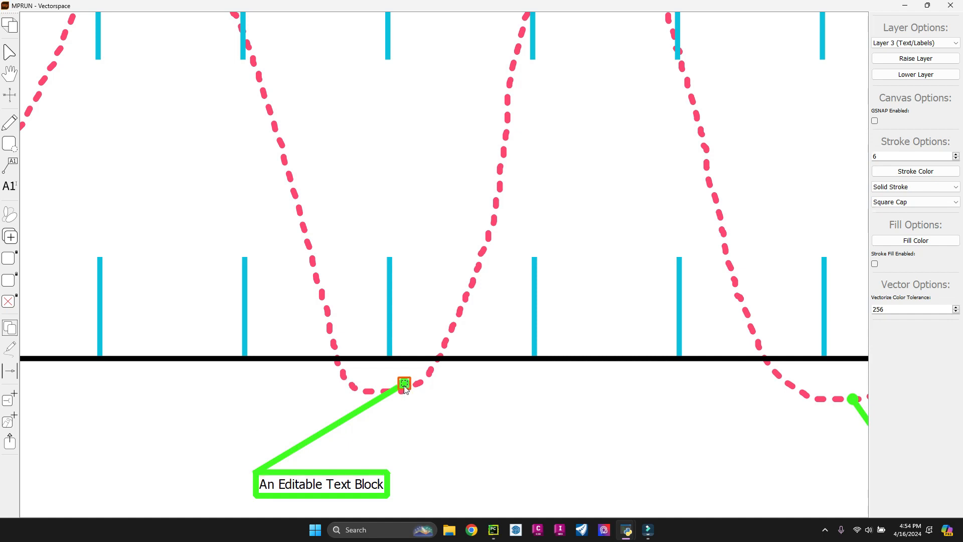
click(384, 413)
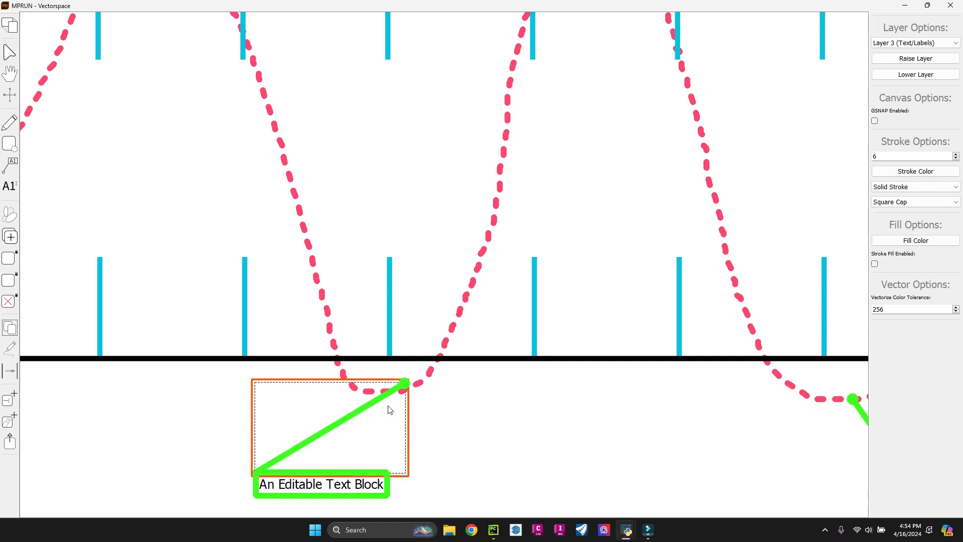
mouse_move(362, 409)
mouse_down()
mouse_move(348, 420)
mouse_move(375, 408)
mouse_move(355, 414)
mouse_up()
click(395, 391)
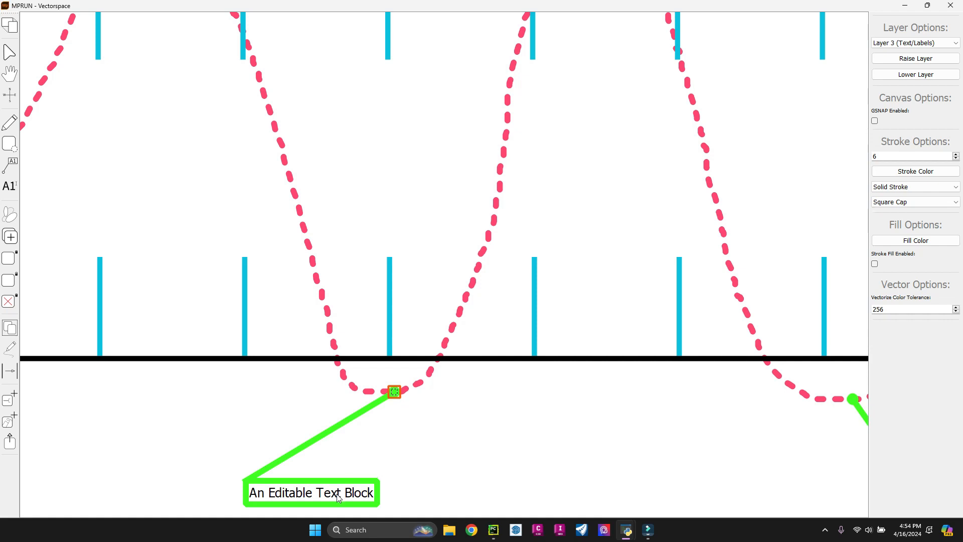
Add another leader line label on the wavy path near its starting end, inside the halfpipe
scroll(390, 428, down, 1)
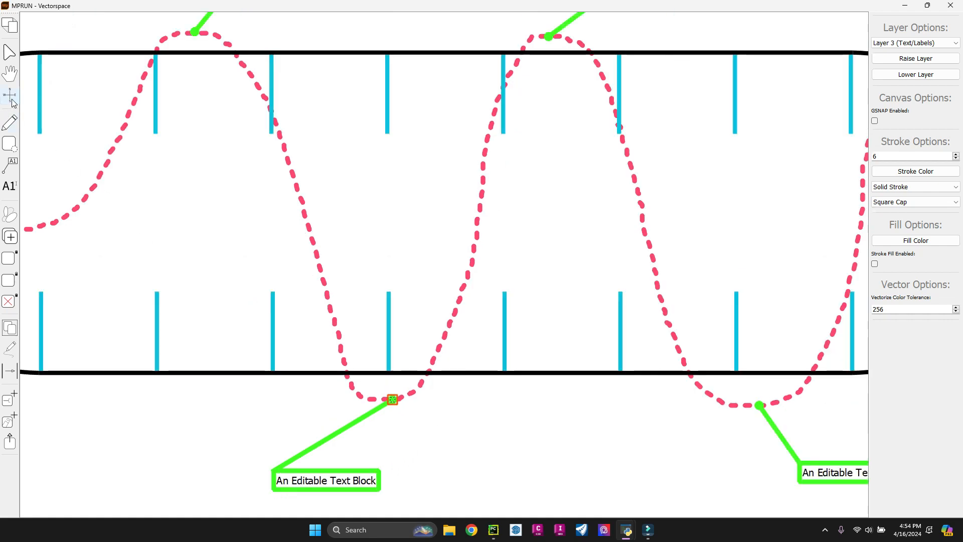
click(13, 164)
scroll(394, 267, down, 2)
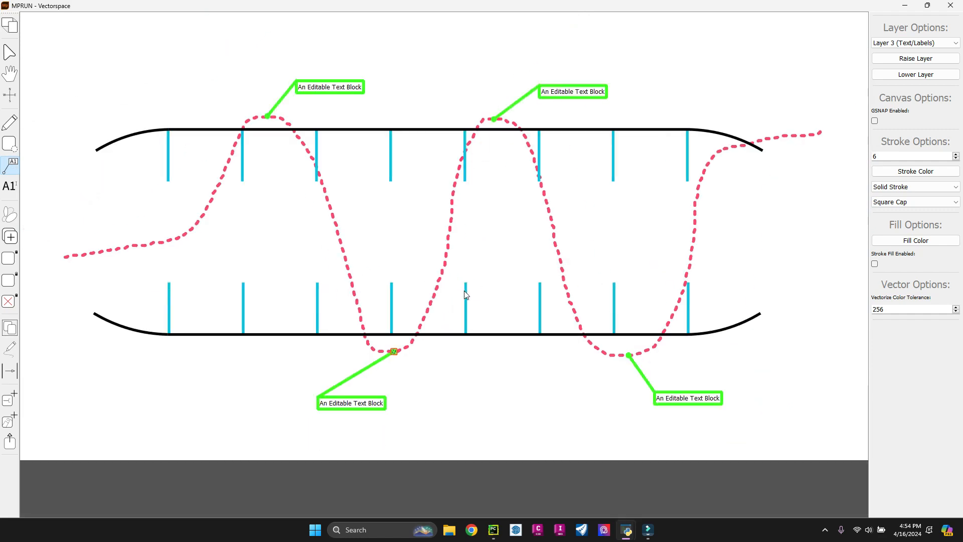
scroll(160, 241, up, 3)
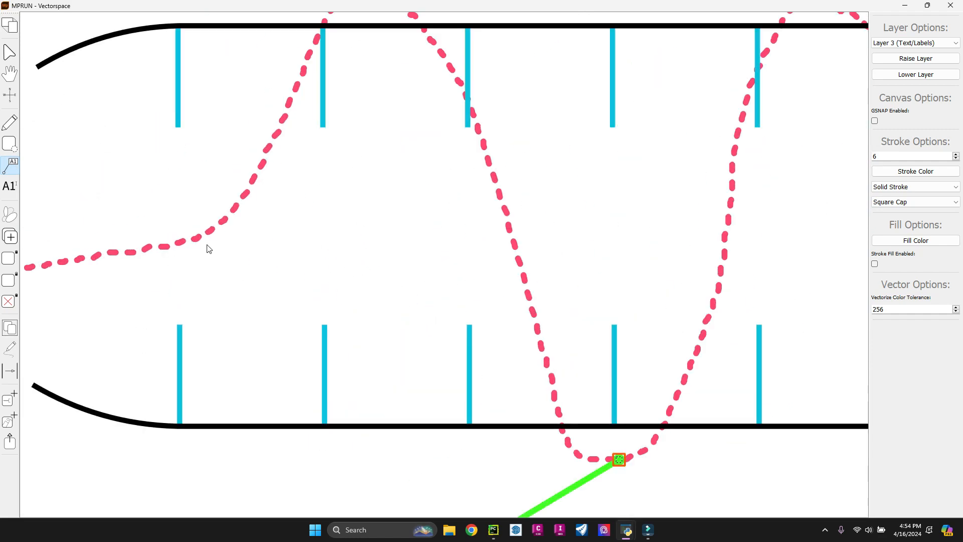
scroll(256, 242, down, 2)
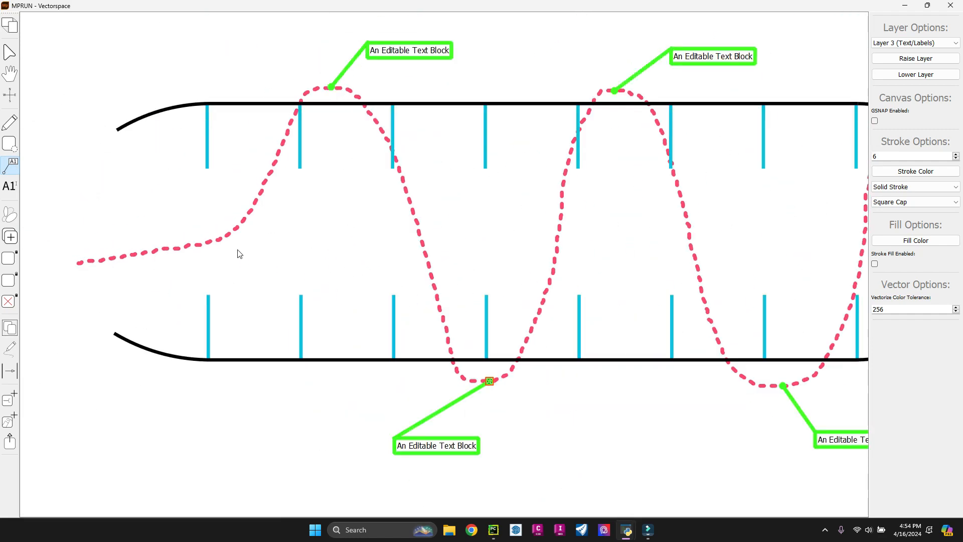
scroll(201, 253, up, 3)
click(204, 245)
scroll(318, 281, down, 3)
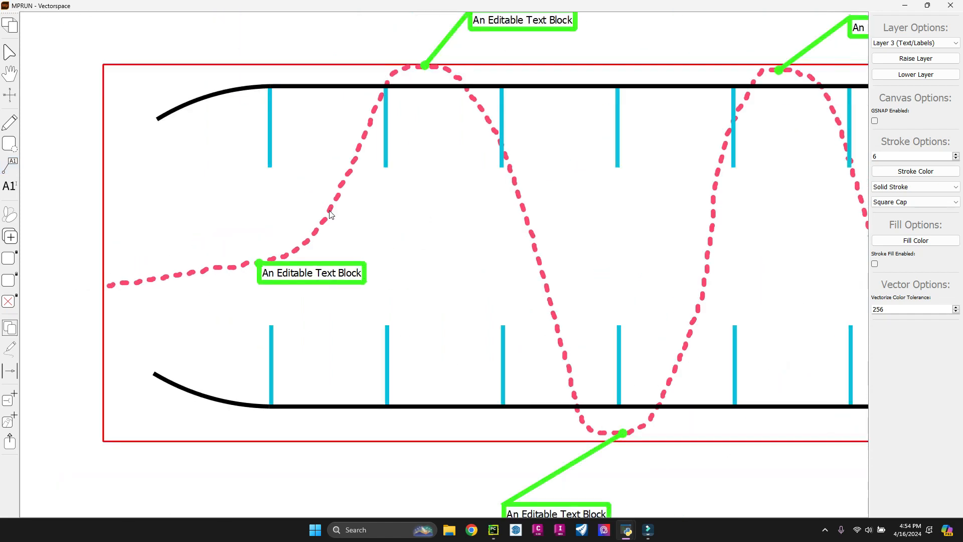
scroll(310, 306, down, 1)
scroll(333, 298, up, 2)
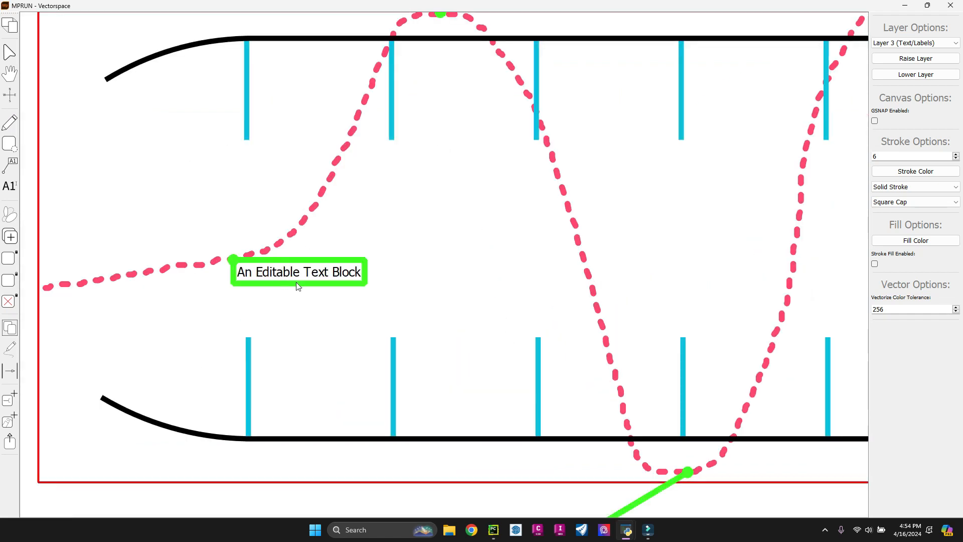
Delete the extra leader line label near the wavy path's starting end, inside the halfpipe
click(233, 264)
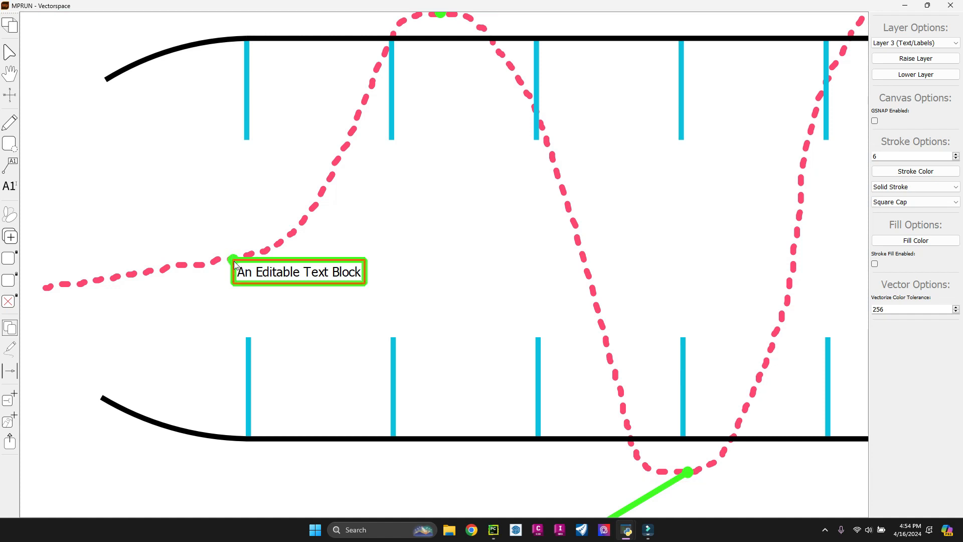
click(232, 258)
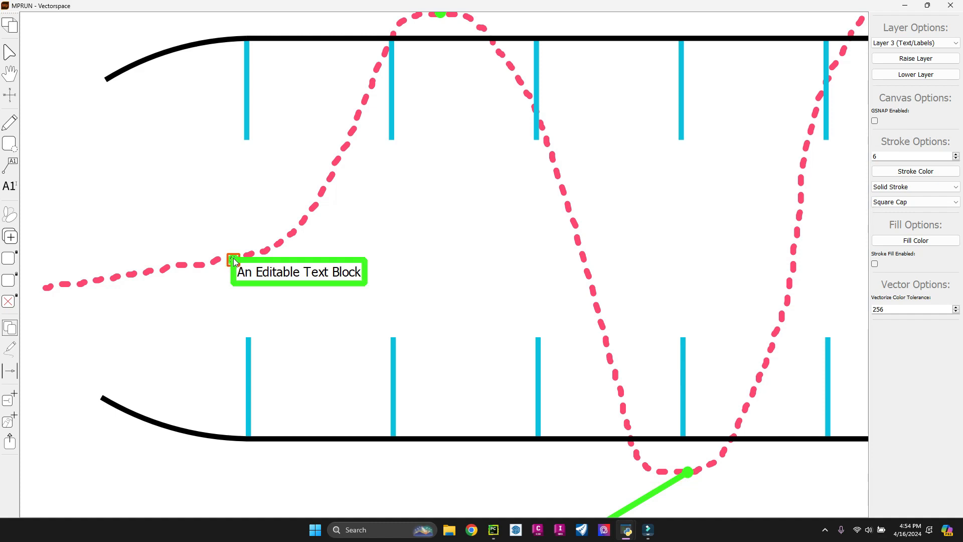
key(Delete)
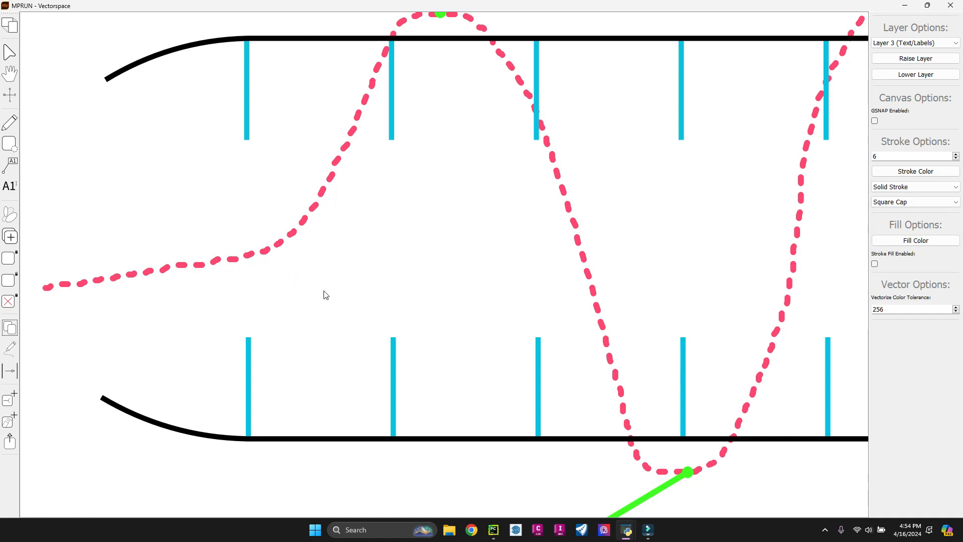
Replace the text of the leader label below the wavy path's first dip with "Backside 360"
scroll(393, 297, down, 5)
scroll(451, 391, down, 1)
scroll(467, 395, up, 8)
click(473, 398)
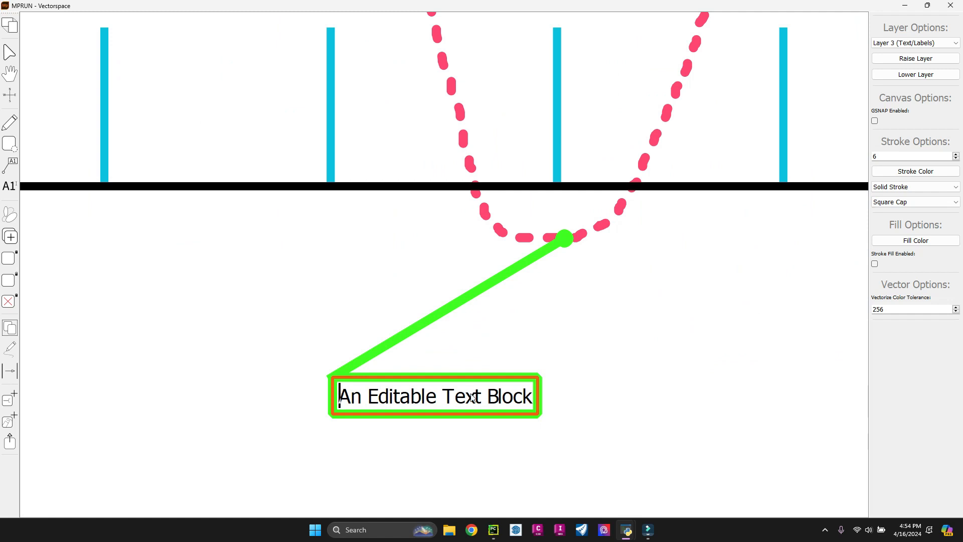
key(BackSpace)
key(BackSpace)
key(BackSpace)
key(BackSpace)
key(BackSpace)
key(BackSpace)
key(BackSpace)
key(BackSpace)
key(BackSpace)
key(BackSpace)
key(BackSpace)
key(BackSpace)
key(BackSpace)
key(BackSpace)
key(BackSpace)
key(BackSpace)
key(BackSpace)
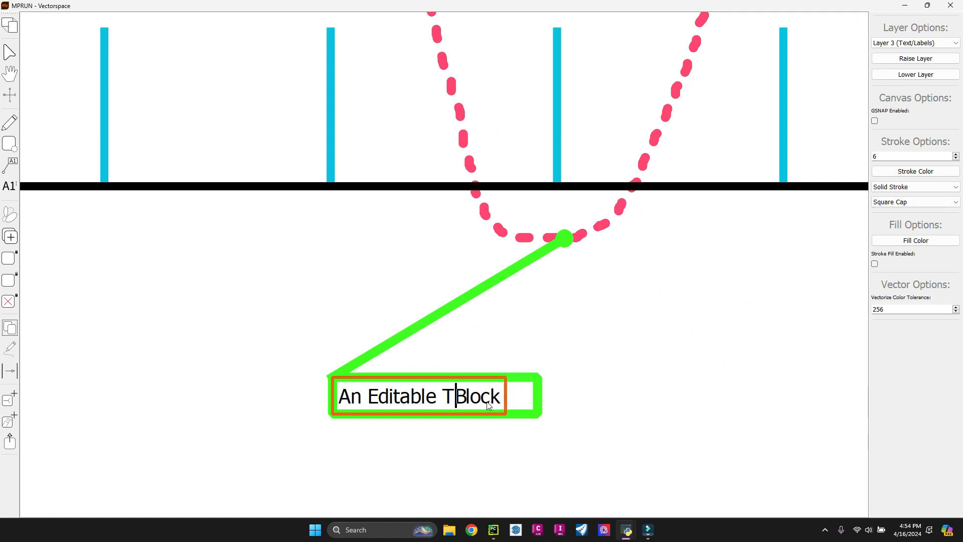
key(shift+Right)
key(shift+Right)
key(shift+Right)
key(shift+Right)
key(shift+Right)
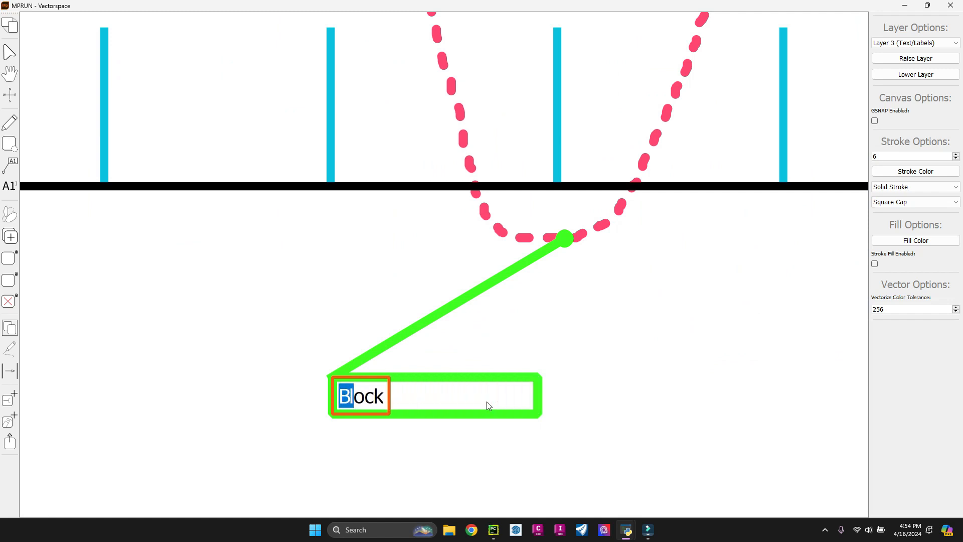
key(BackSpace)
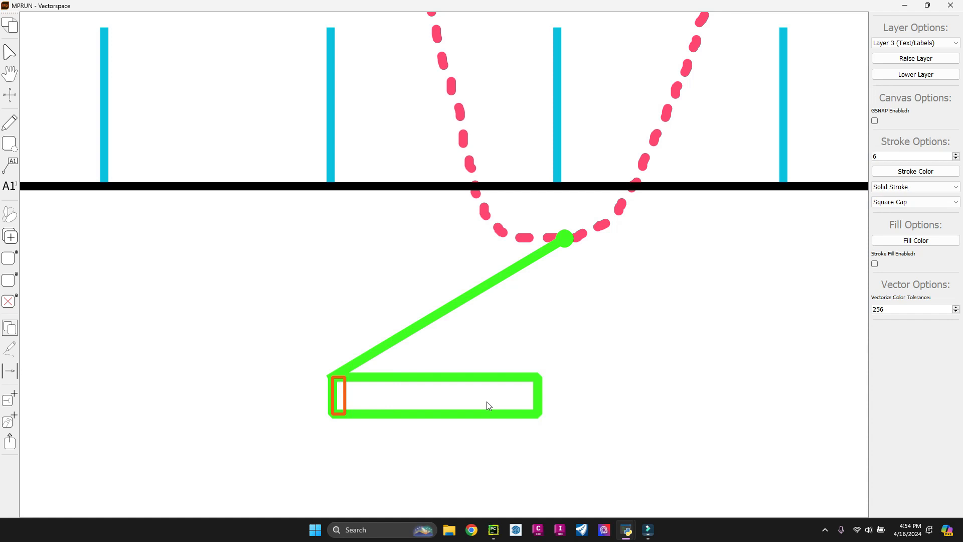
text(Back)
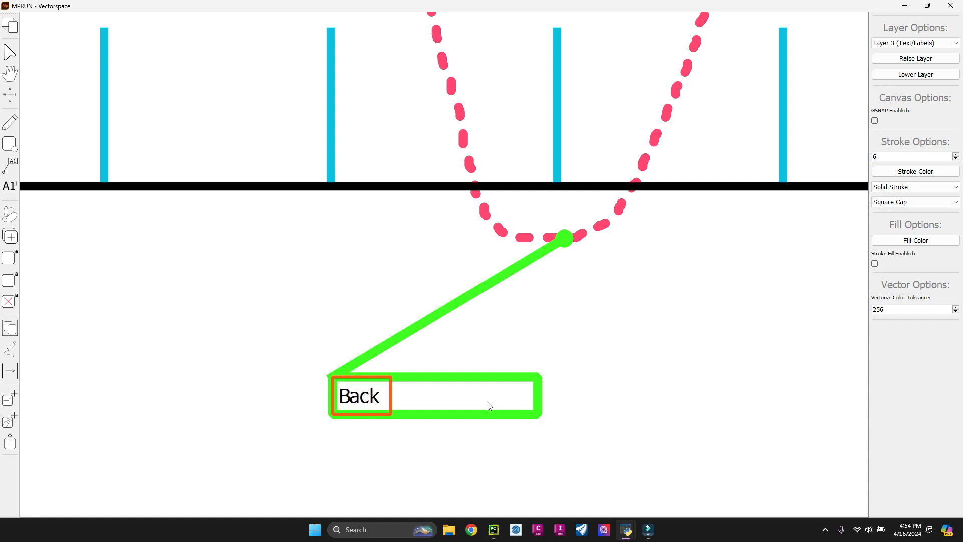
text(side 360)
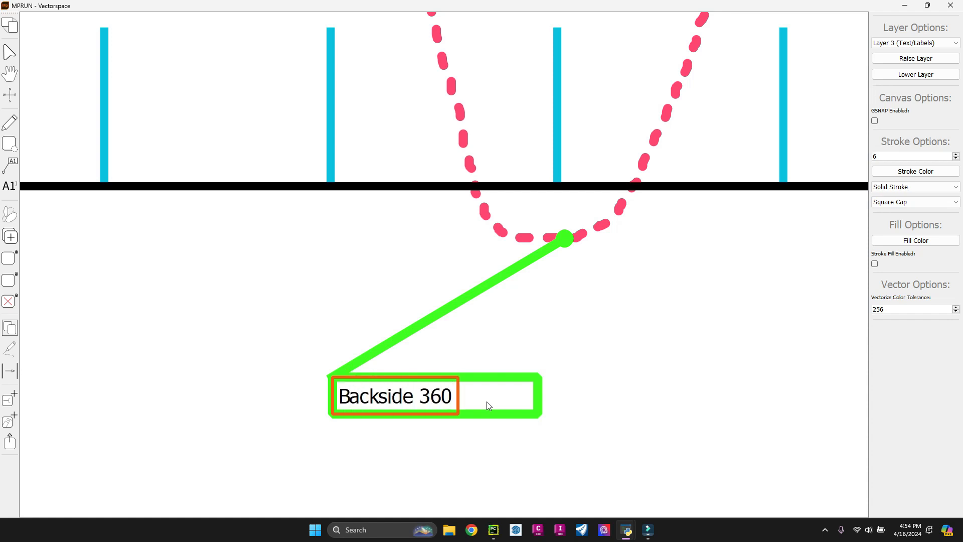
click(545, 384)
scroll(522, 366, down, 7)
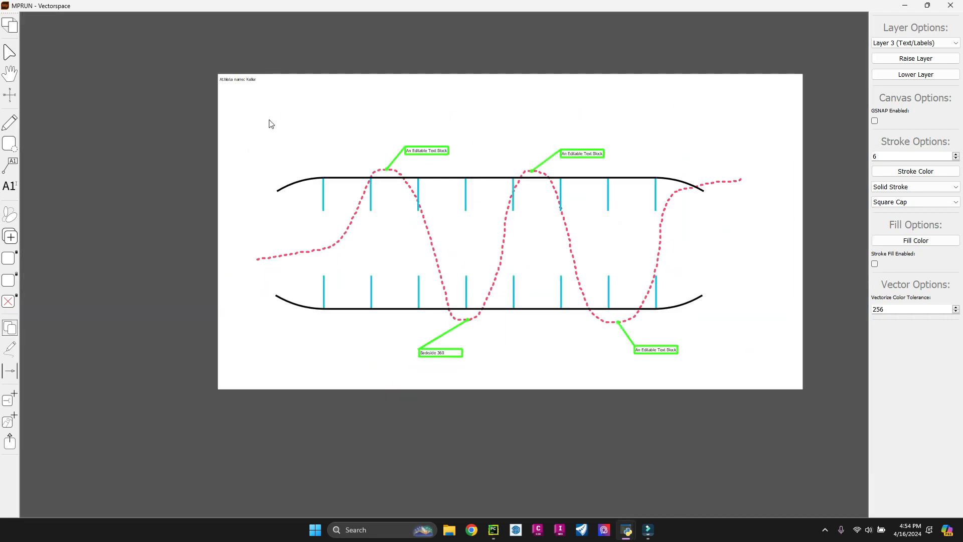
Examine the whole halfpipe plan, including the athlete path and its four leader line labels
mouse_move(336, 123)
mouse_down()
mouse_move(415, 224)
mouse_move(657, 307)
mouse_move(715, 386)
mouse_move(745, 390)
mouse_up()
click(678, 251)
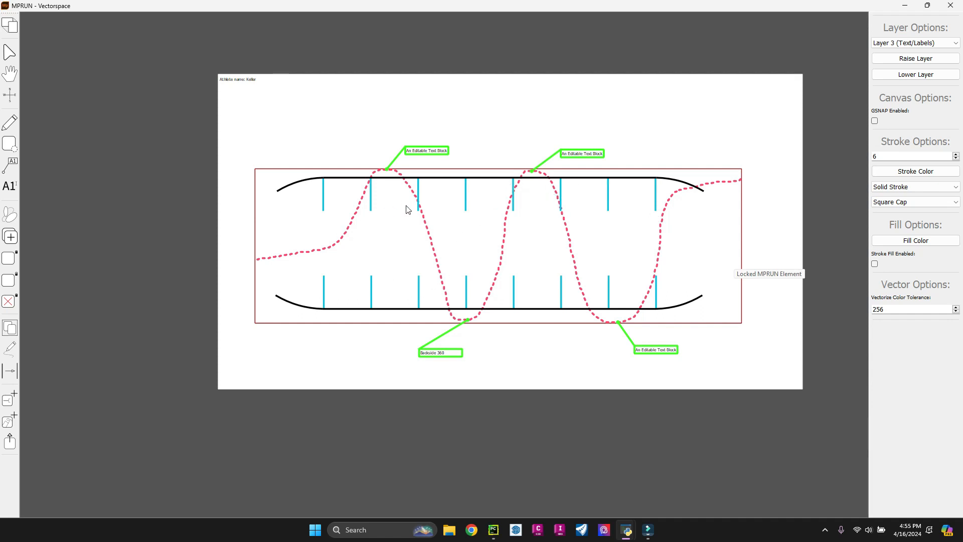
scroll(420, 205, up, 2)
scroll(422, 211, up, 2)
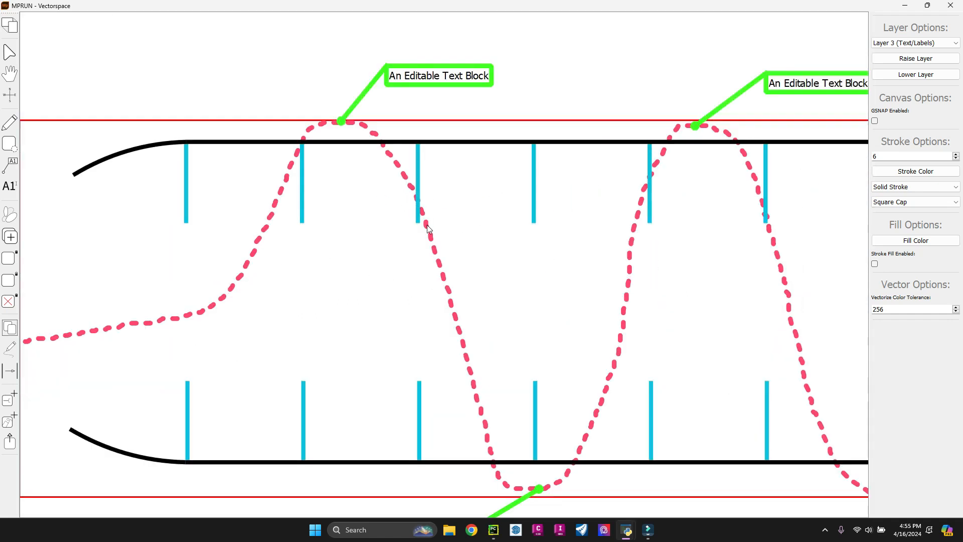
scroll(342, 264, down, 3)
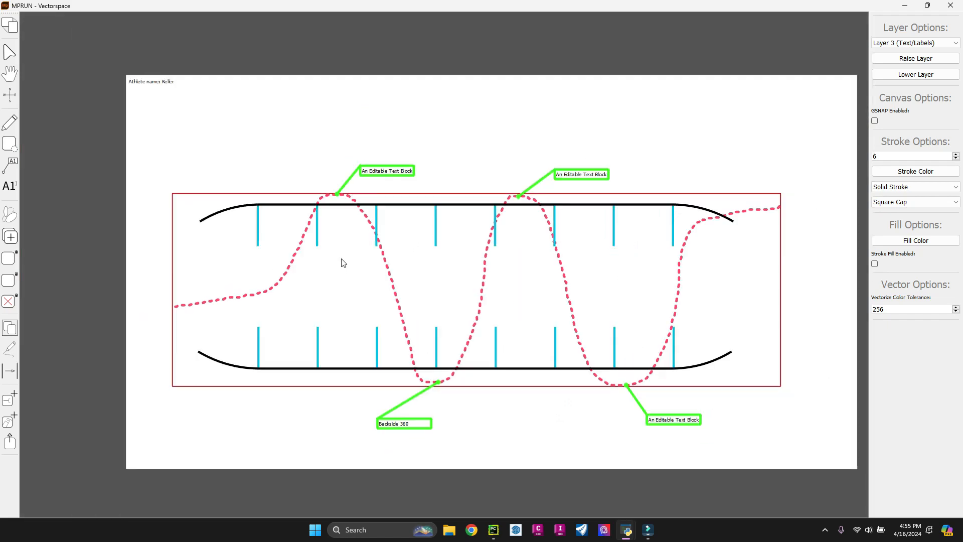
scroll(682, 405, up, 2)
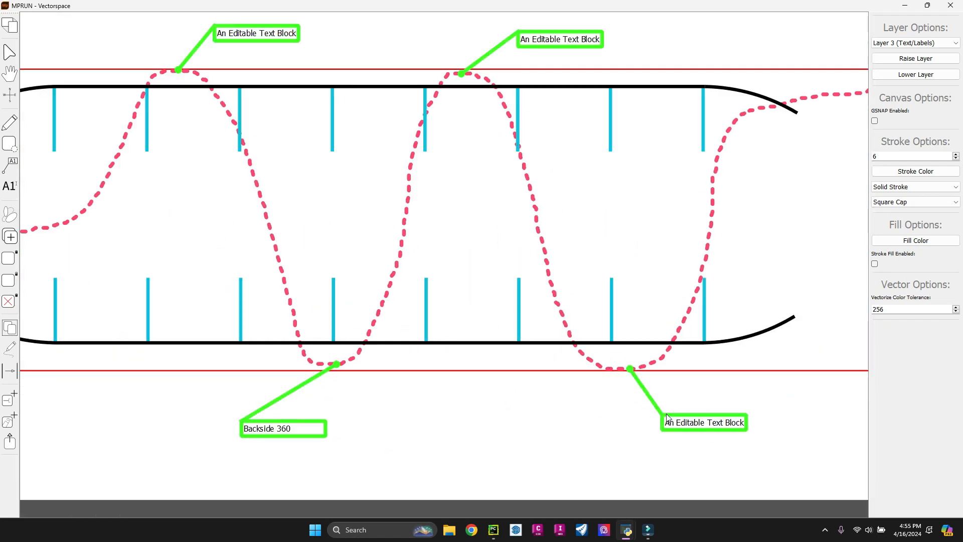
scroll(516, 426, down, 3)
scroll(515, 424, up, 2)
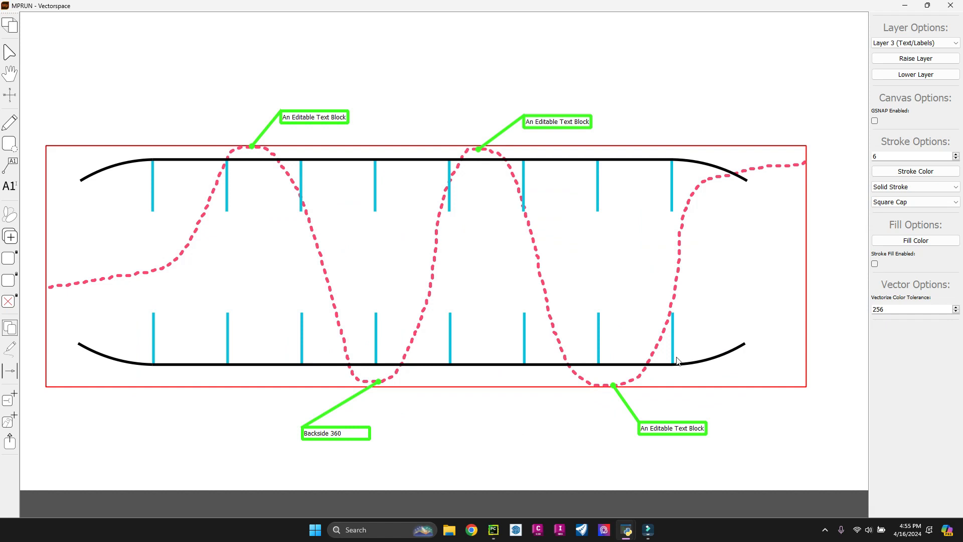
drag(668, 110, 585, 156)
scroll(562, 258, down, 2)
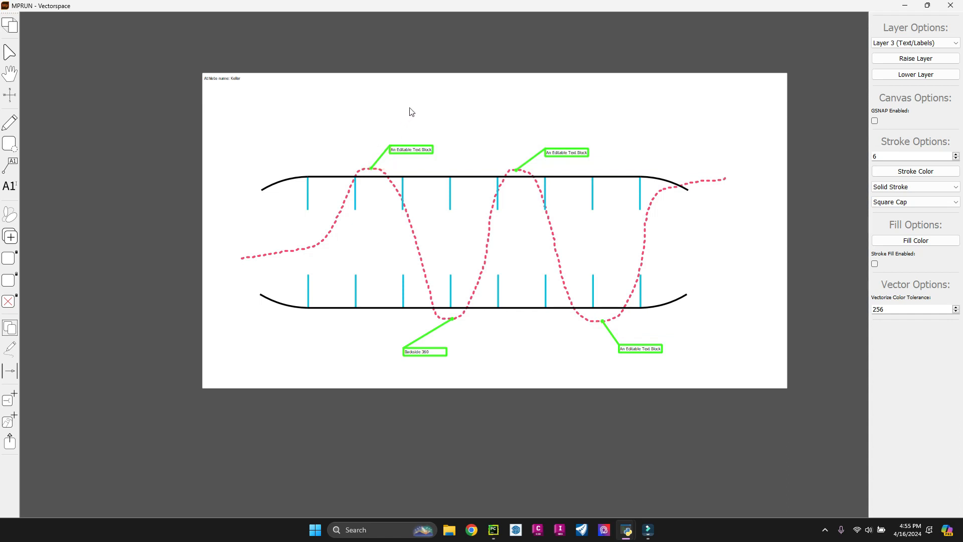
Export the canvas as a PNG file named kejrehtr in the Downloads folder
click(15, 440)
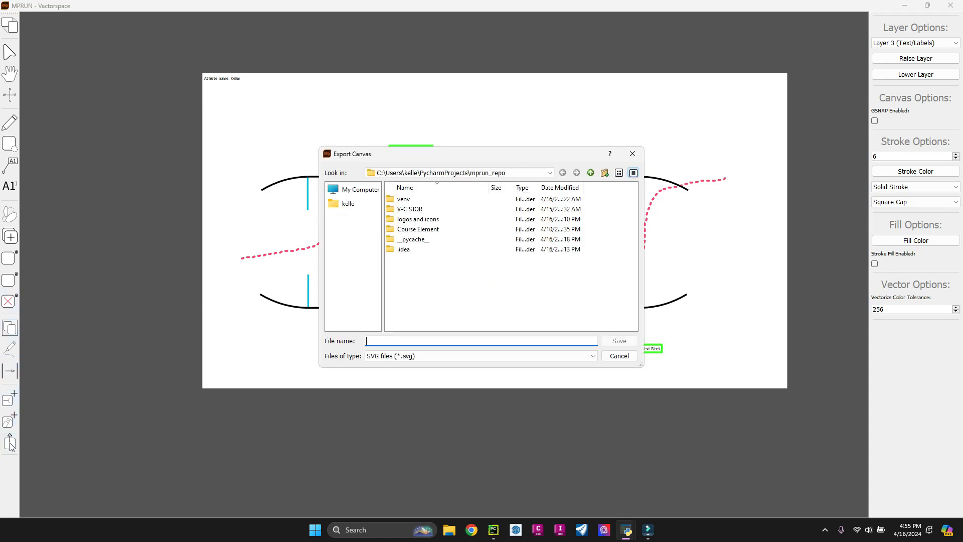
click(401, 355)
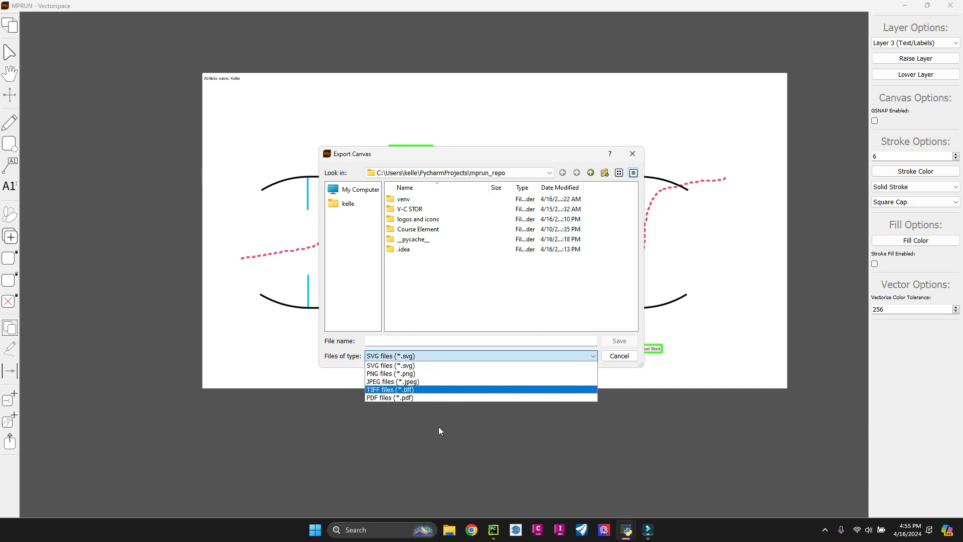
click(415, 366)
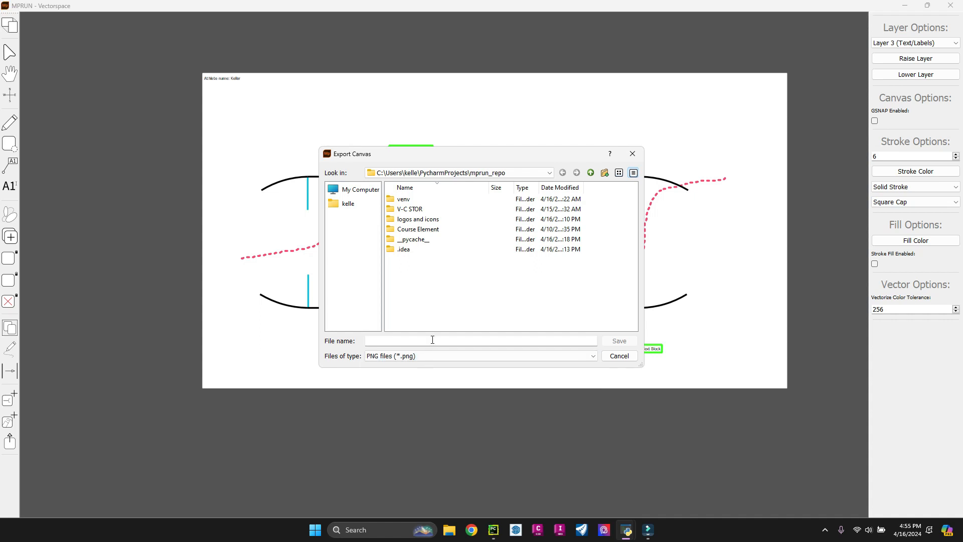
text(kr)
click(348, 203)
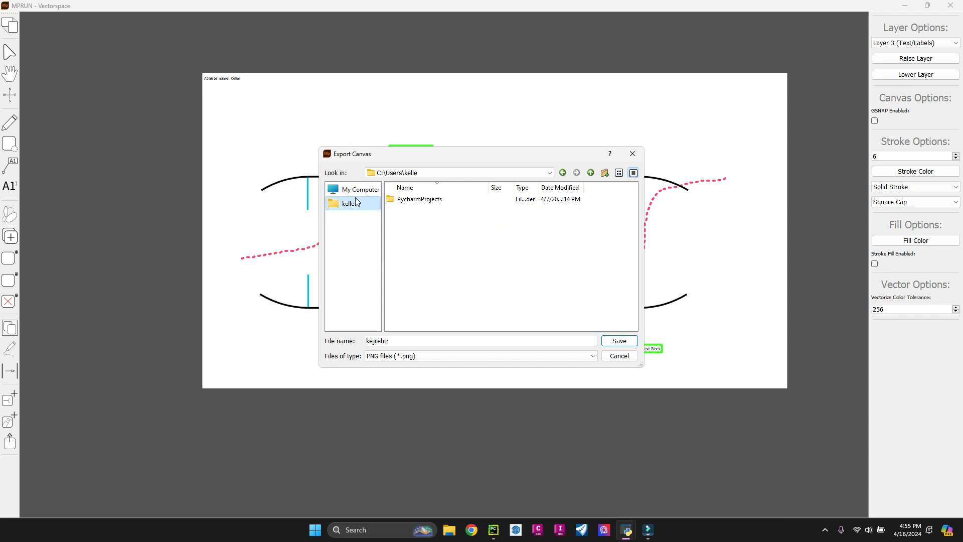
double_click(429, 279)
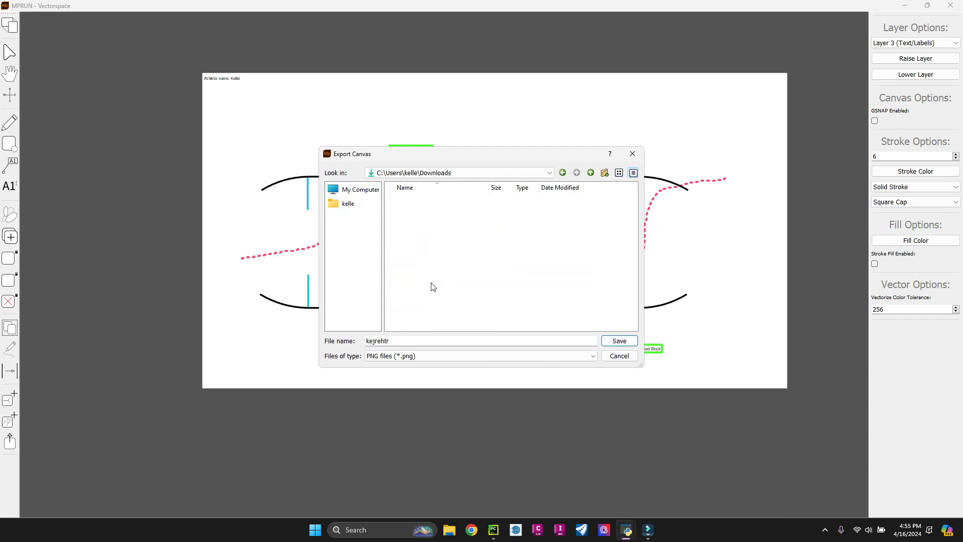
click(627, 345)
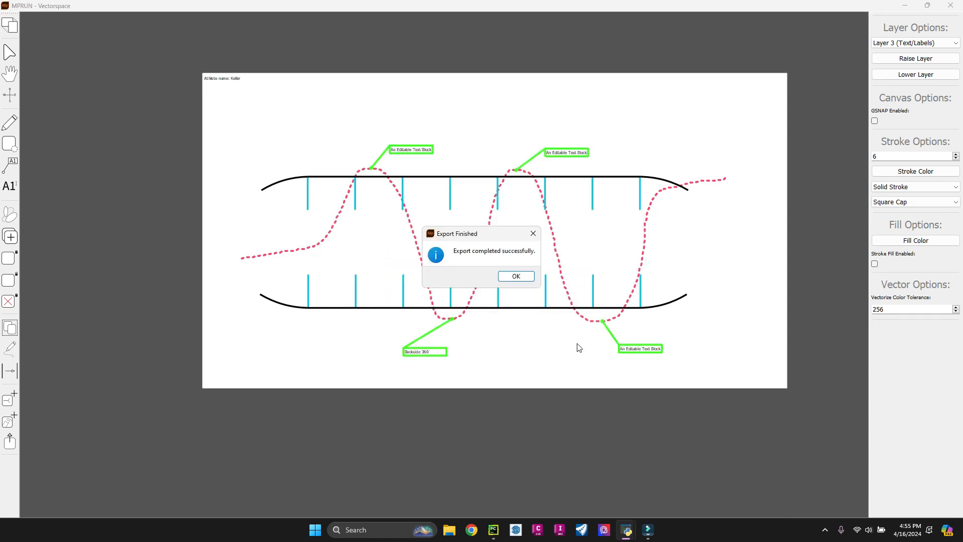
click(517, 276)
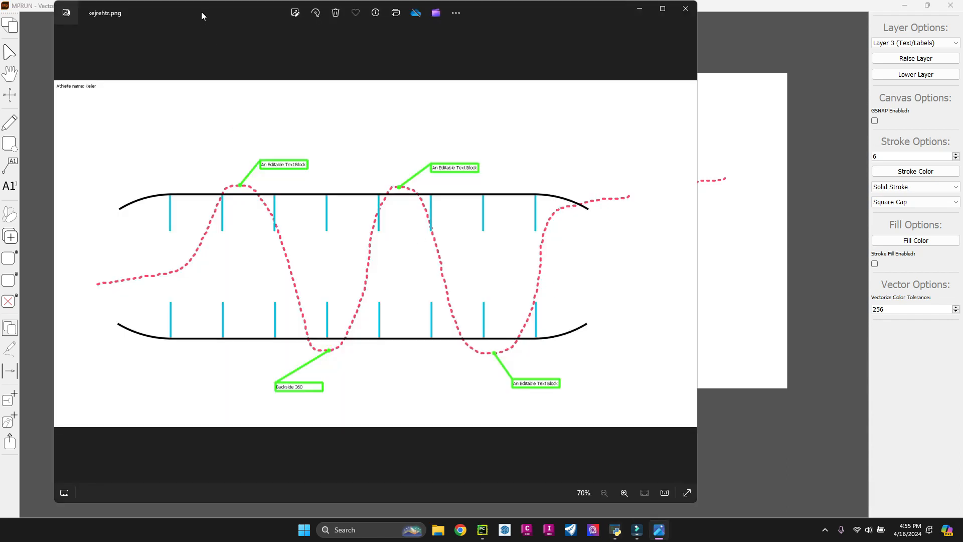
Examine the exported kejrehtr.png close up, especially its label text, and close the image viewer
drag(201, 11, 253, 43)
scroll(398, 316, up, 4)
scroll(289, 171, up, 6)
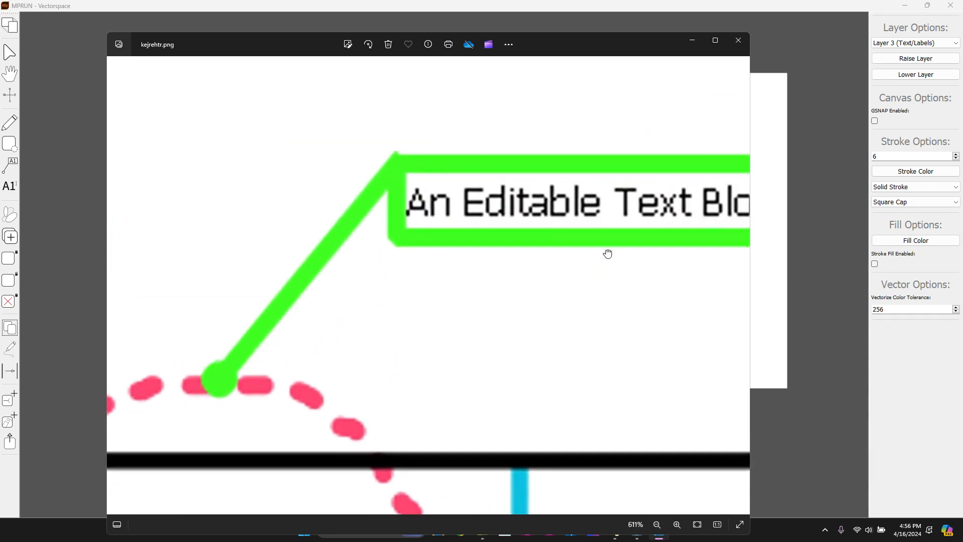
scroll(357, 215, down, 4)
scroll(422, 201, up, 6)
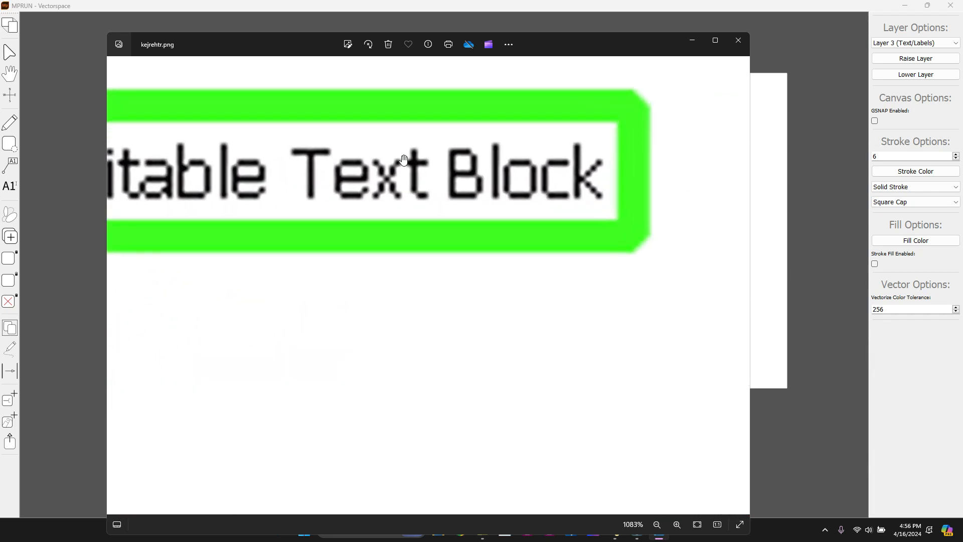
scroll(390, 185, up, 3)
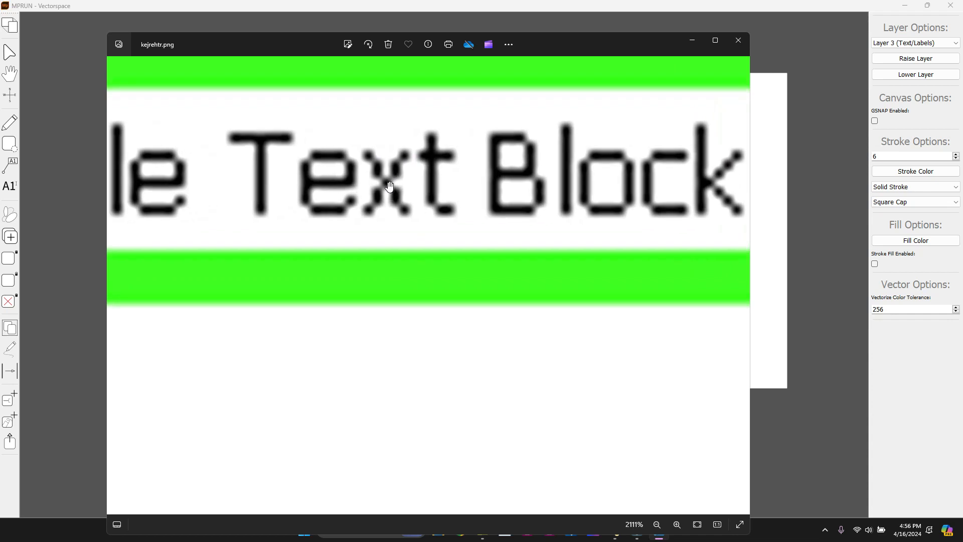
scroll(390, 187, up, 1)
scroll(390, 254, down, 10)
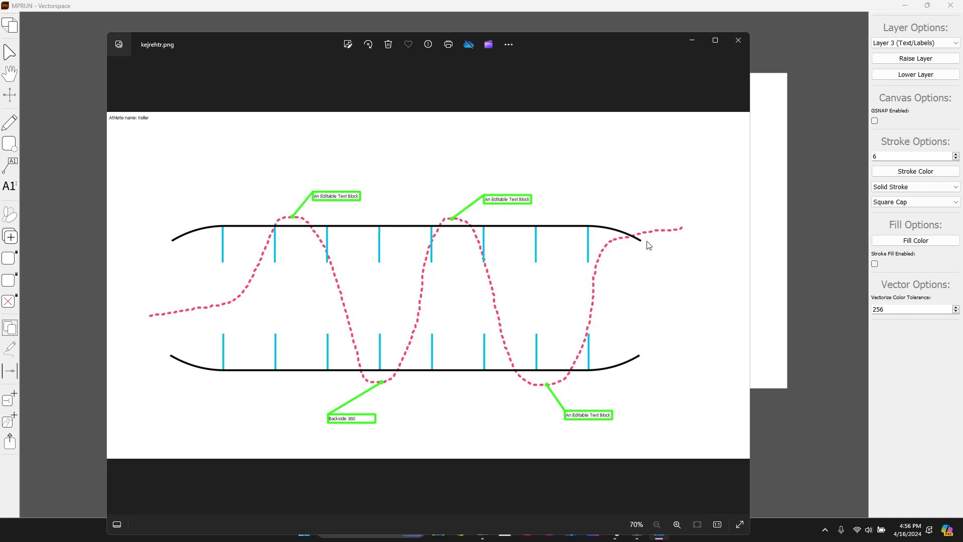
scroll(615, 132, up, 1)
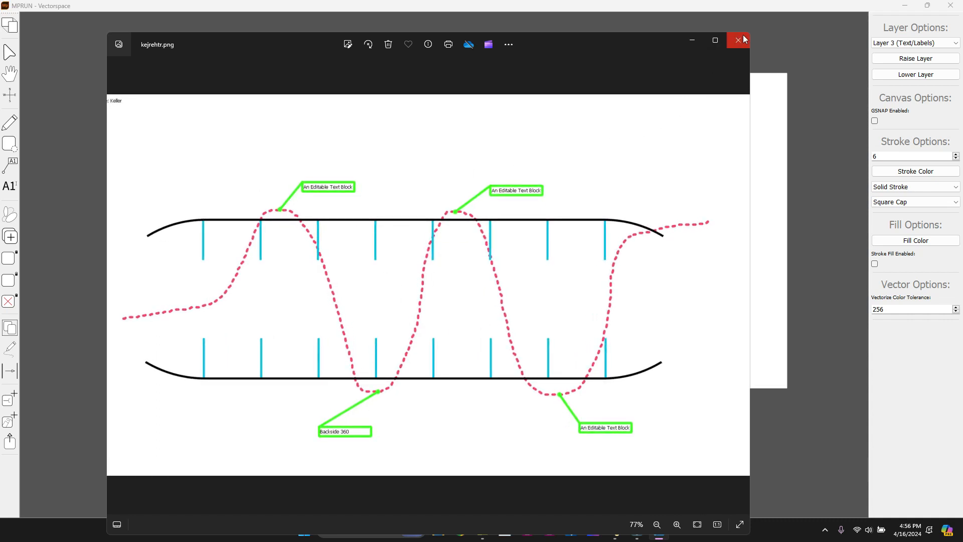
click(348, 46)
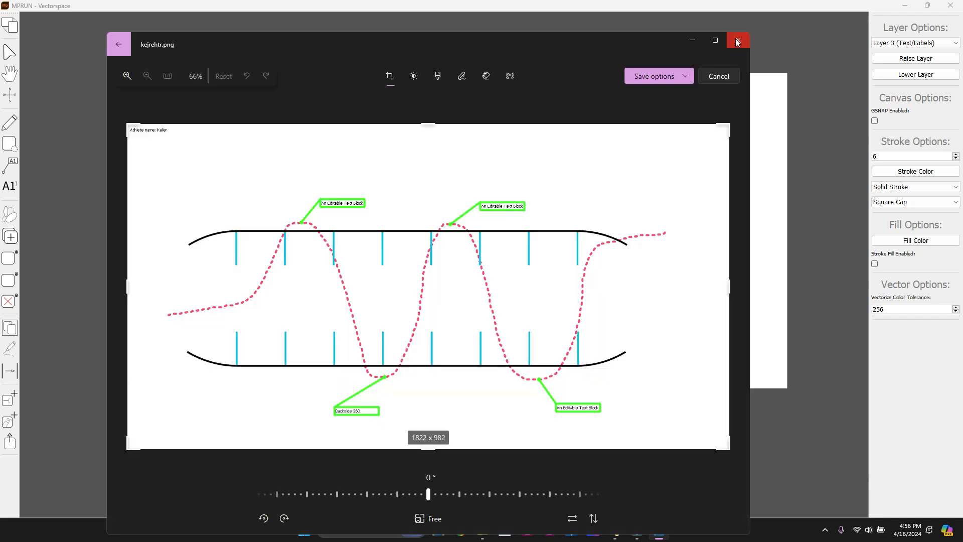
click(737, 42)
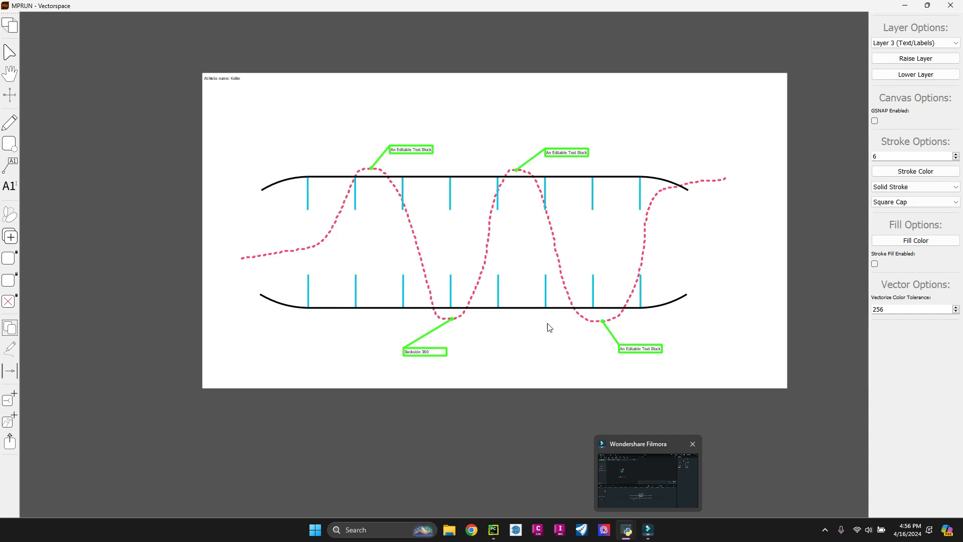
Group the halfpipe with its athlete path and the four leader line labels, and shift the new group slightly
scroll(566, 234, up, 1)
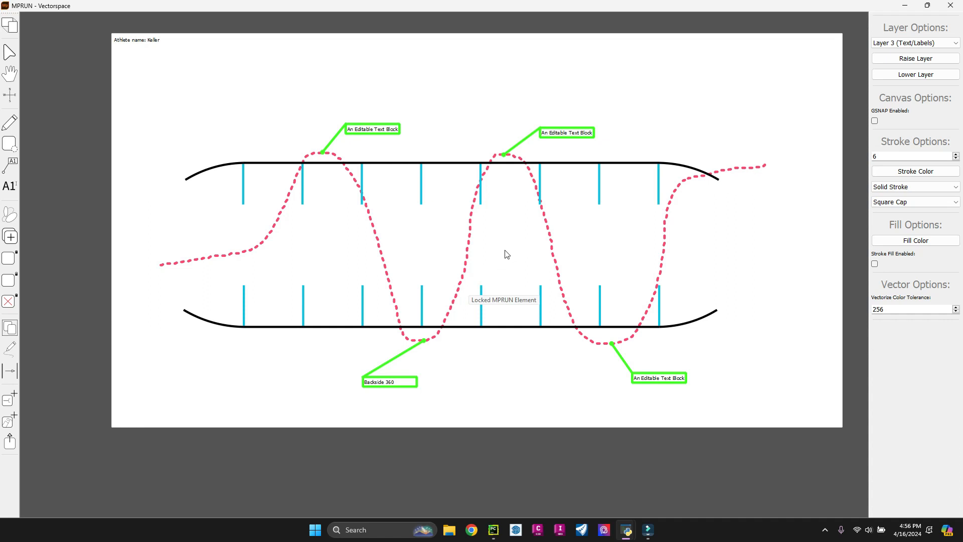
click(466, 259)
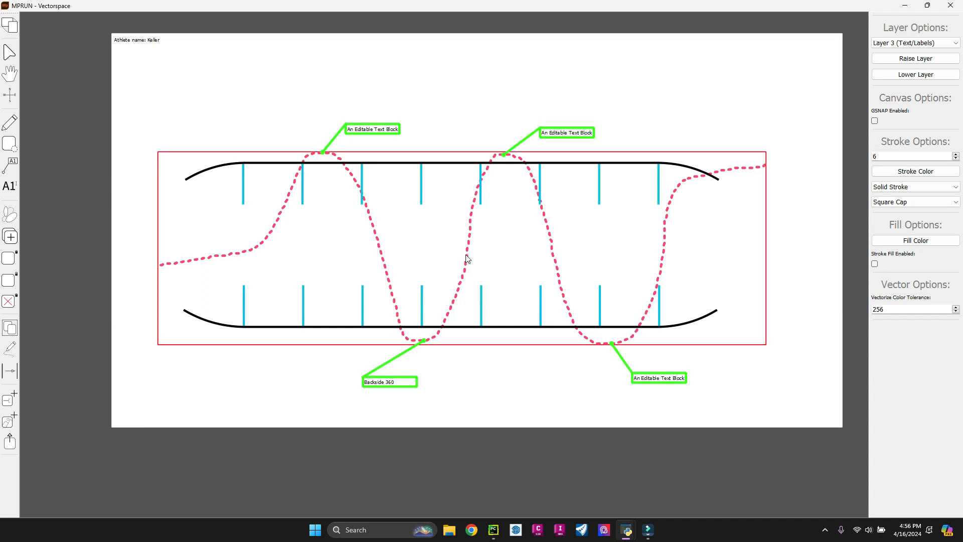
mouse_move(280, 82)
mouse_down()
mouse_move(323, 172)
mouse_move(576, 376)
mouse_move(679, 419)
mouse_move(712, 419)
mouse_up()
click(711, 412)
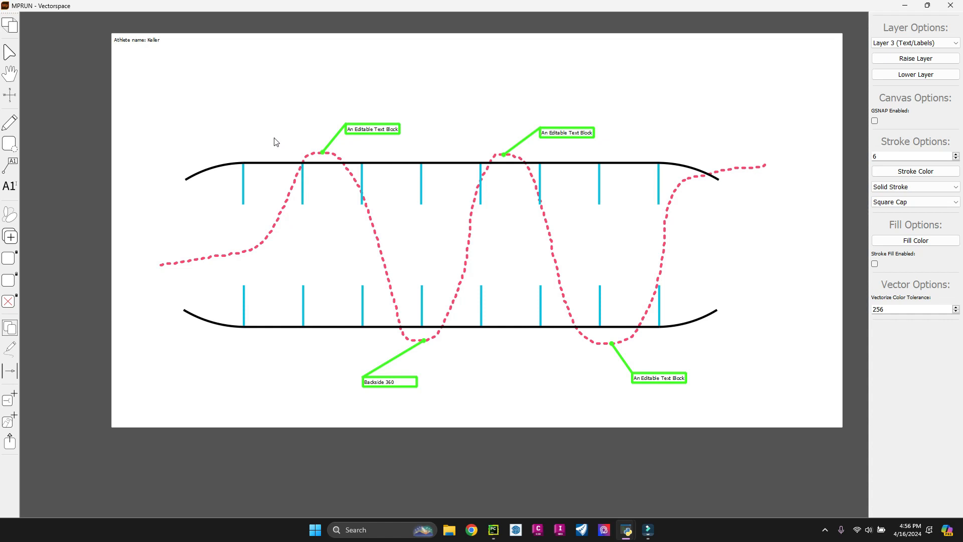
drag(246, 117, 755, 397)
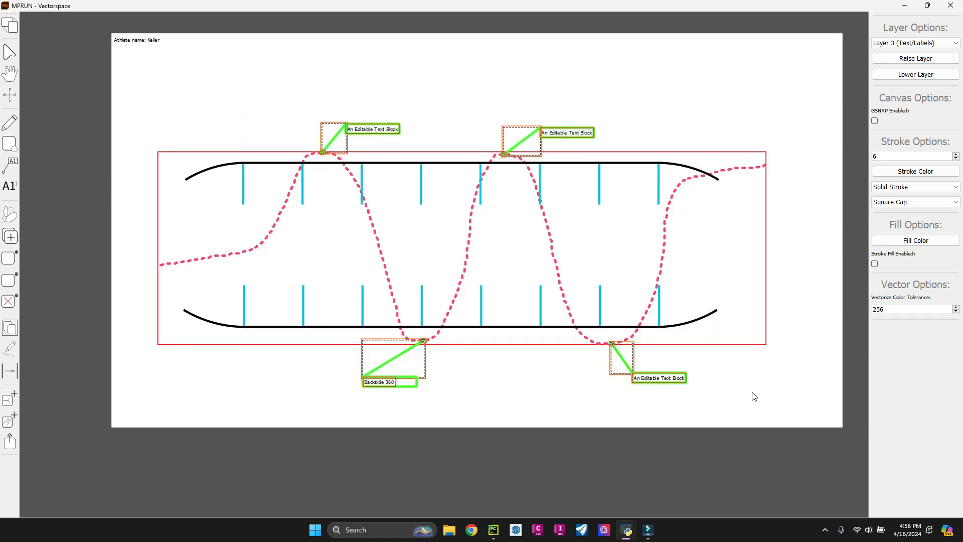
click(751, 393)
mouse_move(552, 249)
mouse_down()
mouse_move(551, 258)
mouse_move(556, 244)
mouse_move(535, 253)
mouse_up()
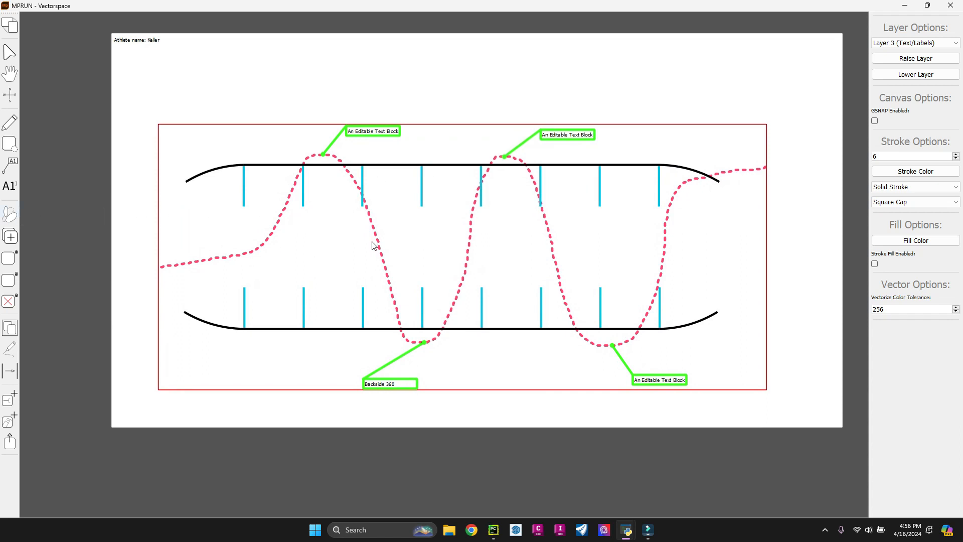
Shift the grouped halfpipe plan with its labels slightly up and to the right on the canvas
drag(431, 253, 438, 227)
click(311, 92)
click(397, 114)
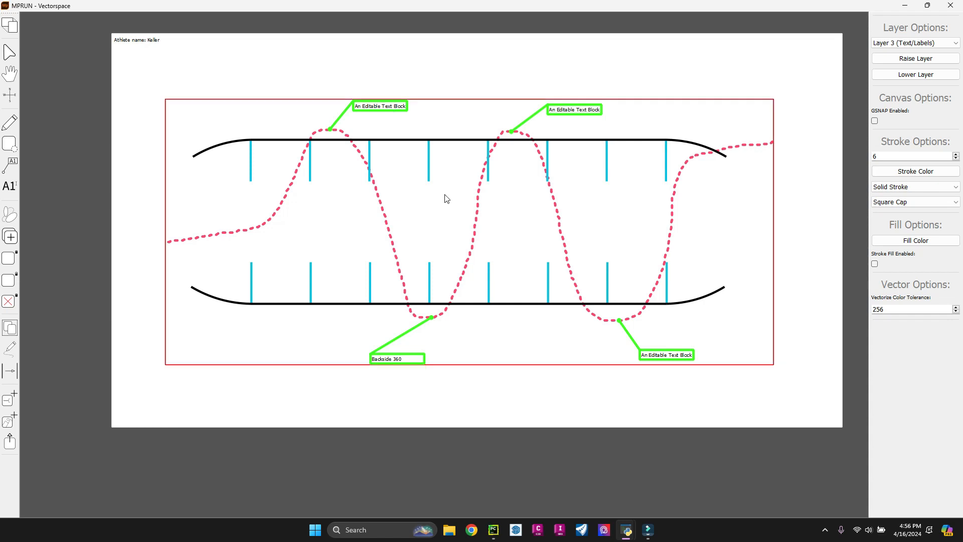
mouse_move(603, 257)
mouse_down()
mouse_move(603, 244)
mouse_move(602, 262)
mouse_up()
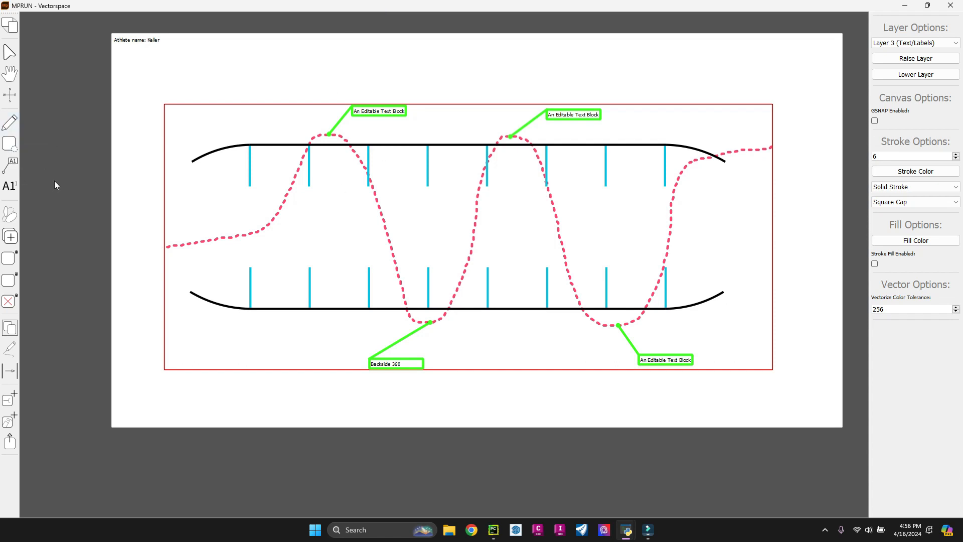
drag(232, 193, 236, 189)
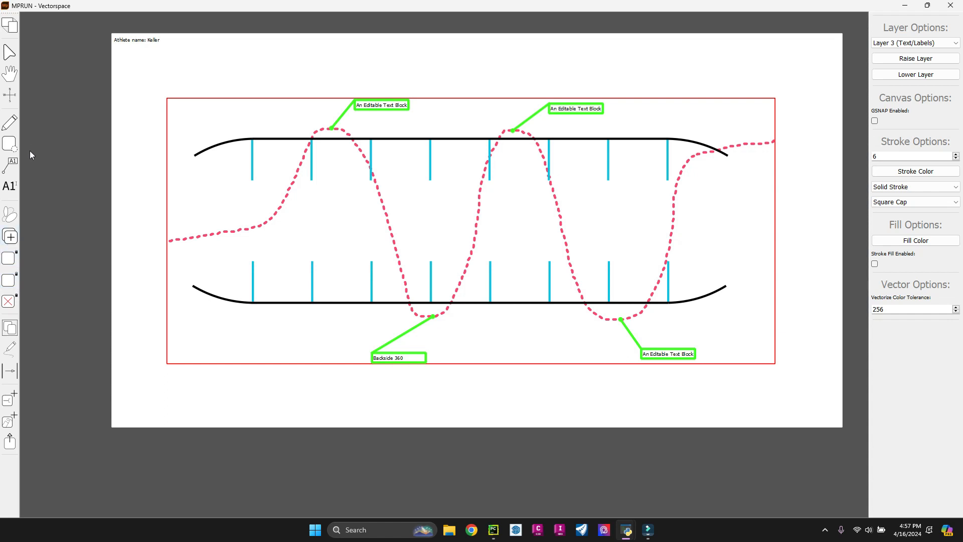
Start inserting an element and filter the file selection to PNG files
click(9, 423)
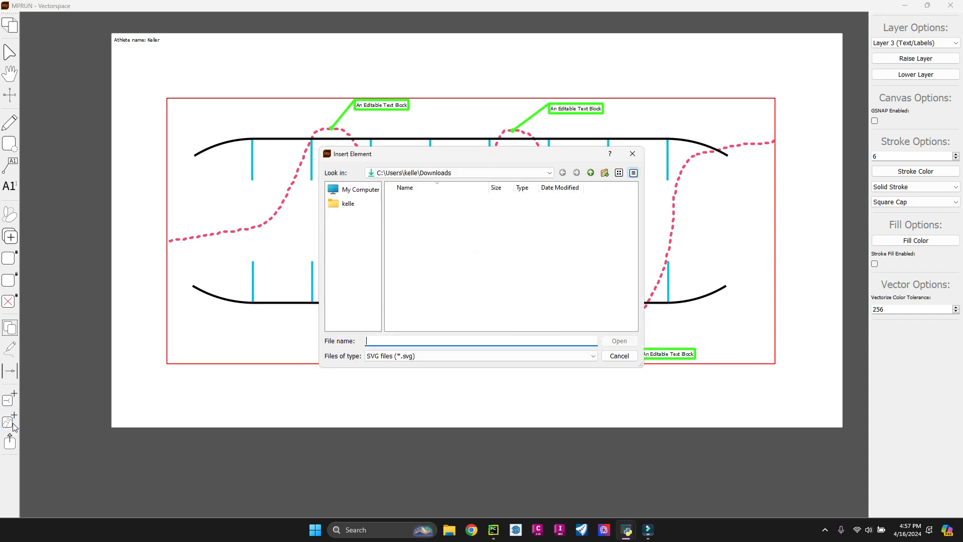
click(382, 356)
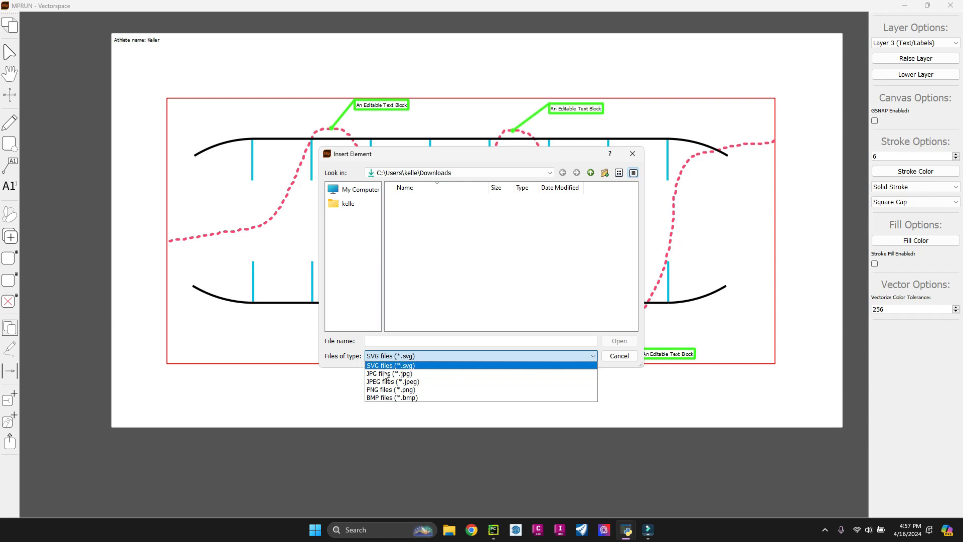
click(426, 345)
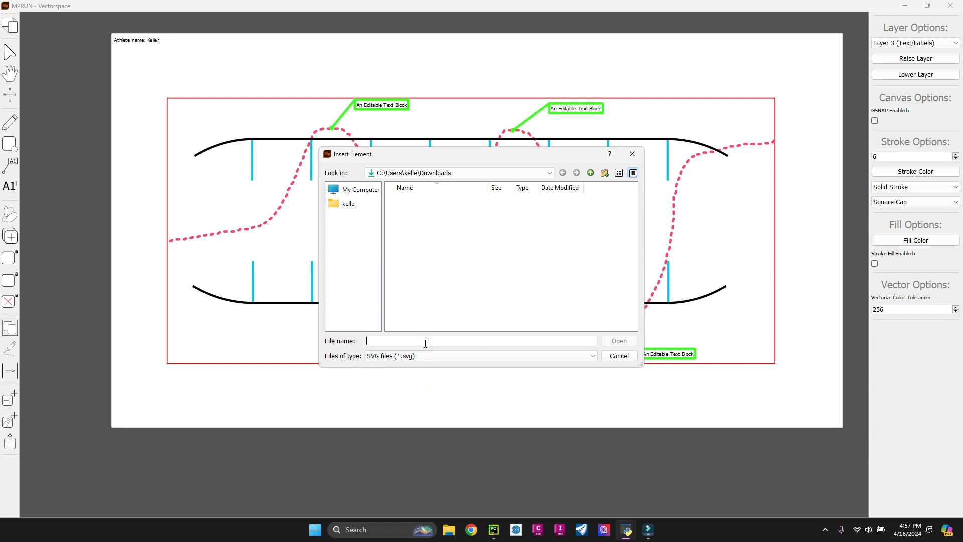
click(421, 357)
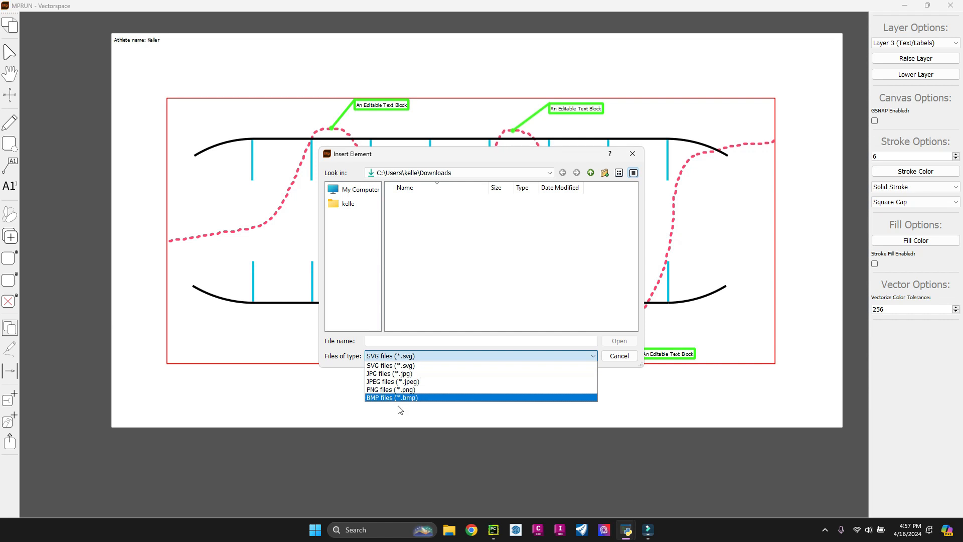
click(409, 389)
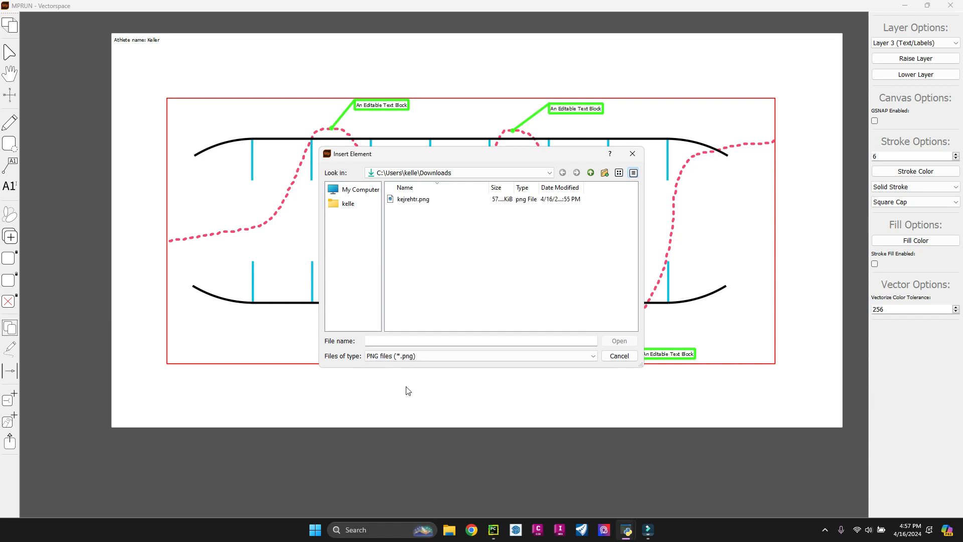
Insert the MPRUN logo PNG from the logos and icons folder of mprun_repo in PycharmProjects
click(350, 204)
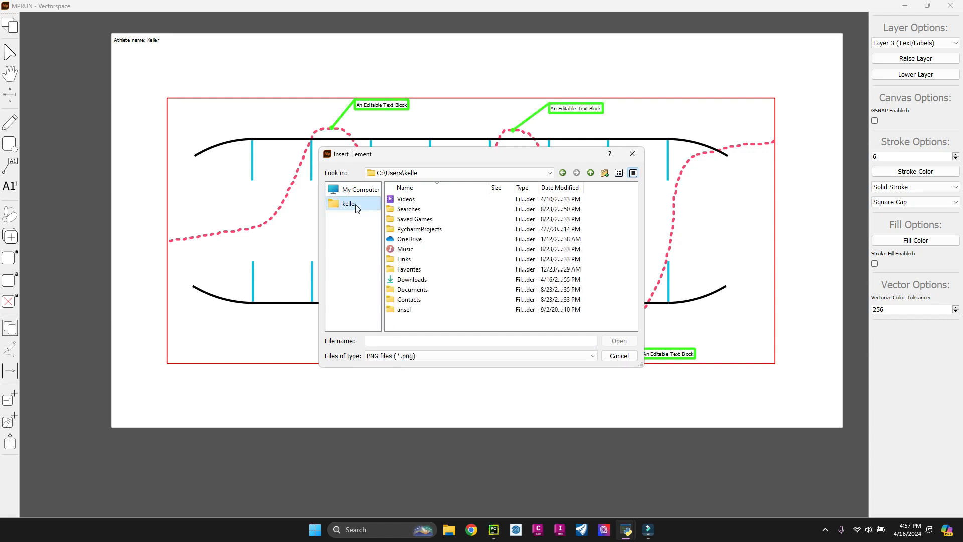
double_click(434, 230)
double_click(423, 201)
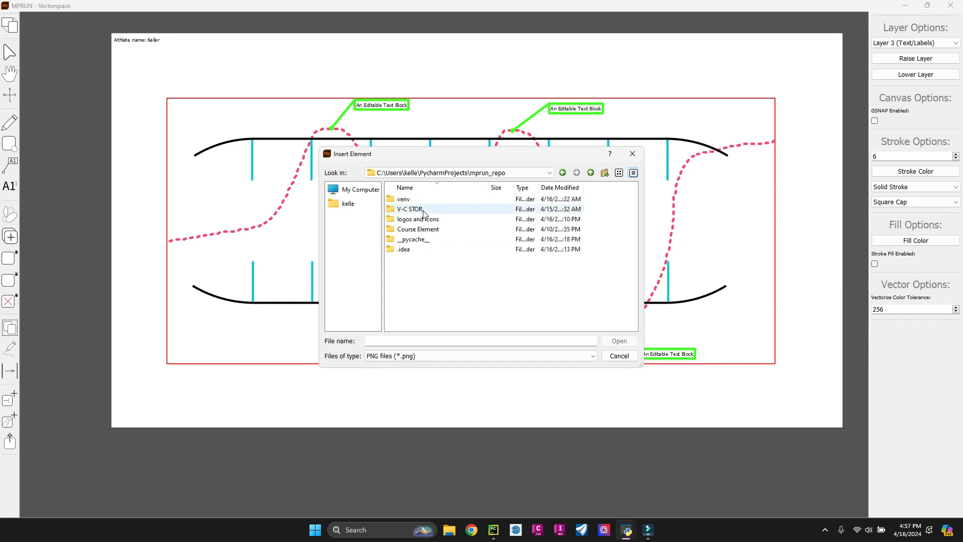
double_click(435, 230)
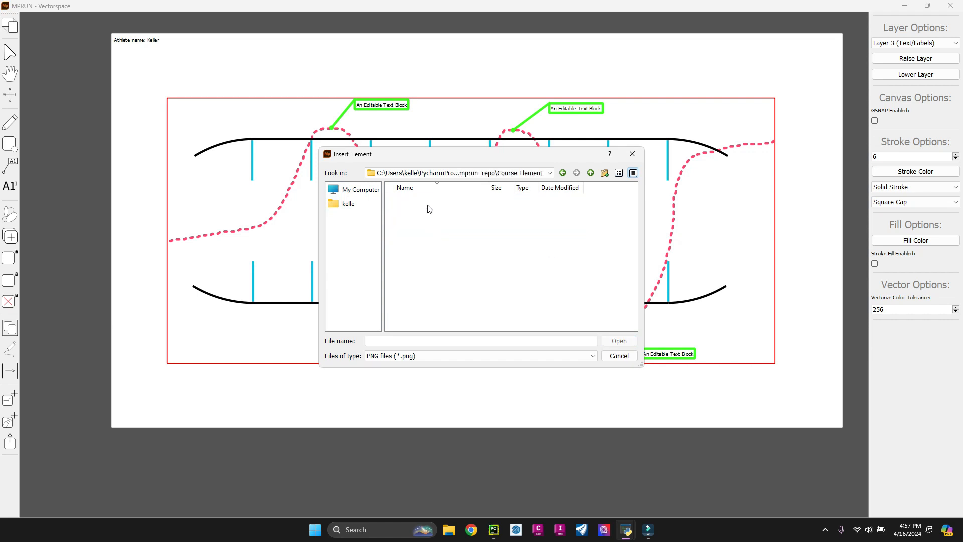
click(562, 172)
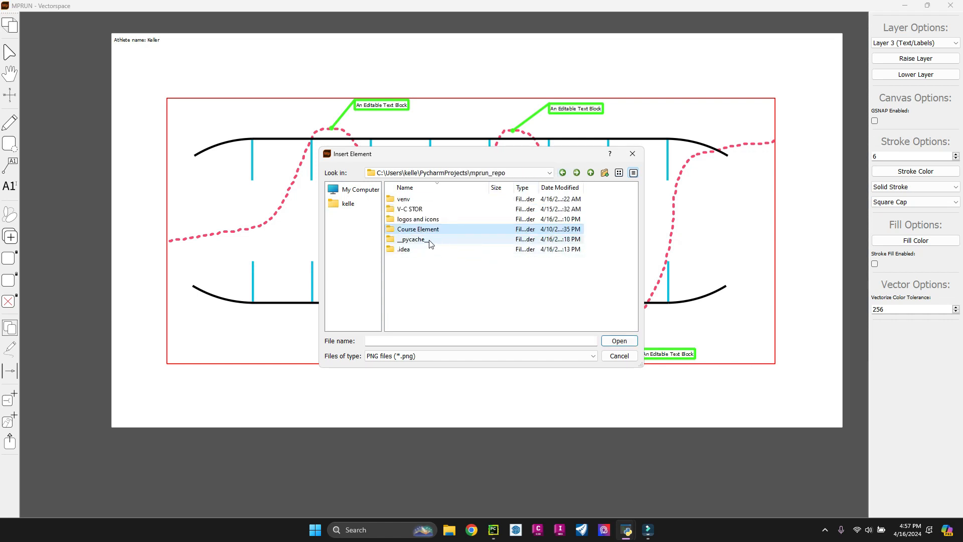
double_click(441, 219)
double_click(441, 229)
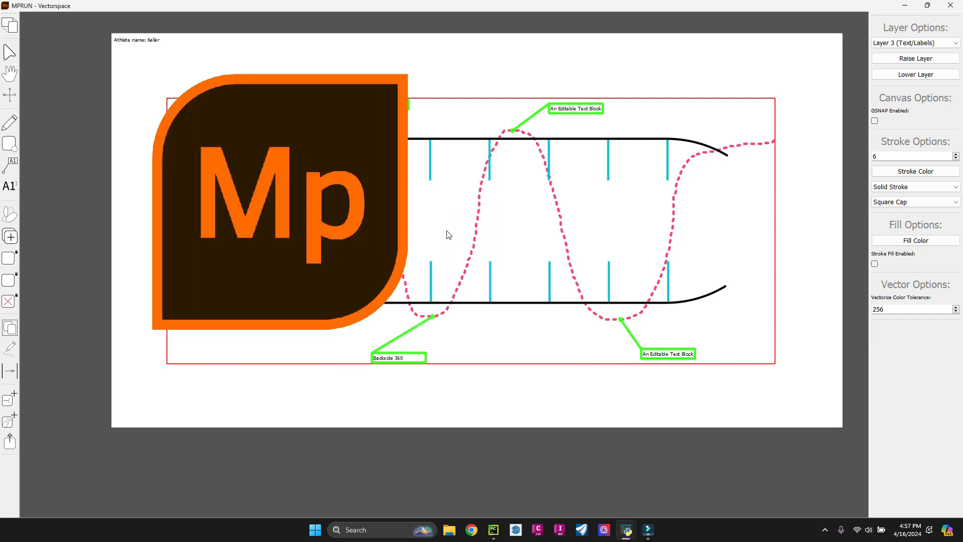
Inspect the logo's edges and move it off the canvas, beside the left edge of the halfpipe plan
scroll(331, 281, up, 1)
scroll(363, 308, down, 3)
scroll(367, 303, up, 6)
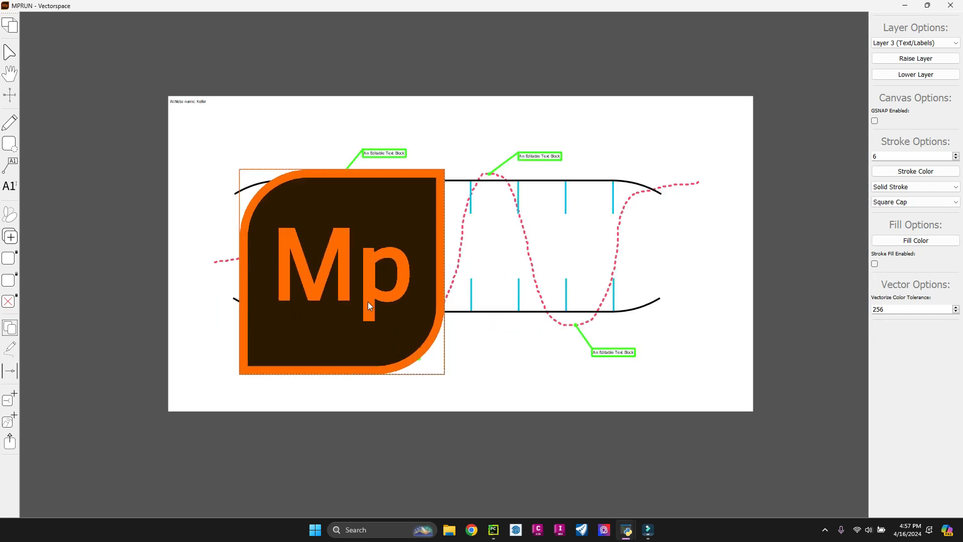
scroll(234, 293, up, 5)
scroll(312, 317, down, 4)
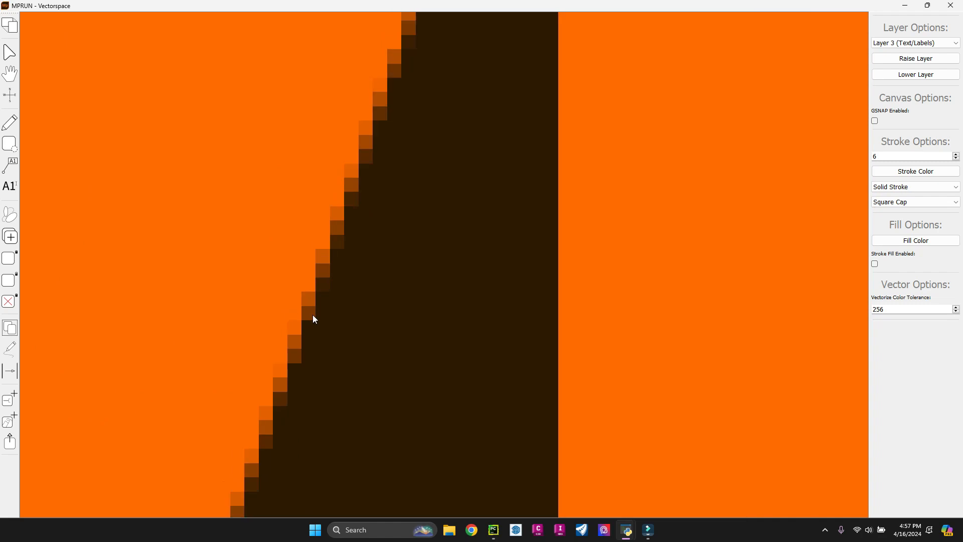
scroll(323, 206, down, 5)
drag(342, 222, 158, 248)
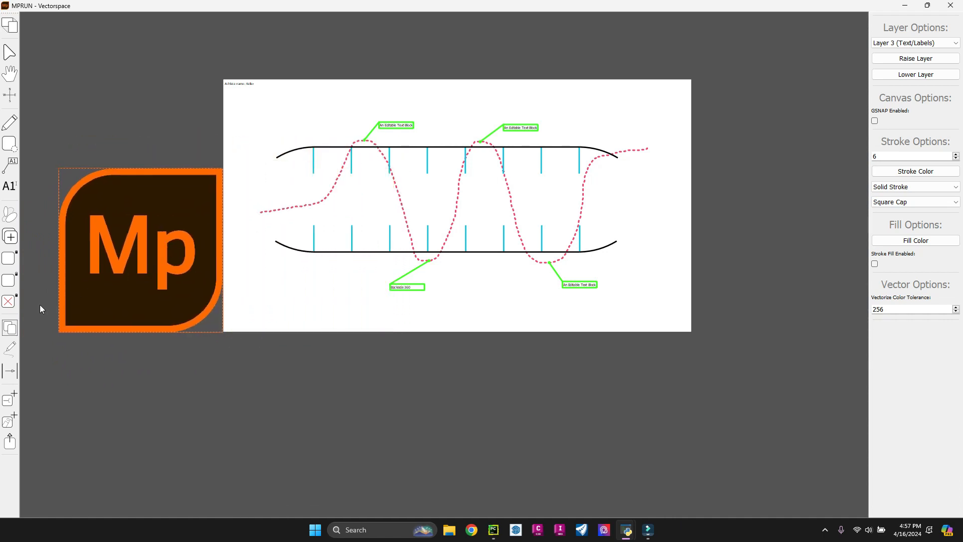
click(10, 374)
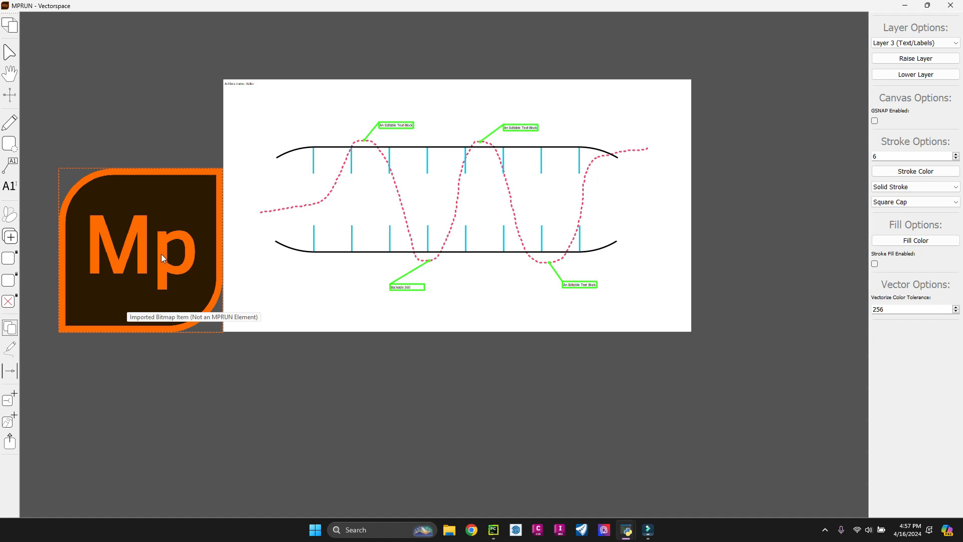
Examine the imported logo's lettering close up to judge its pixelated bitmap edges
scroll(161, 259, up, 10)
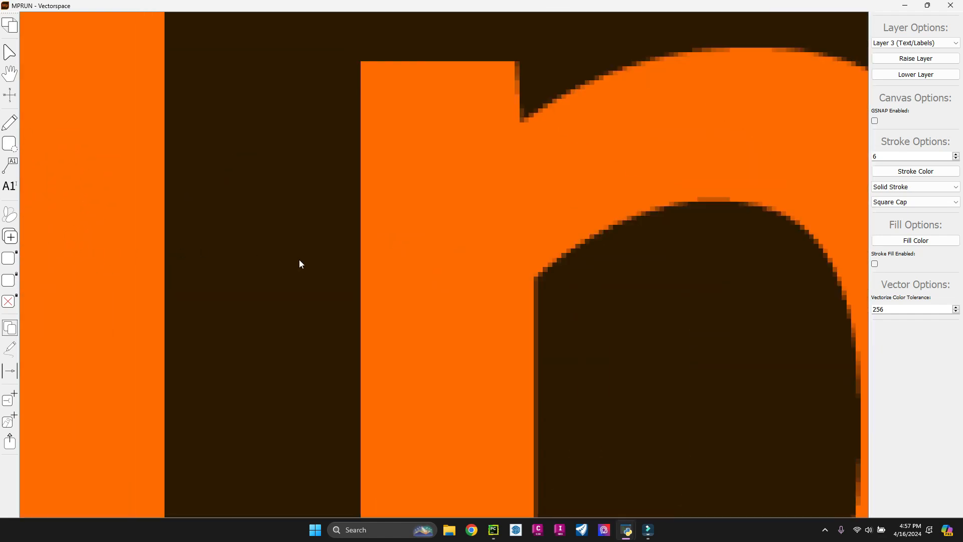
scroll(462, 271, down, 10)
scroll(290, 283, up, 10)
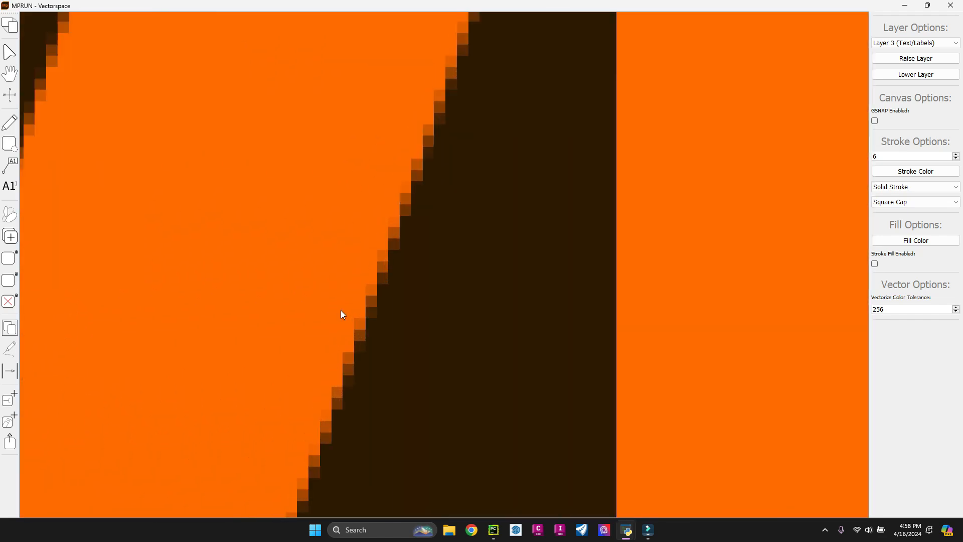
scroll(341, 314, down, 10)
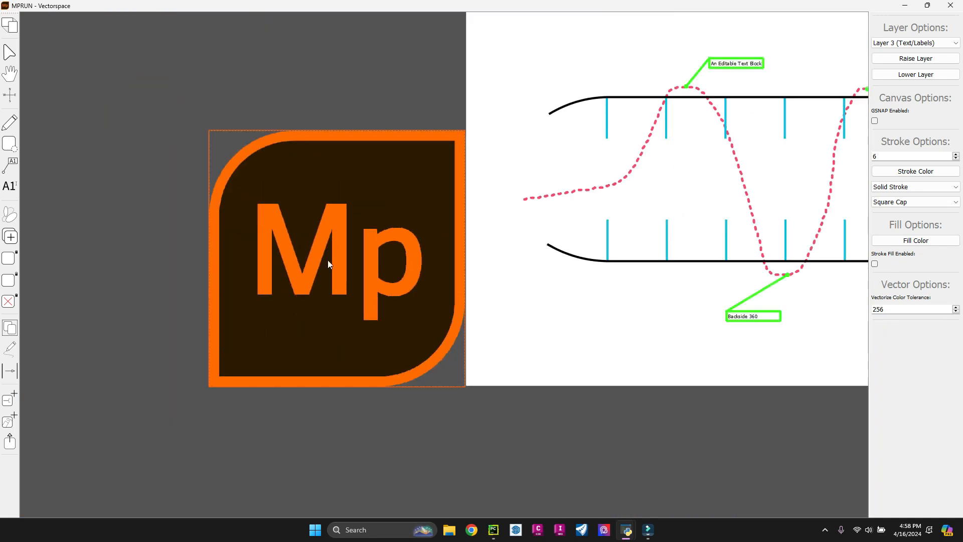
scroll(384, 245, up, 4)
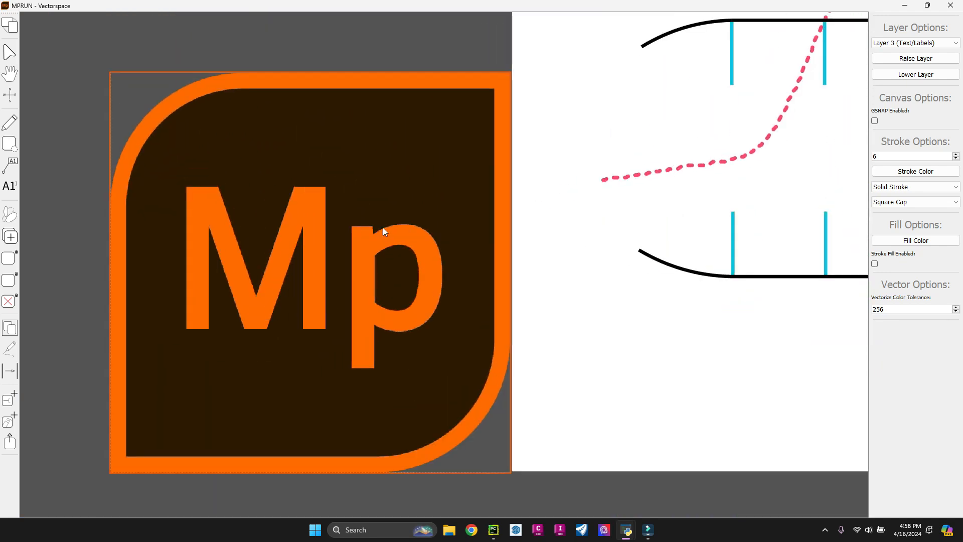
scroll(372, 234, down, 2)
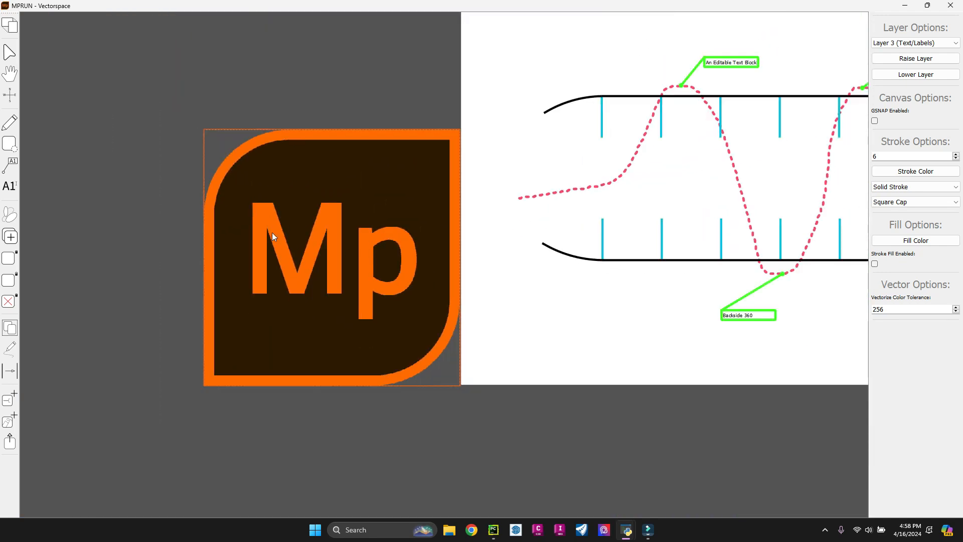
Move the logo onto the right part of the halfpipe plan and try to vectorize it
scroll(358, 266, down, 4)
mouse_move(337, 264)
mouse_down()
mouse_move(582, 251)
mouse_move(619, 230)
mouse_up()
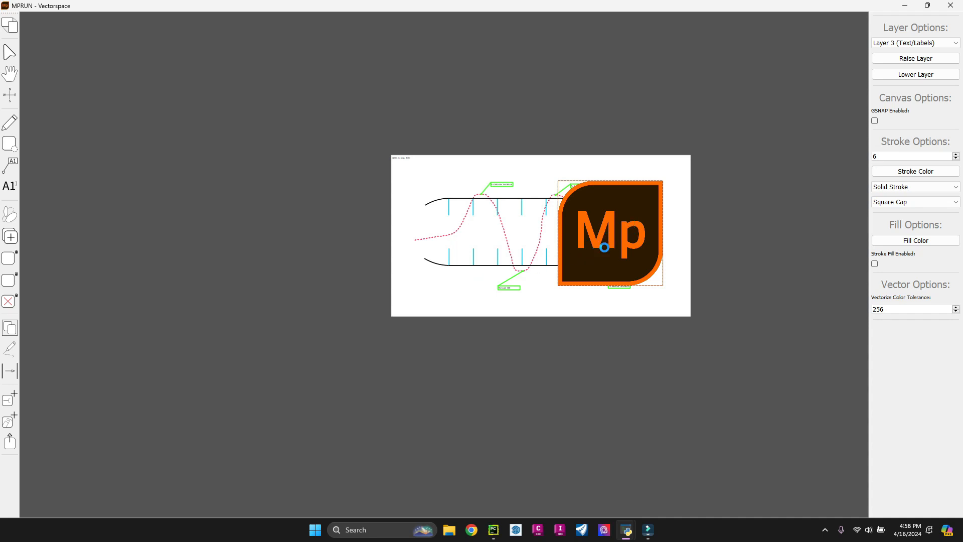
click(515, 278)
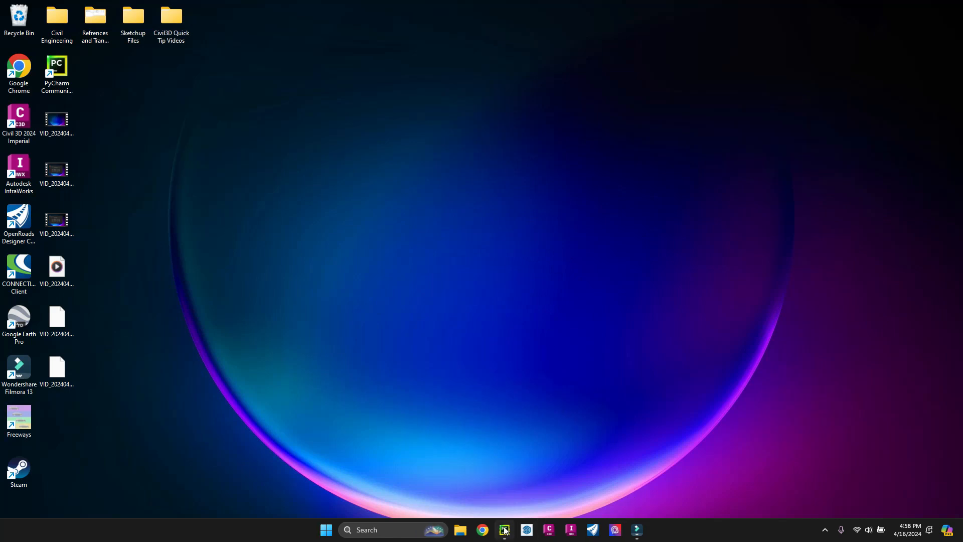
Switch to PyCharm, run launcher.py, and create a maximized new MPRUN project from Template 1: Default (1000 x 700, [Medium Quality])
mouse_move(505, 530)
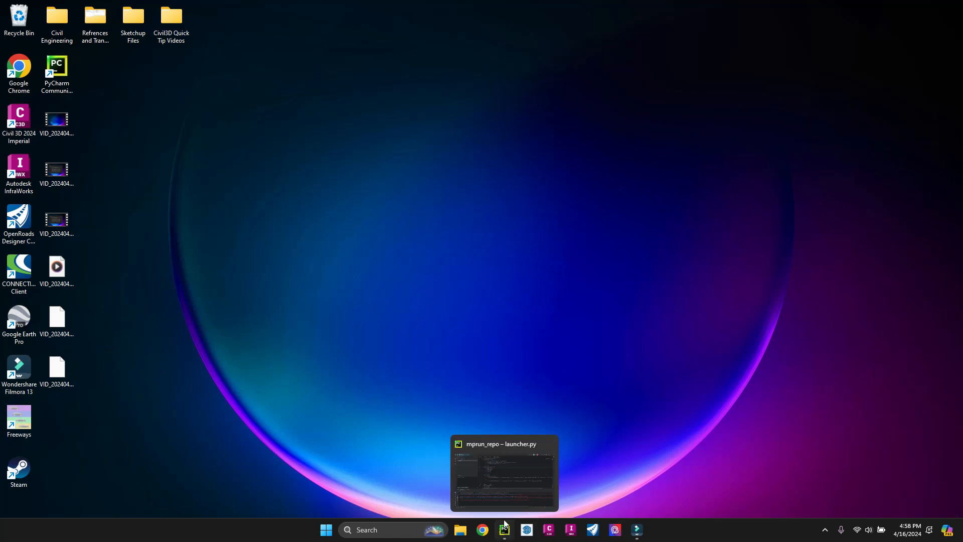
click(513, 536)
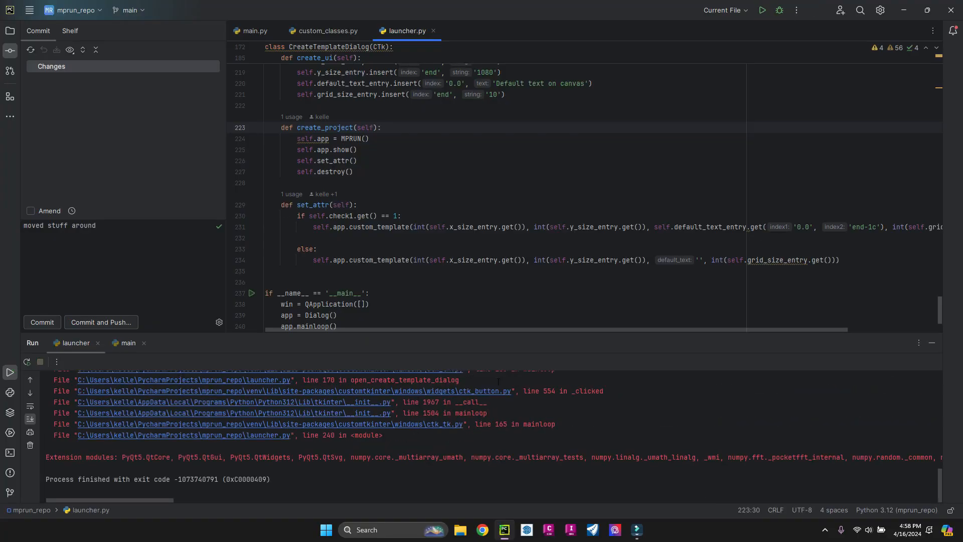
click(756, 13)
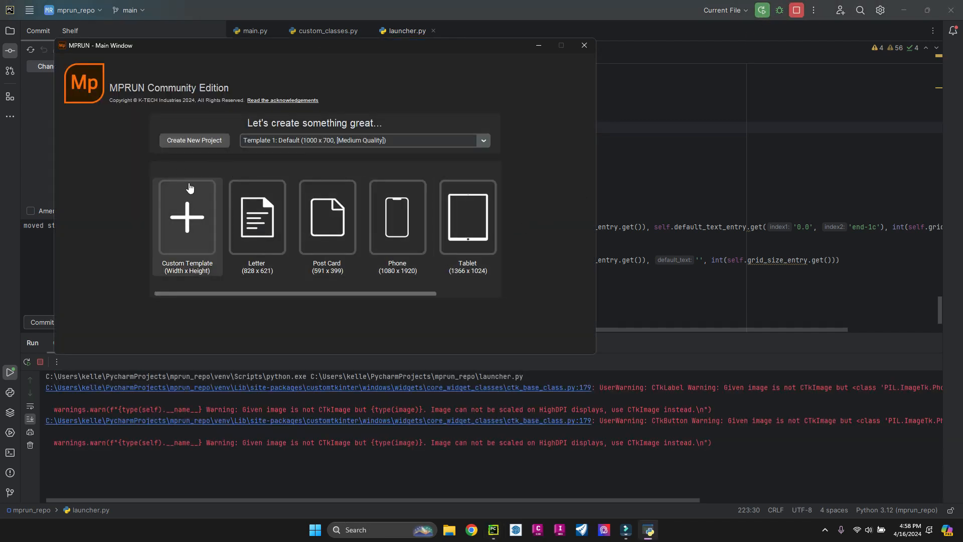
click(203, 143)
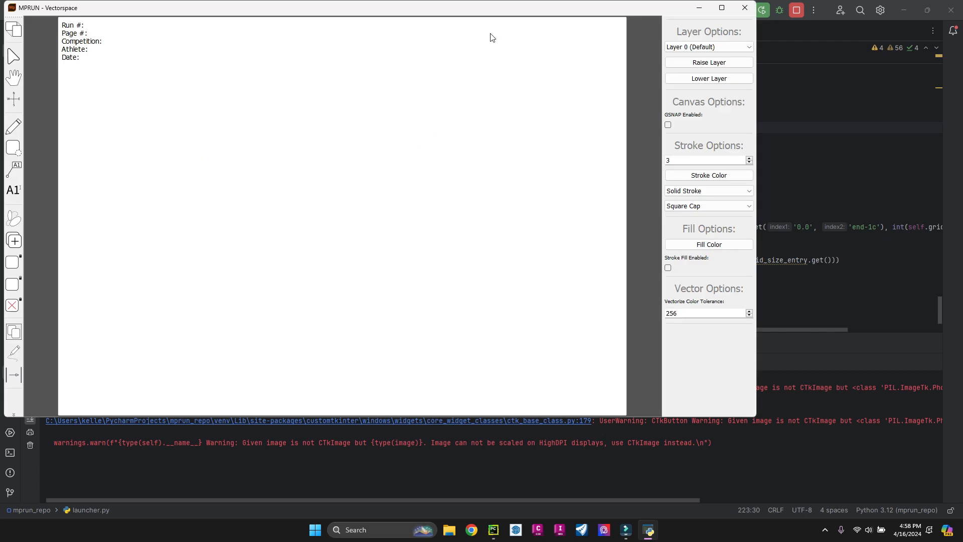
double_click(633, 10)
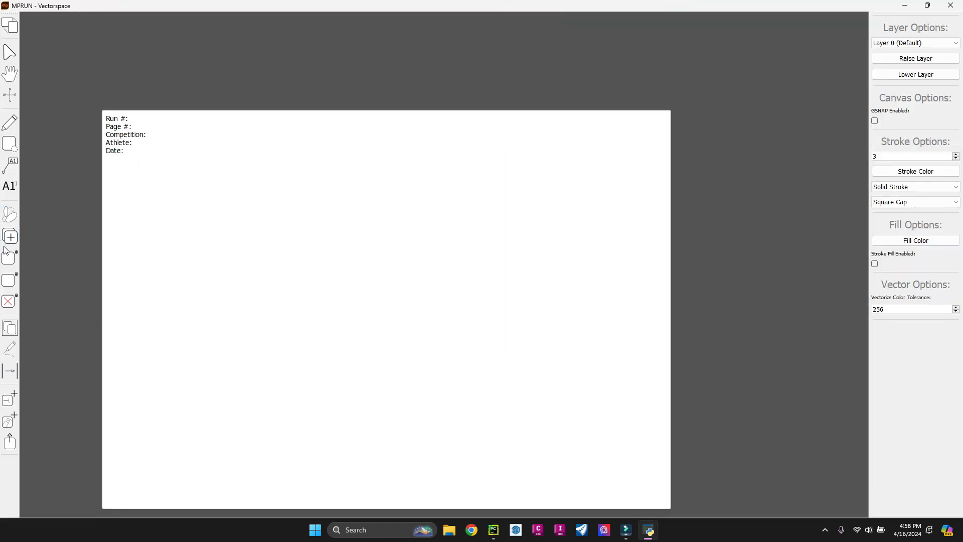
Insert the MPRUN logo PNG from mprun_repo's logos and icons folder into the new project
click(9, 424)
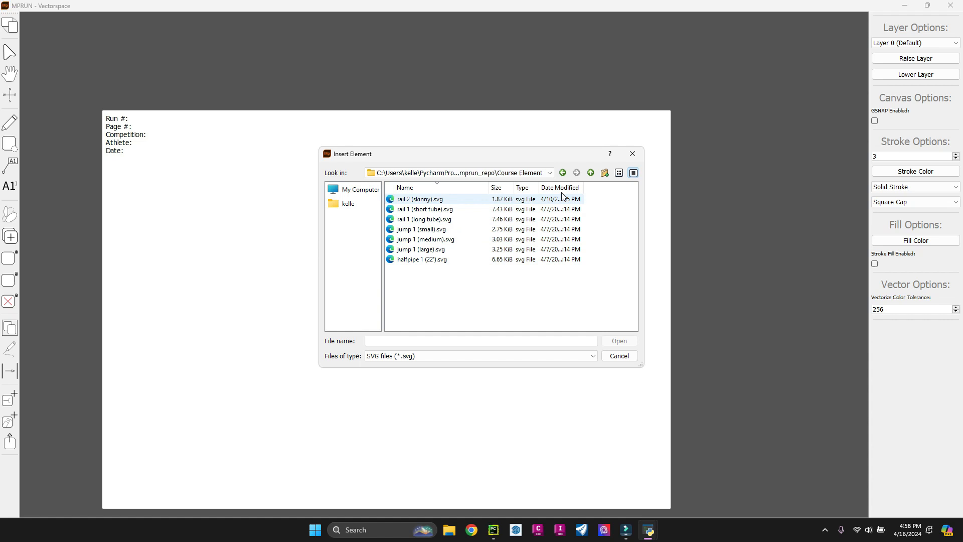
click(564, 173)
double_click(411, 219)
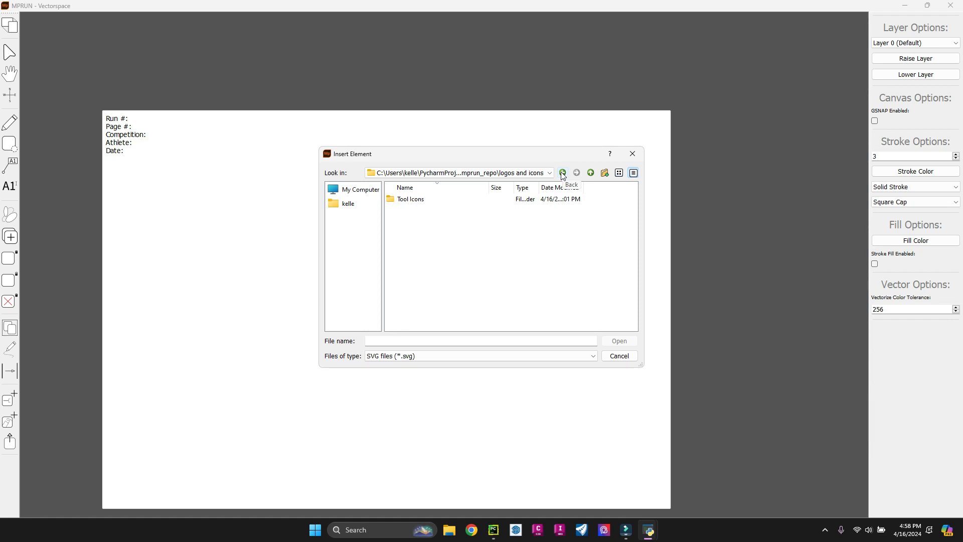
click(436, 355)
click(409, 394)
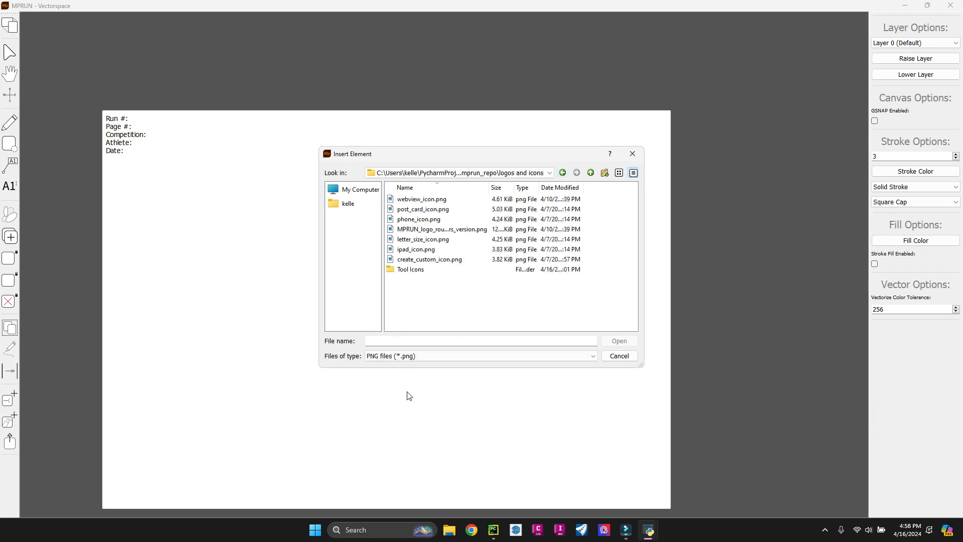
double_click(454, 231)
Move the logo toward the middle of the canvas, vectorize it, and place the vector copy to the right of the bitmap
drag(314, 276, 402, 289)
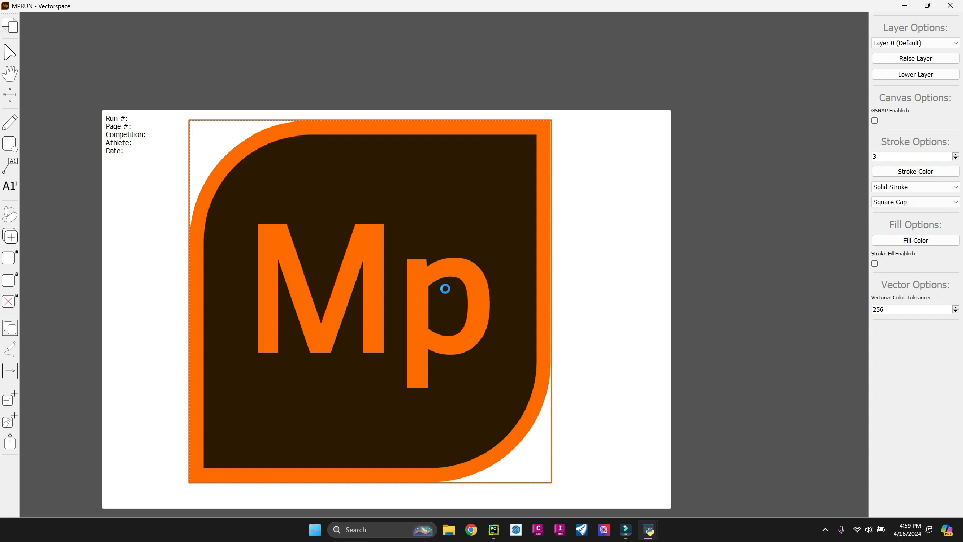
click(521, 277)
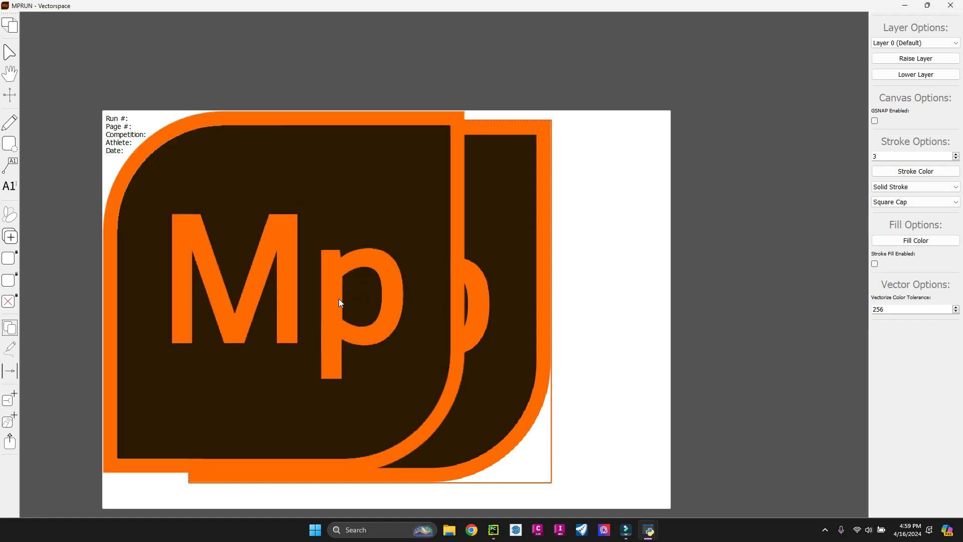
scroll(339, 299, down, 3)
drag(329, 306, 570, 312)
scroll(474, 315, up, 1)
scroll(474, 314, up, 1)
scroll(565, 294, down, 1)
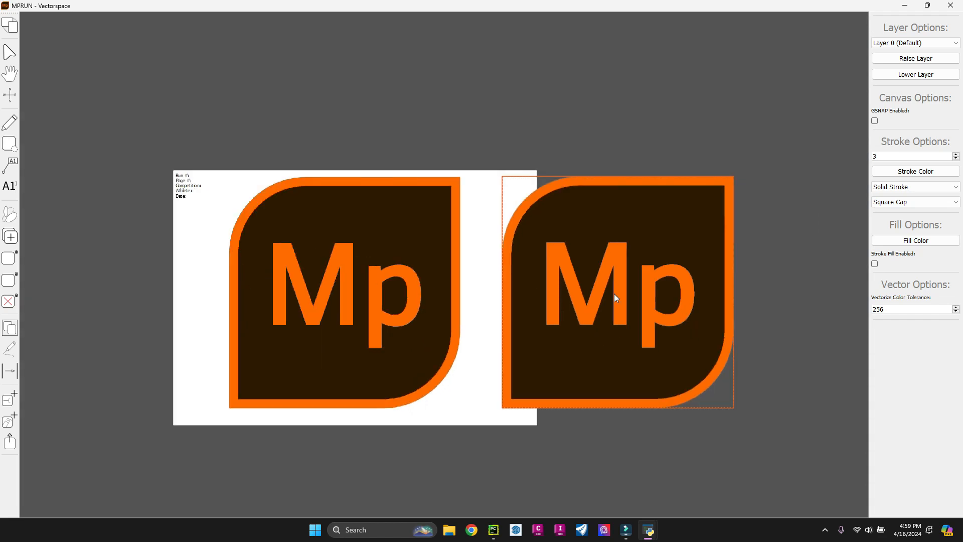
Compare the letter edges of the vector copy and the bitmap up close, shifting the bitmap slightly down on the page
scroll(583, 295, up, 10)
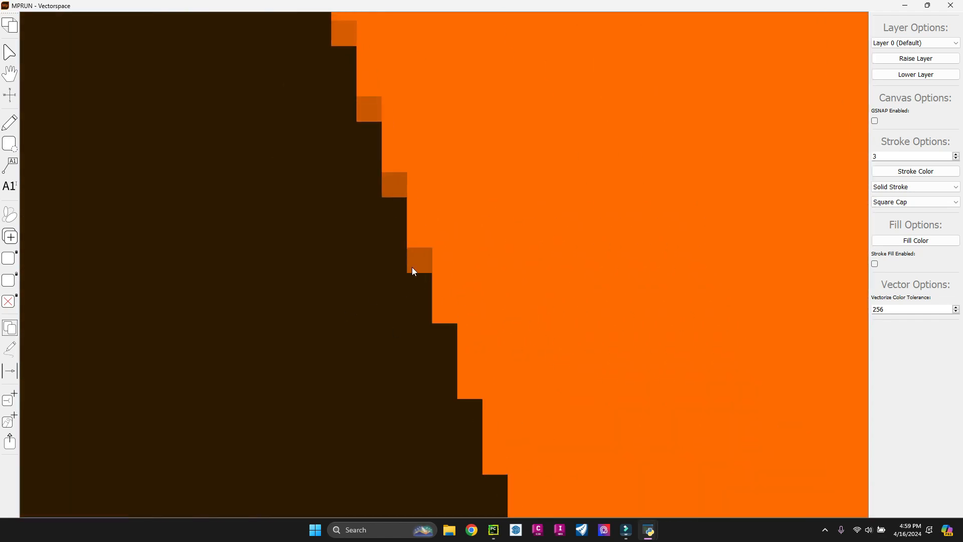
scroll(413, 270, down, 10)
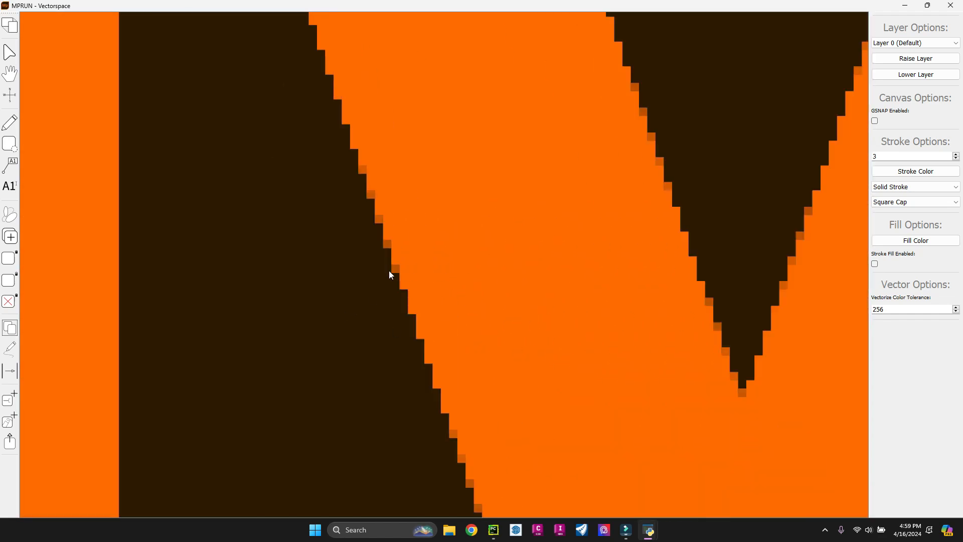
scroll(213, 280, up, 10)
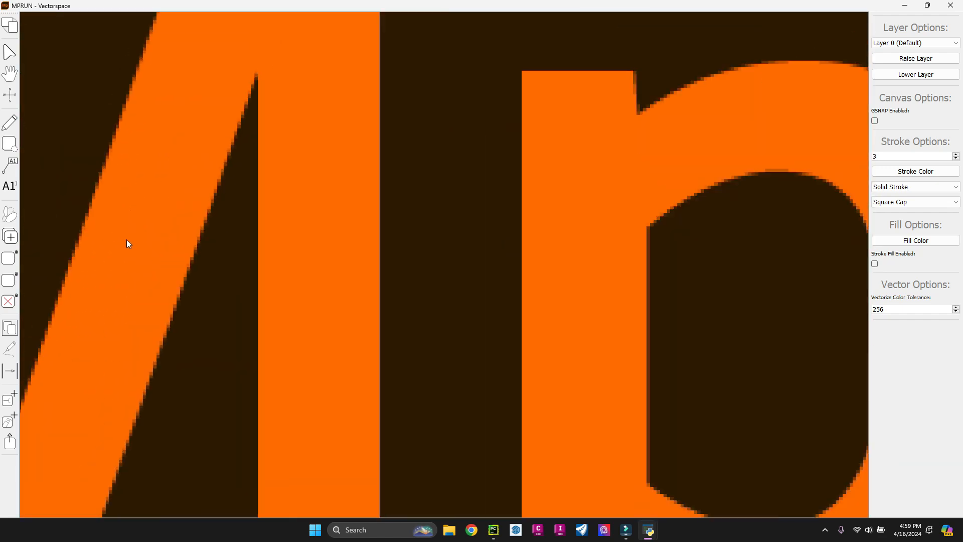
scroll(128, 243, down, 7)
scroll(497, 293, down, 5)
click(334, 273)
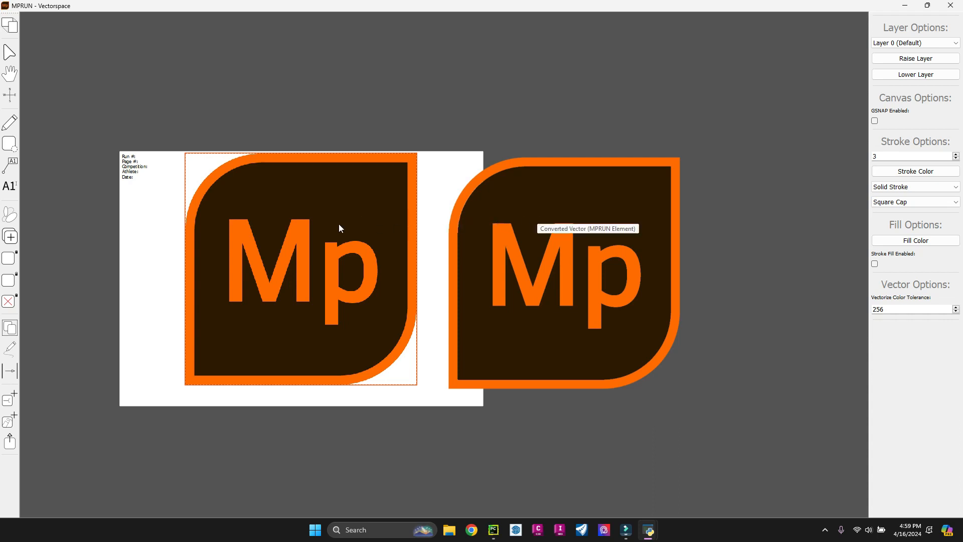
drag(338, 223, 337, 230)
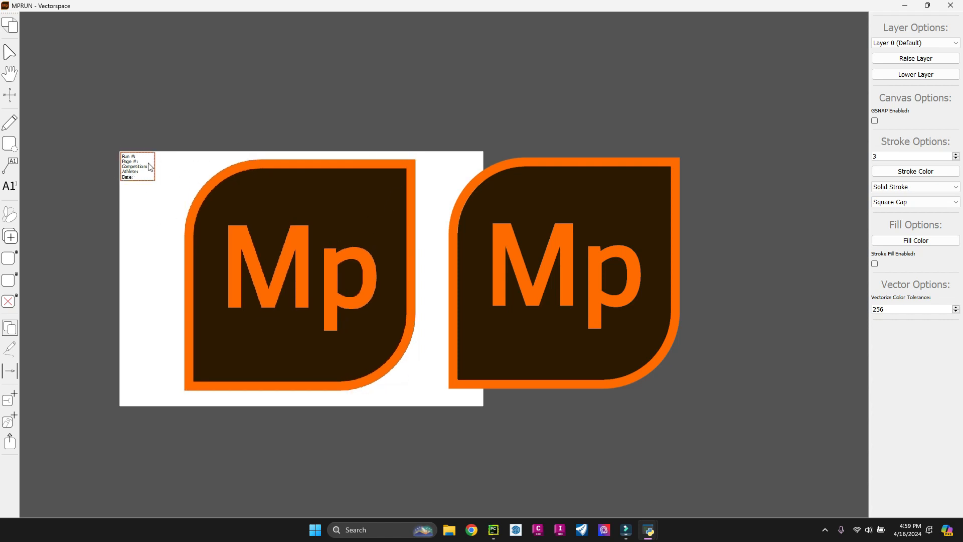
click(217, 141)
drag(163, 198, 570, 391)
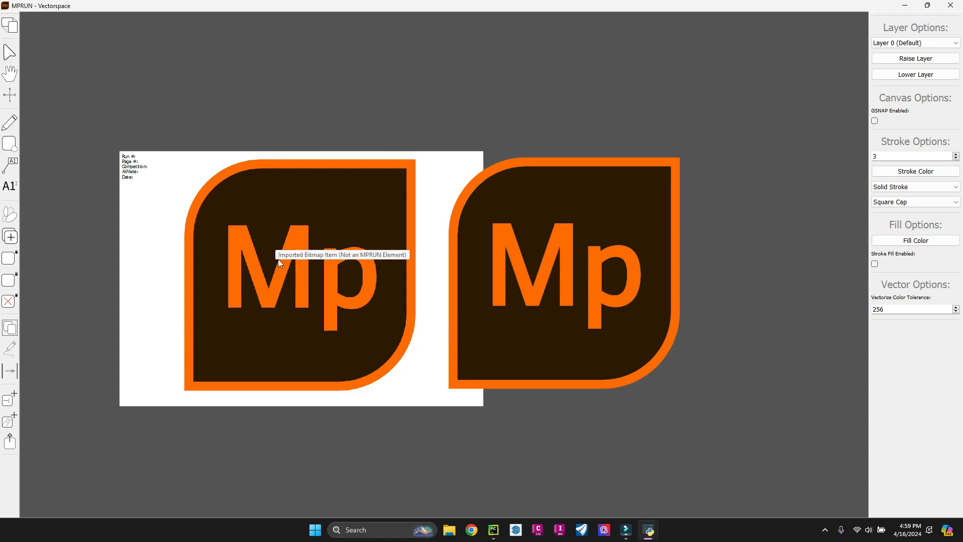
scroll(601, 227, up, 10)
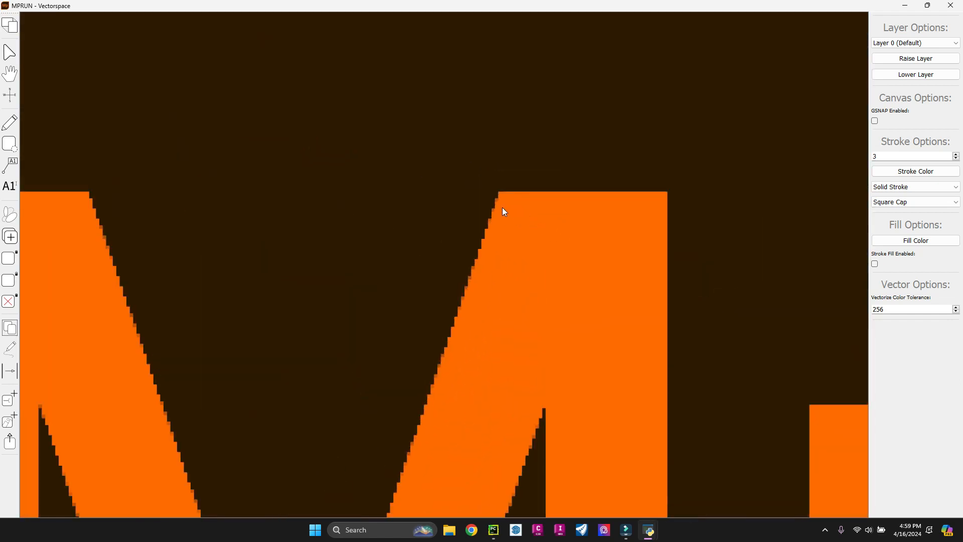
scroll(526, 245, down, 3)
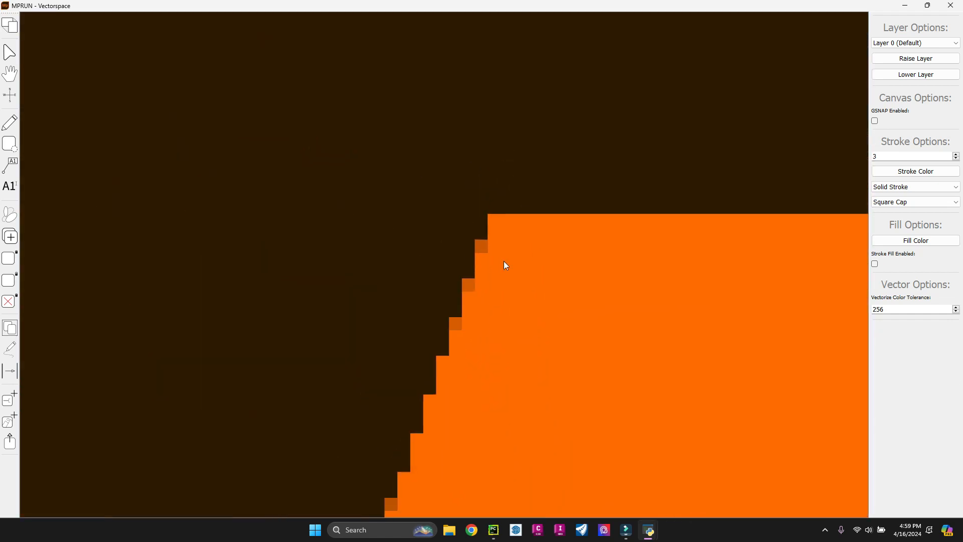
scroll(485, 270, down, 7)
Reposition the vector copy in small moves so it sits beside the bitmap, overlapping the page's right edge
drag(475, 269, 494, 307)
scroll(436, 329, up, 5)
scroll(458, 339, down, 3)
scroll(434, 253, up, 2)
scroll(433, 251, down, 4)
drag(528, 305, 497, 304)
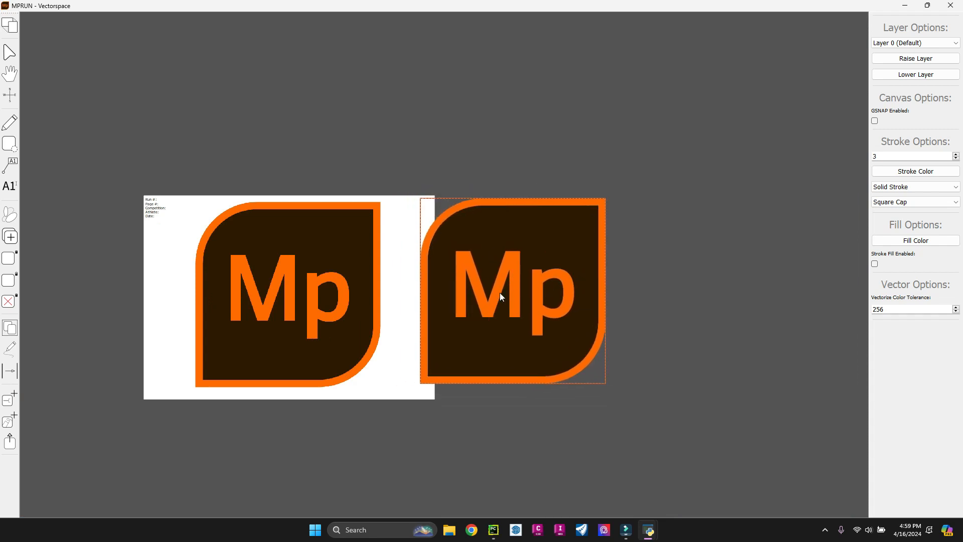
drag(671, 241, 347, 301)
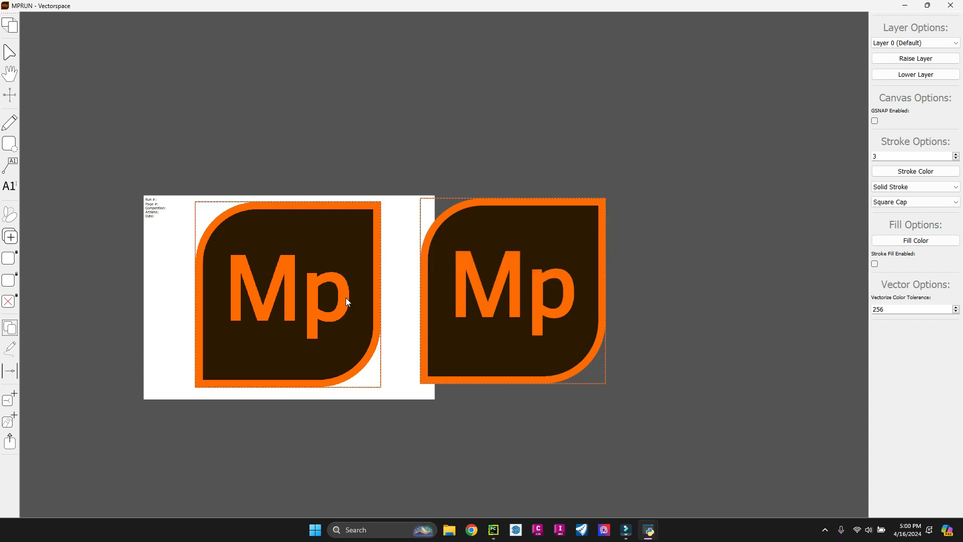
click(496, 178)
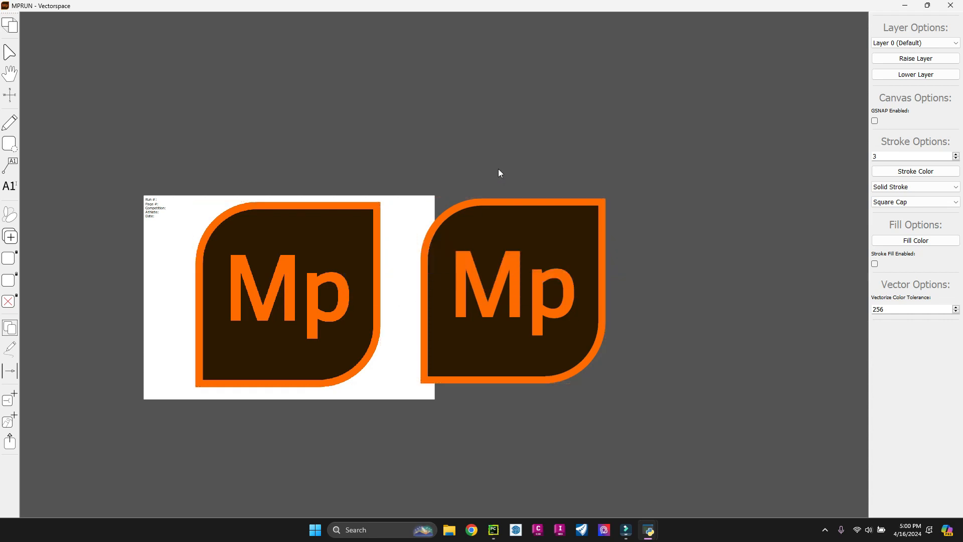
mouse_move(515, 268)
mouse_down()
mouse_move(502, 273)
mouse_move(507, 264)
mouse_up()
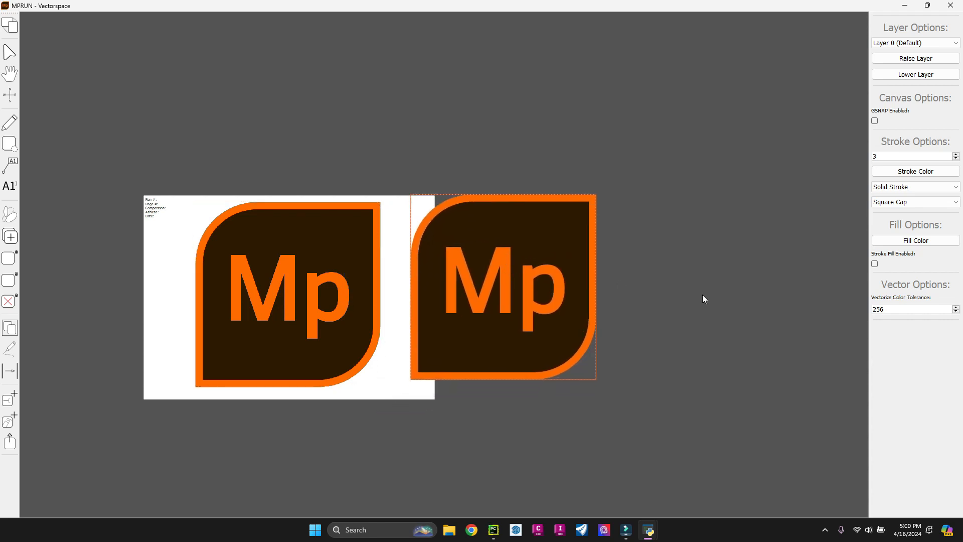
drag(552, 298, 566, 303)
Move the vector copy off the page's right edge and set the vectorize color tolerance to 1028
click(356, 286)
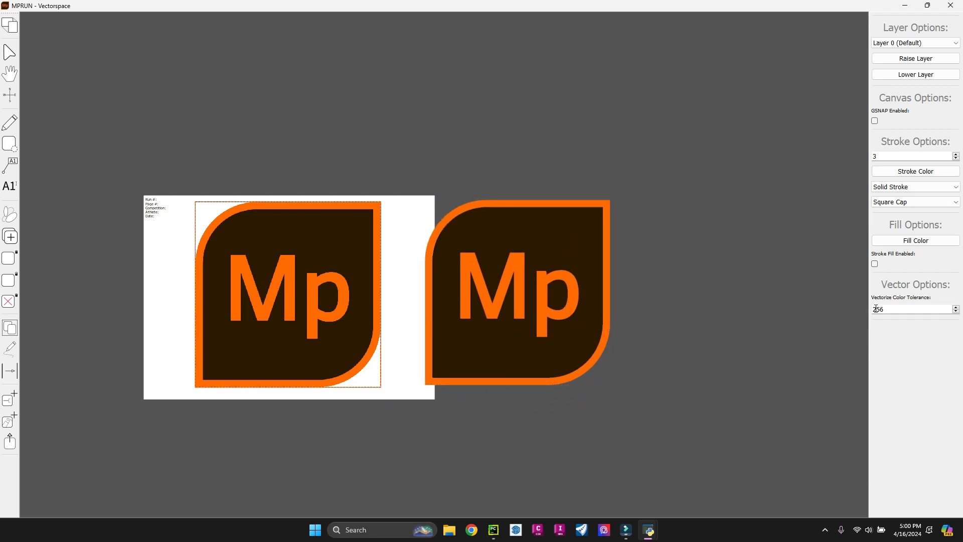
double_click(903, 307)
drag(558, 296, 573, 303)
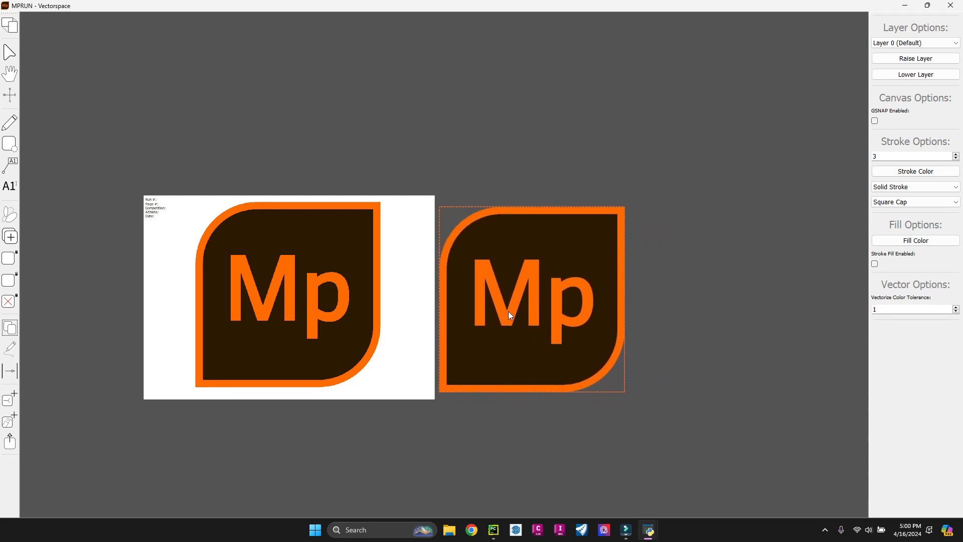
click(893, 313)
text(1024)
key(BackSpace)
text(8)
click(745, 269)
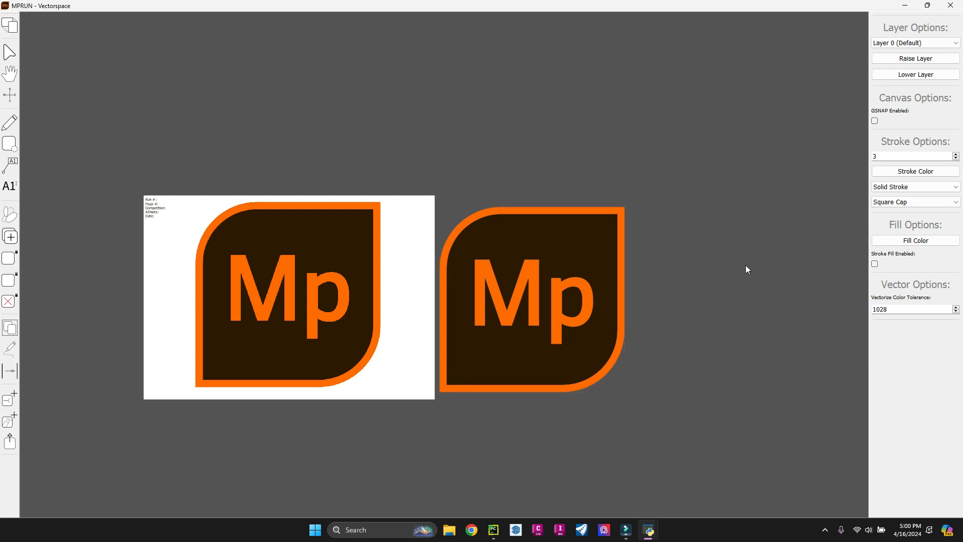
Move the bitmap partly above the page, vectorize it again, and place the new vector copy above the first one
click(356, 287)
drag(356, 287, 355, 160)
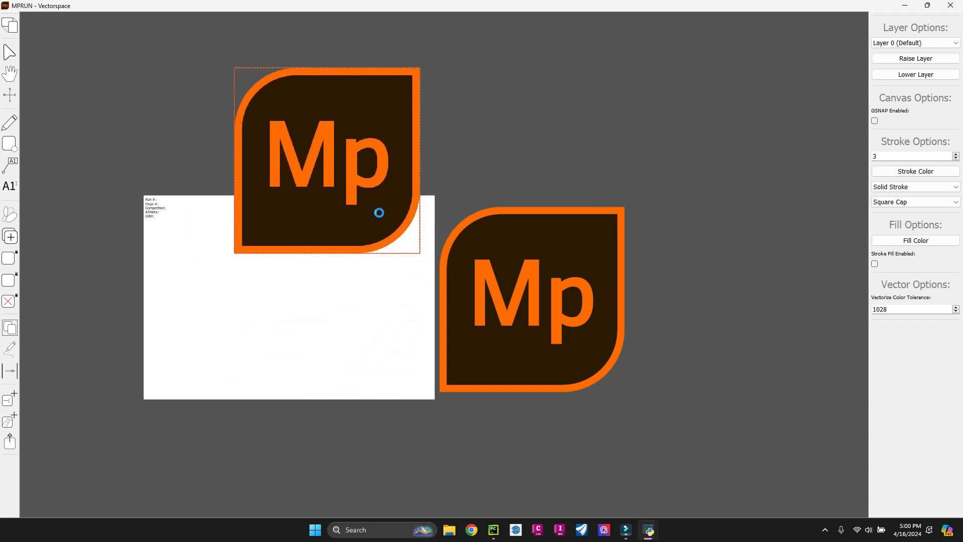
click(511, 275)
click(252, 296)
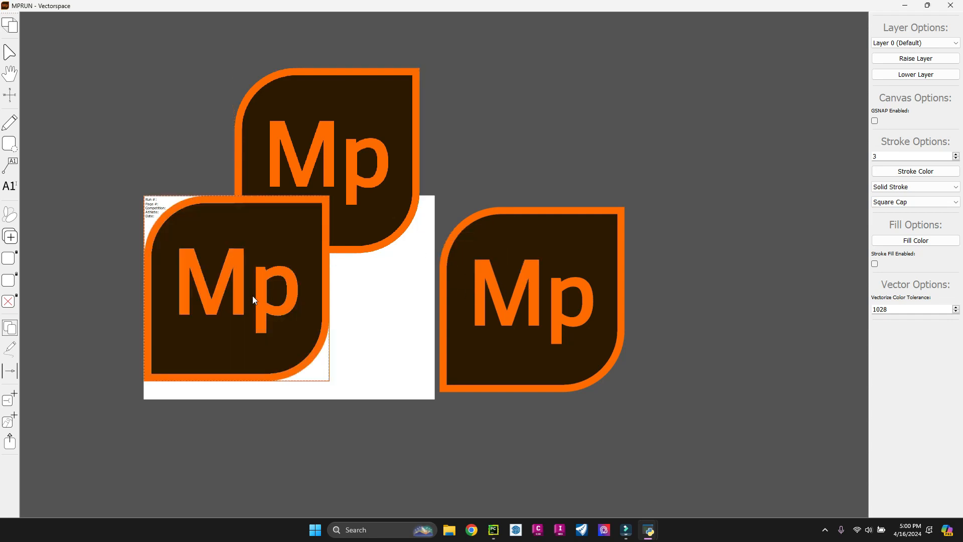
scroll(269, 296, up, 3)
scroll(269, 296, down, 2)
drag(273, 297, 576, 204)
scroll(504, 356, down, 3)
scroll(501, 362, up, 2)
scroll(553, 291, up, 1)
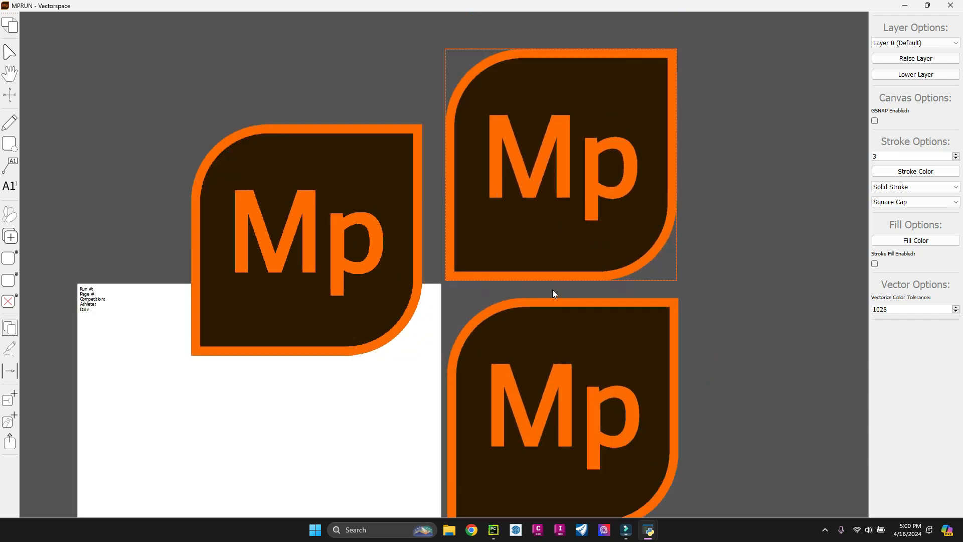
Arrange the bitmap and both vector copies in a horizontal row and compare their letter edges up close
drag(360, 257, 224, 419)
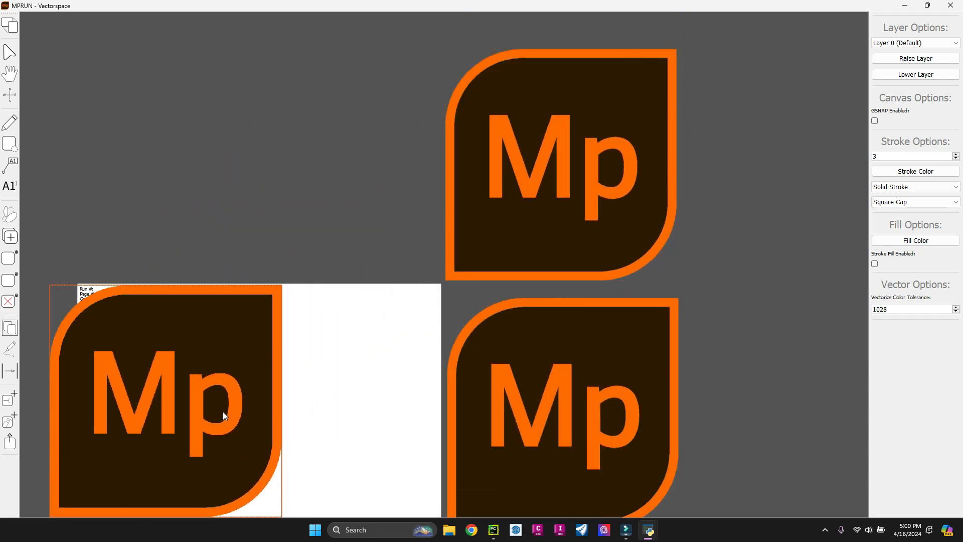
scroll(304, 264, down, 4)
drag(257, 319, 251, 329)
drag(437, 334, 365, 340)
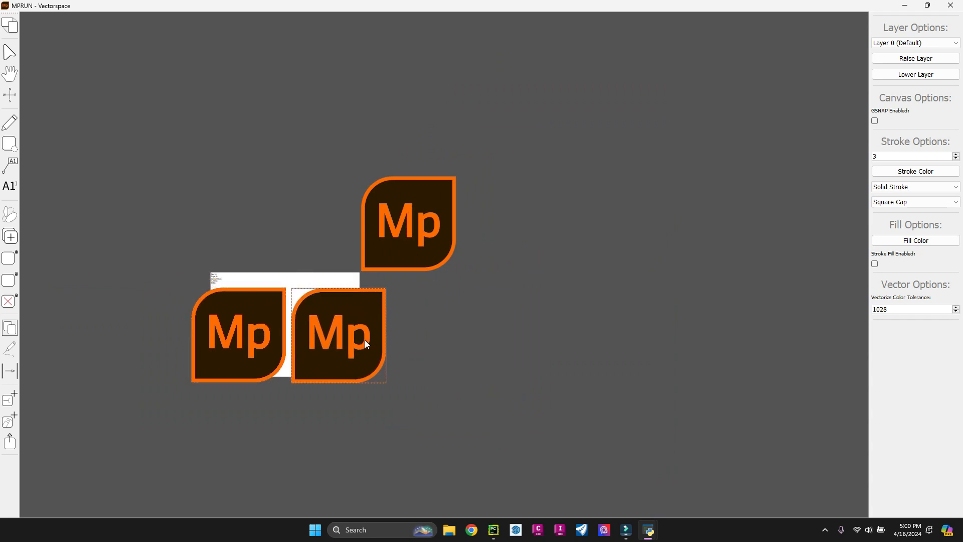
drag(410, 238, 444, 335)
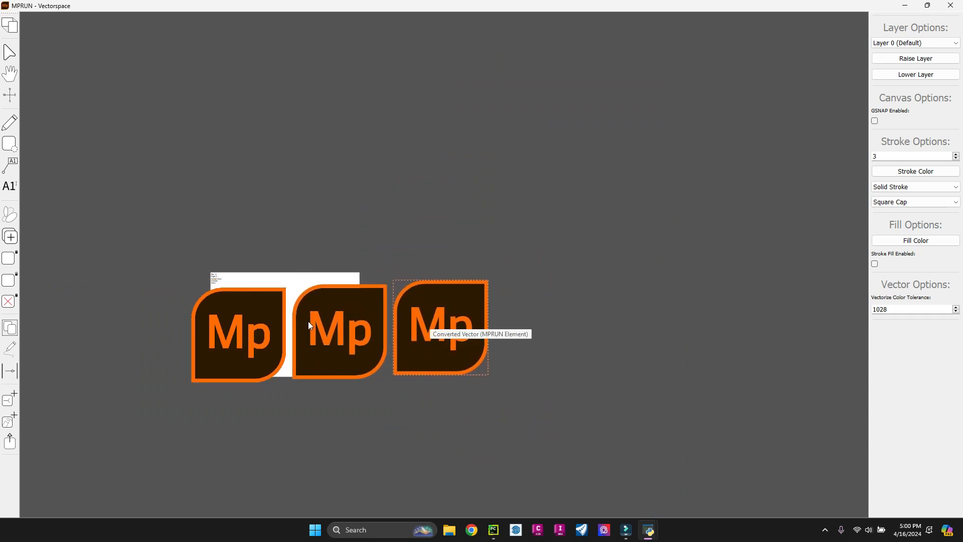
scroll(308, 321, up, 3)
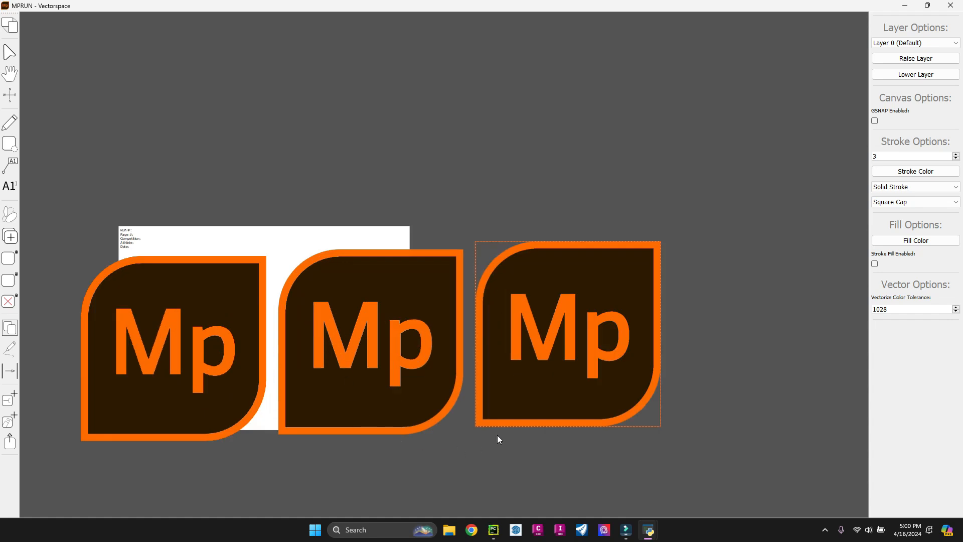
scroll(346, 321, up, 10)
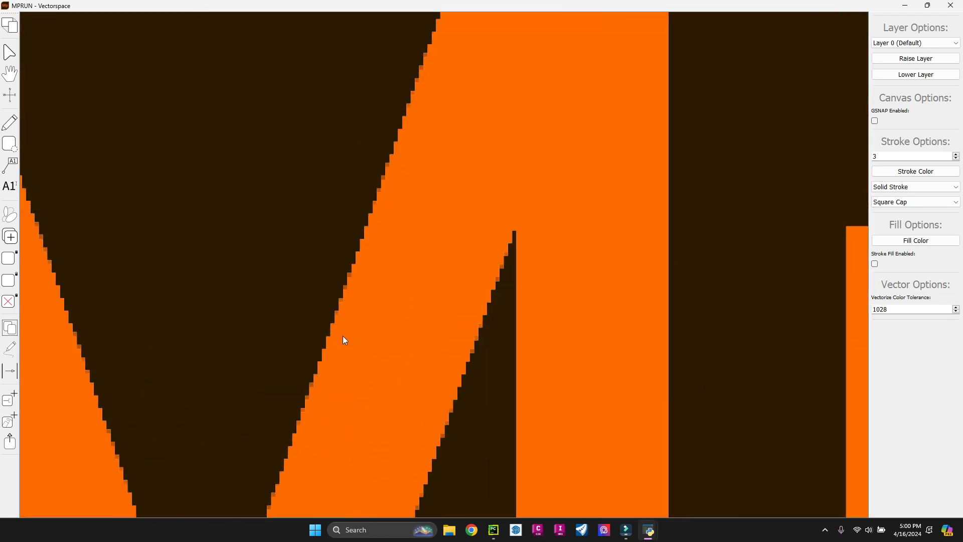
scroll(341, 327, up, 2)
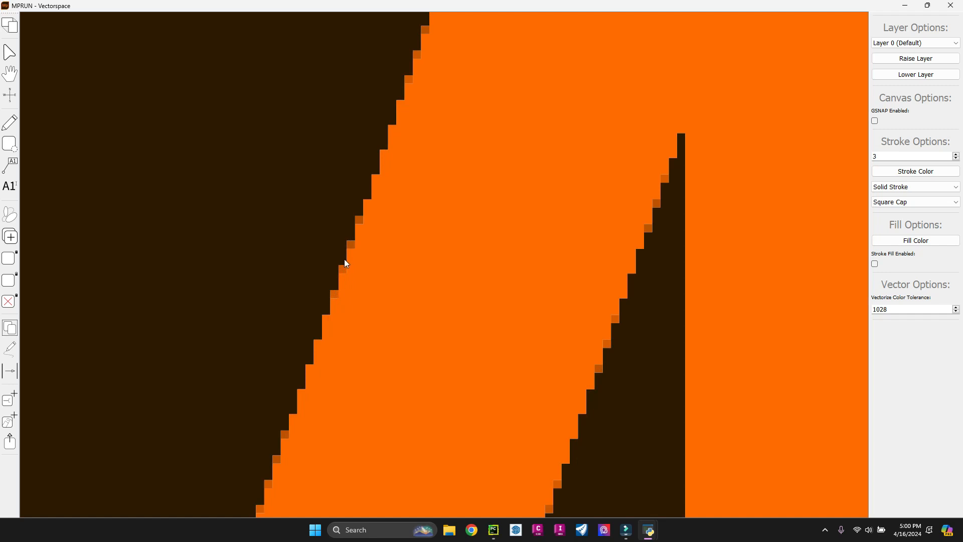
scroll(341, 277, down, 13)
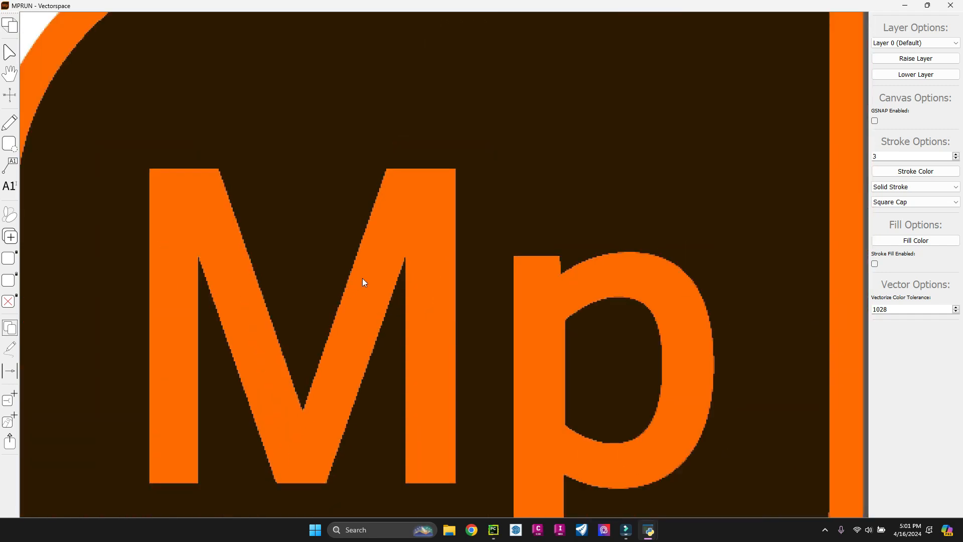
scroll(377, 257, up, 4)
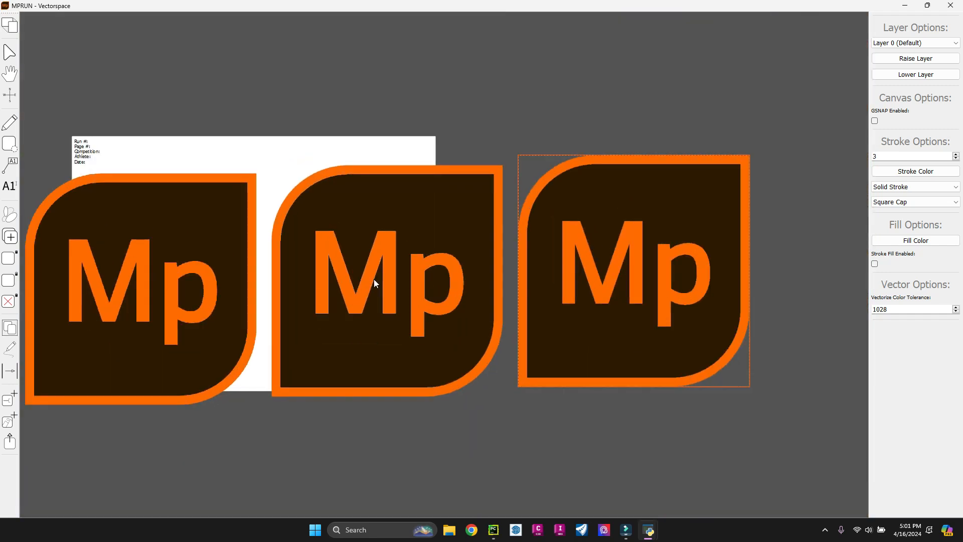
Level the two vector copies with the bitmap, then delete all three logos from the canvas
drag(599, 264, 603, 284)
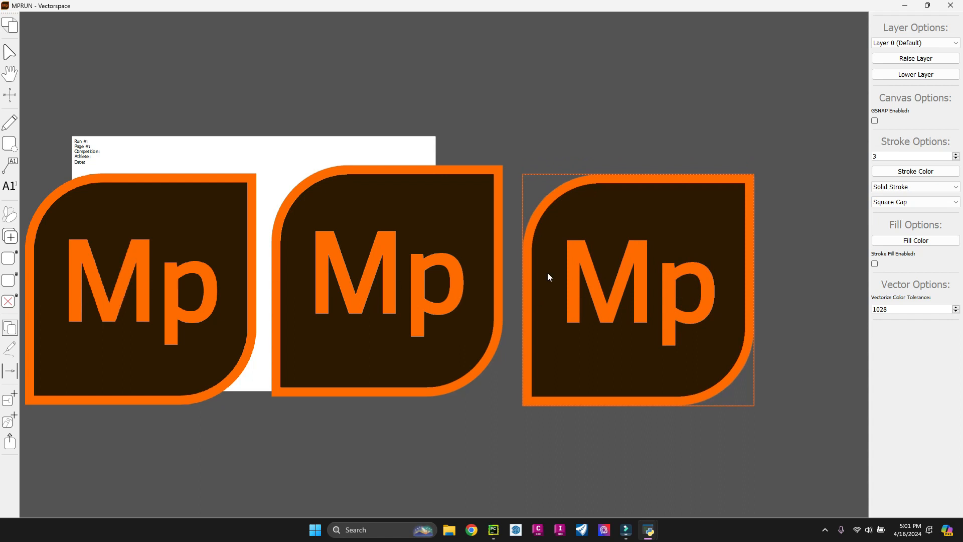
drag(366, 281, 399, 294)
drag(170, 117, 637, 277)
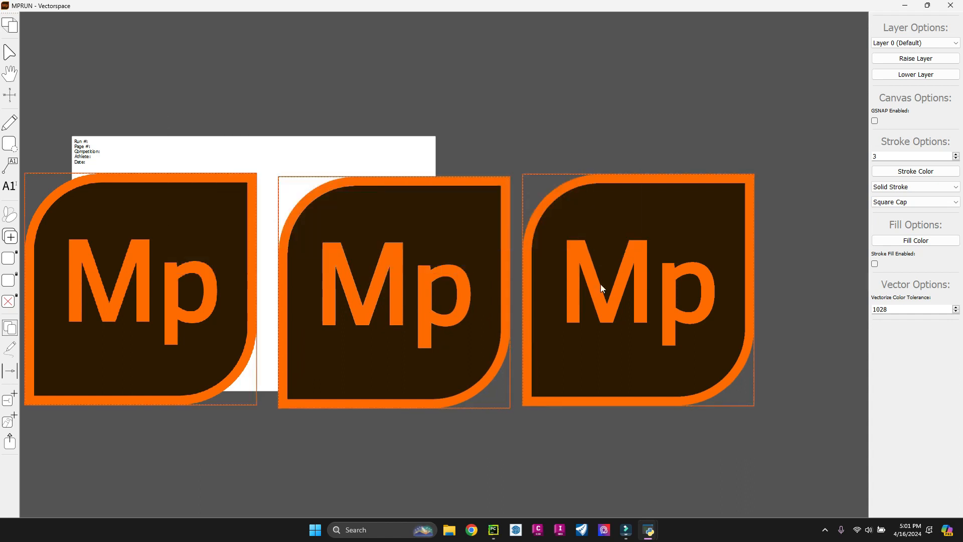
key(Delete)
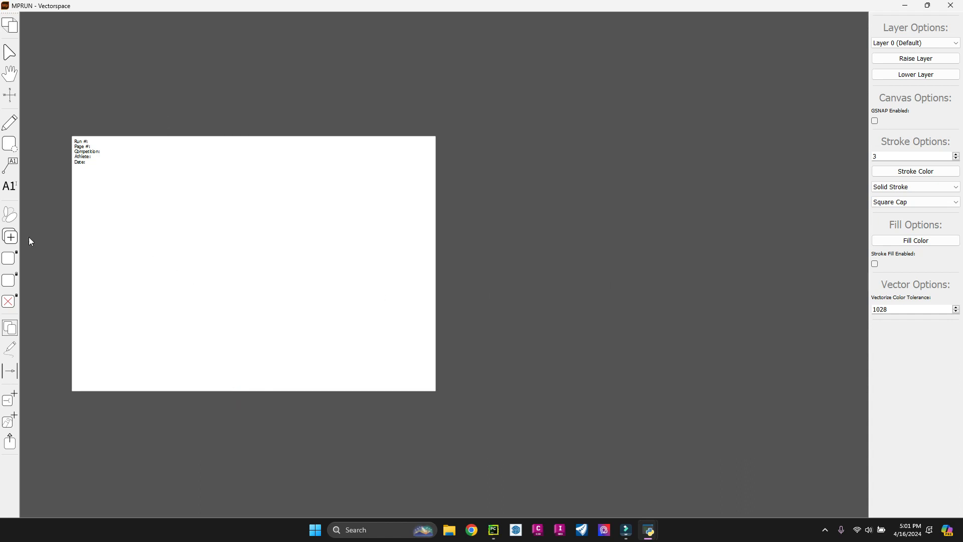
Insert the MPRUN logo bitmap from the logos and icons folder onto the page and close the Course Elements Picker
click(10, 399)
click(10, 422)
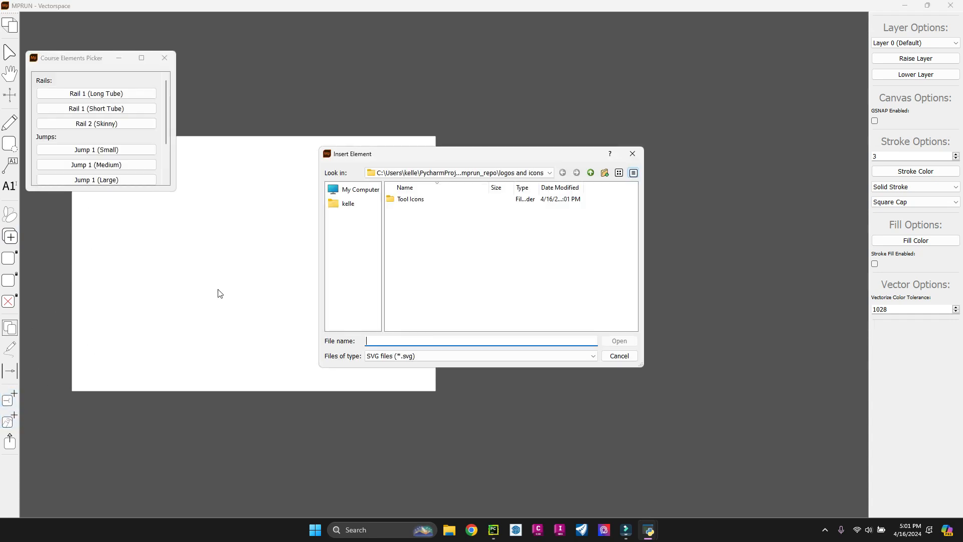
click(414, 356)
click(406, 388)
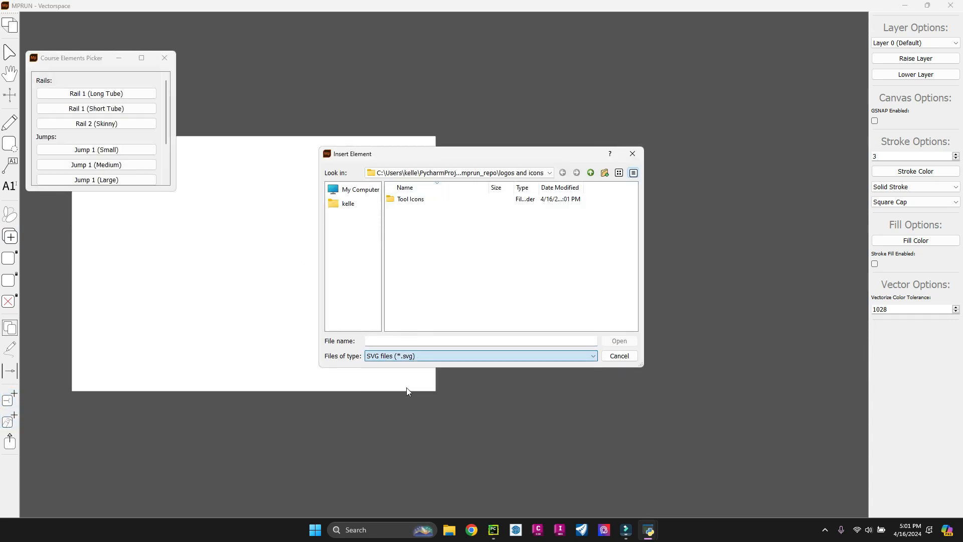
double_click(454, 234)
drag(257, 260, 347, 273)
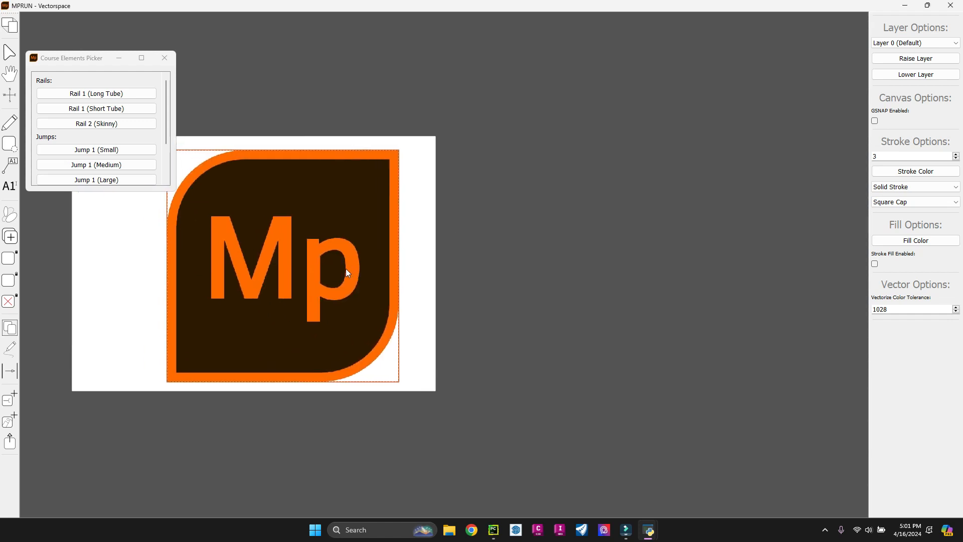
click(165, 57)
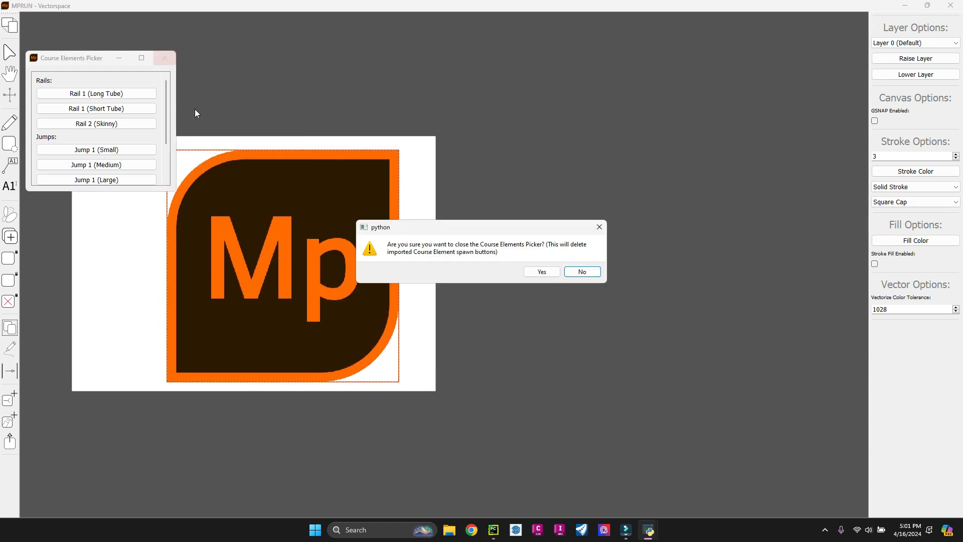
click(540, 271)
Move the logo up past the page's edge, duplicate it four times, and spread the copies around the page
drag(289, 245, 477, 118)
key(d)
key(d)
key(d)
key(d)
scroll(523, 300, down, 3)
drag(593, 106, 417, 358)
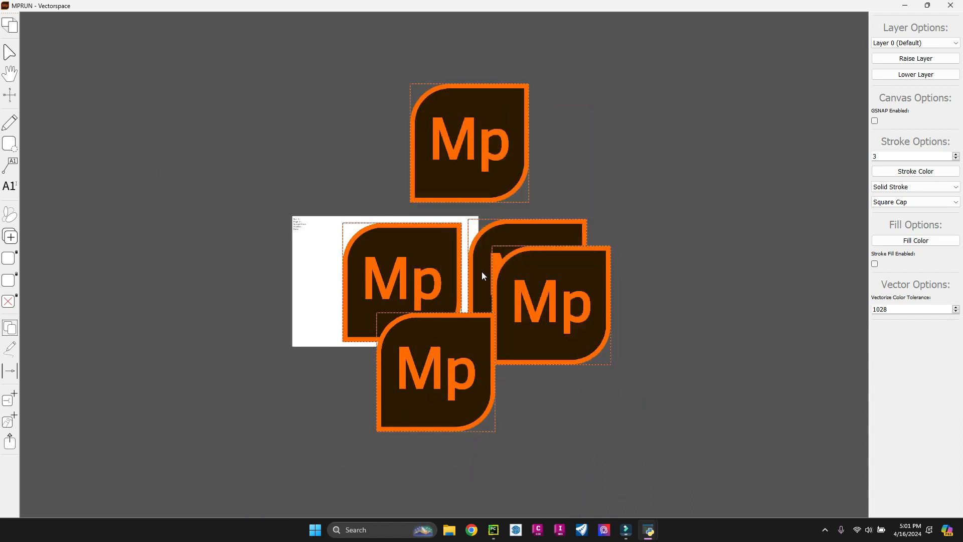
Select all five logos and delete them from the canvas
scroll(486, 188, up, 2)
mouse_move(474, 134)
mouse_down()
mouse_move(464, 154)
mouse_move(475, 122)
mouse_move(463, 133)
mouse_up()
drag(565, 155, 402, 419)
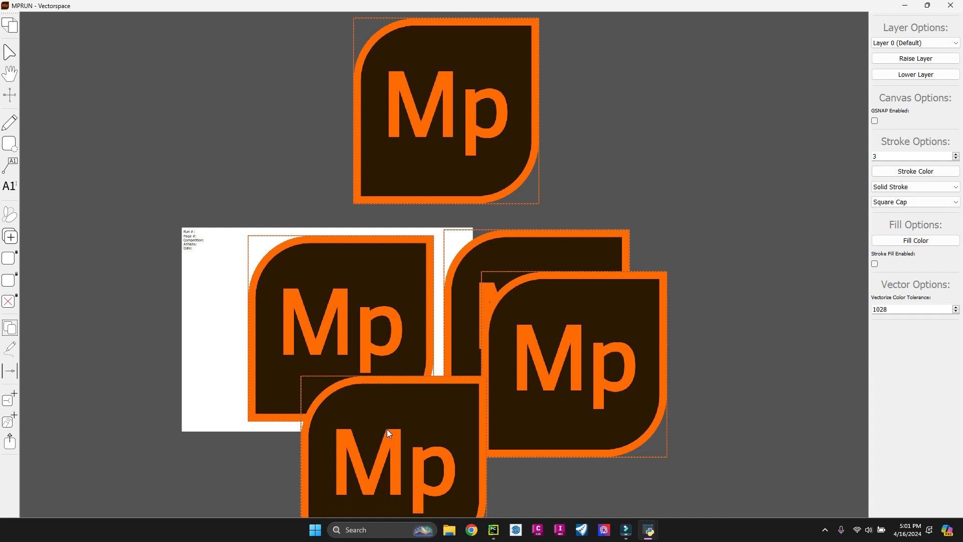
key(Delete)
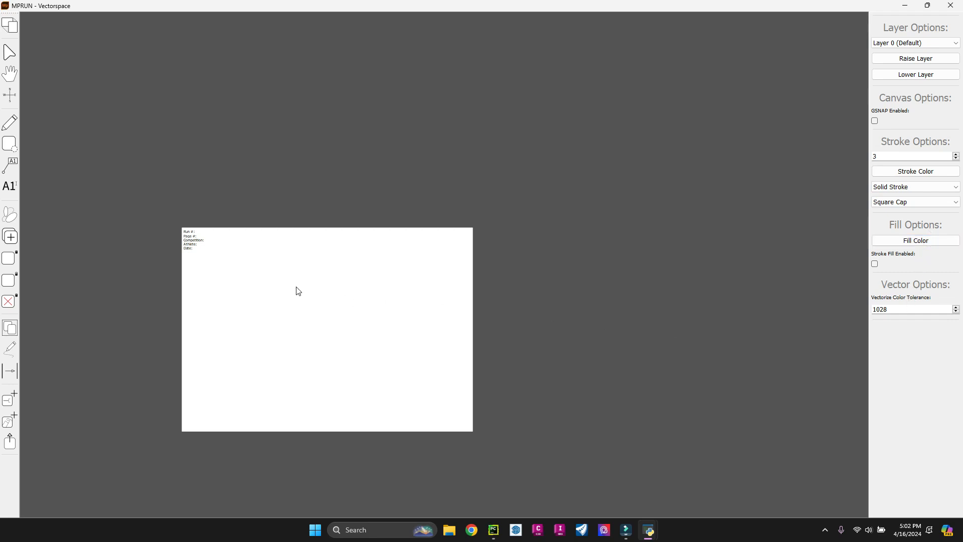
scroll(203, 226, up, 1)
scroll(203, 226, up, 1)
scroll(200, 221, down, 2)
drag(158, 143, 502, 417)
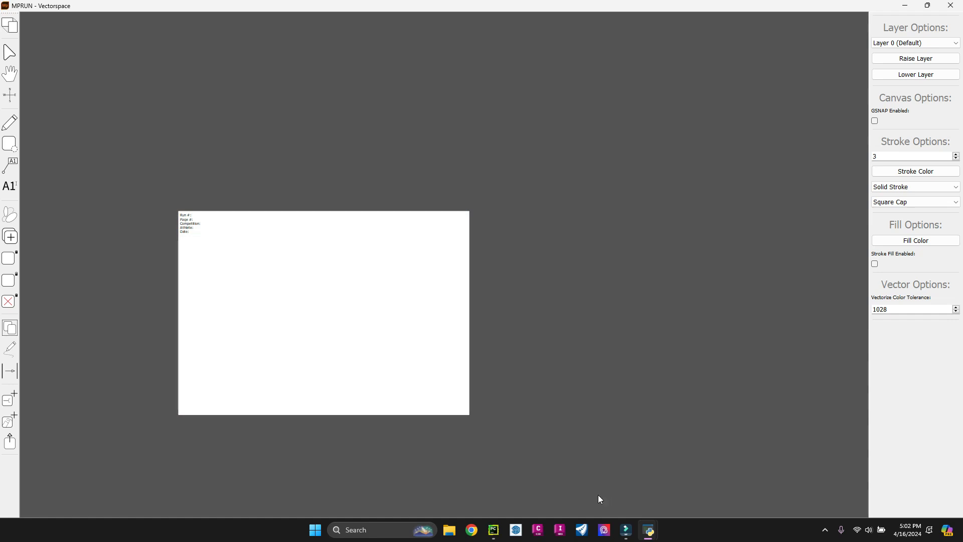
drag(158, 148, 504, 427)
drag(75, 172, 536, 424)
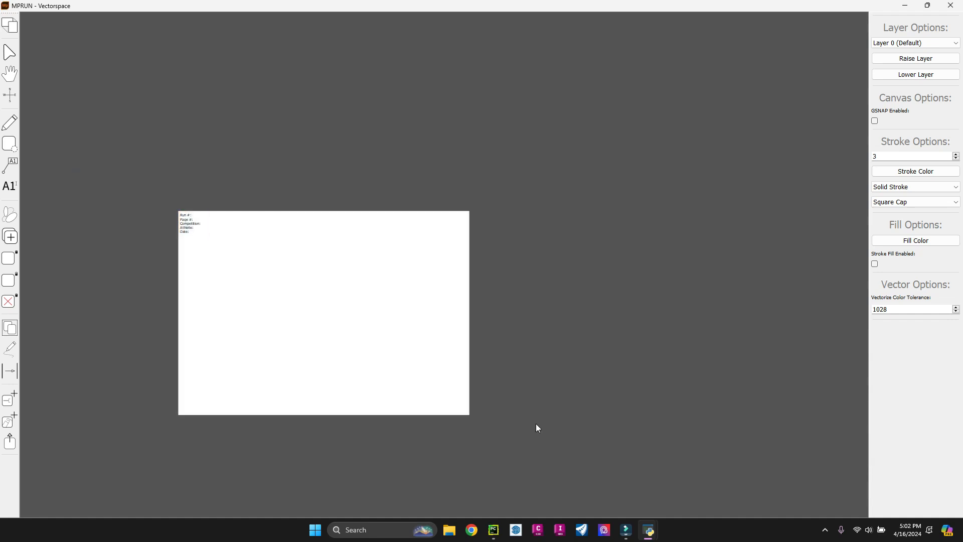